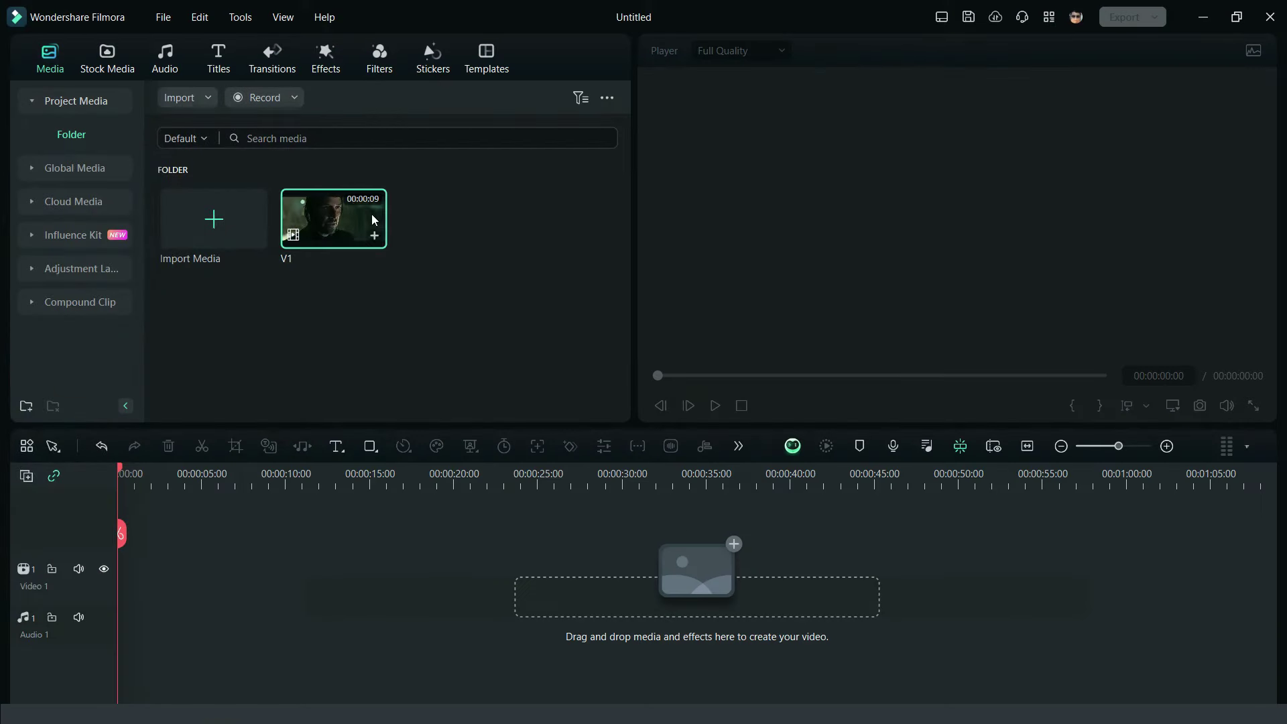
Step: Place the V1 movie clip on the empty Video 1 track of the timeline
drag(372, 215, 124, 575)
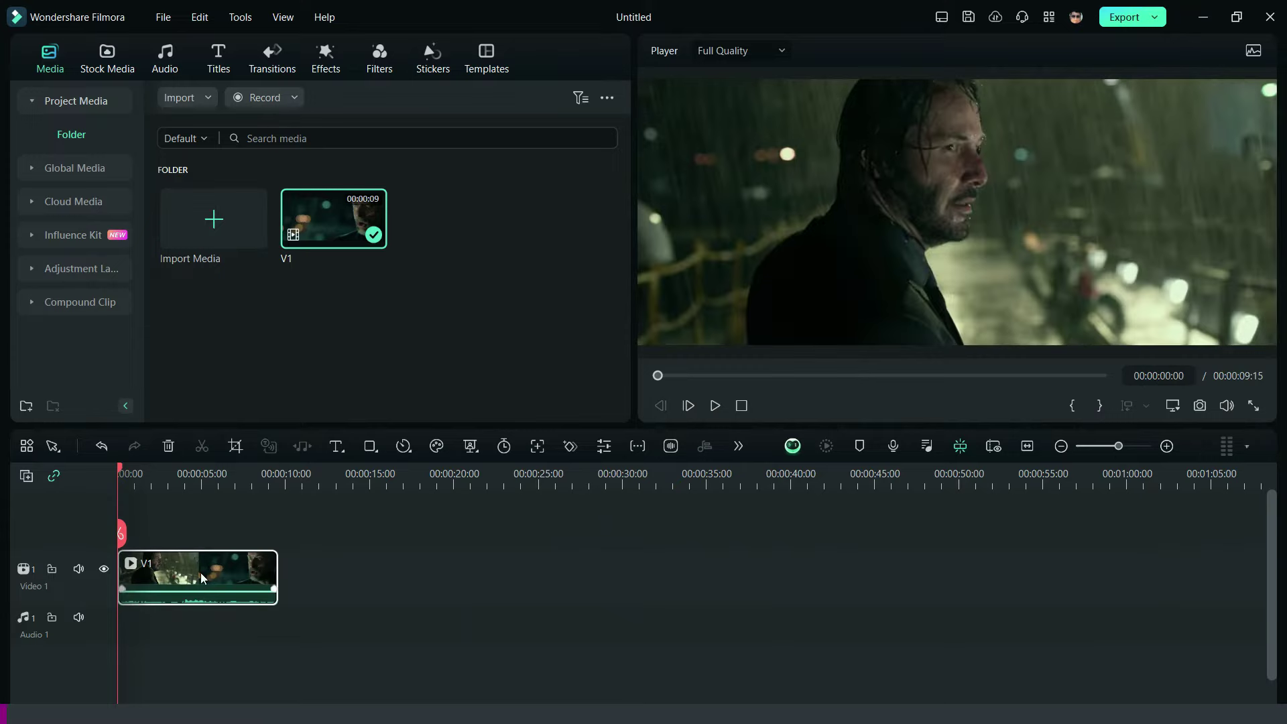
Step: Fit the clip to the timeline width, play it through, and add a marker near 03:18
click(1030, 447)
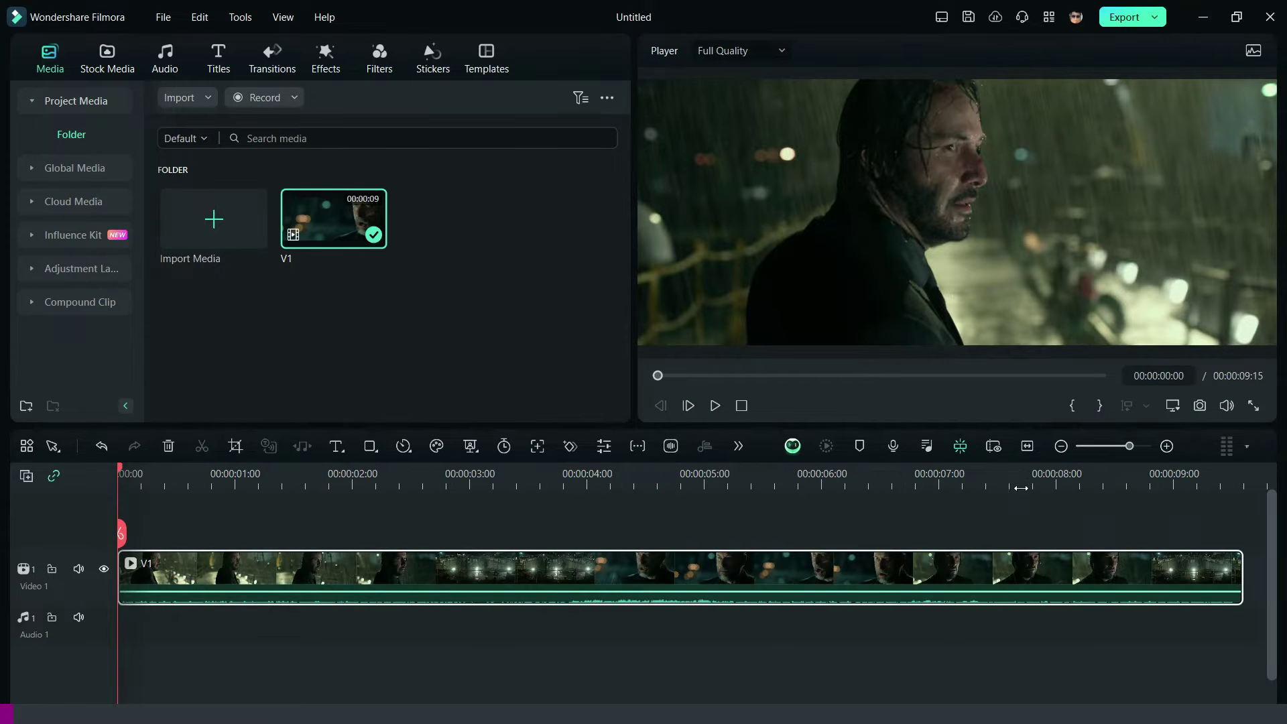
click(1022, 511)
key(space)
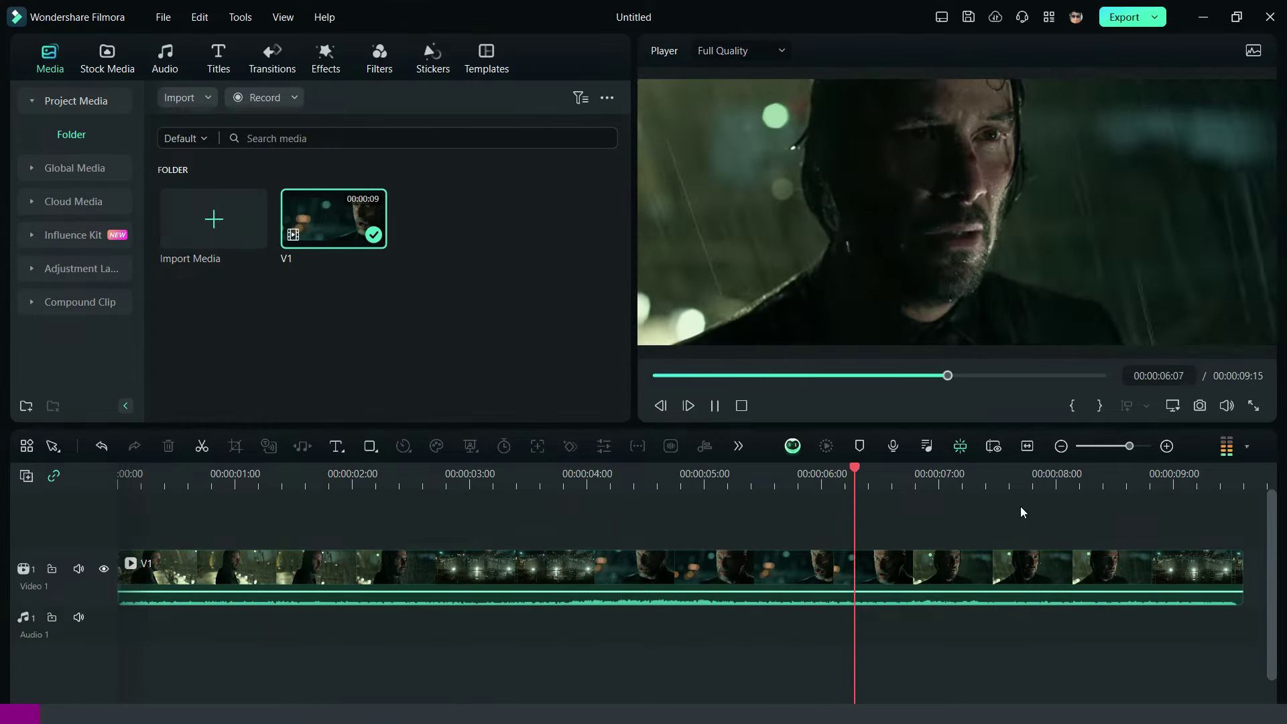
key(space)
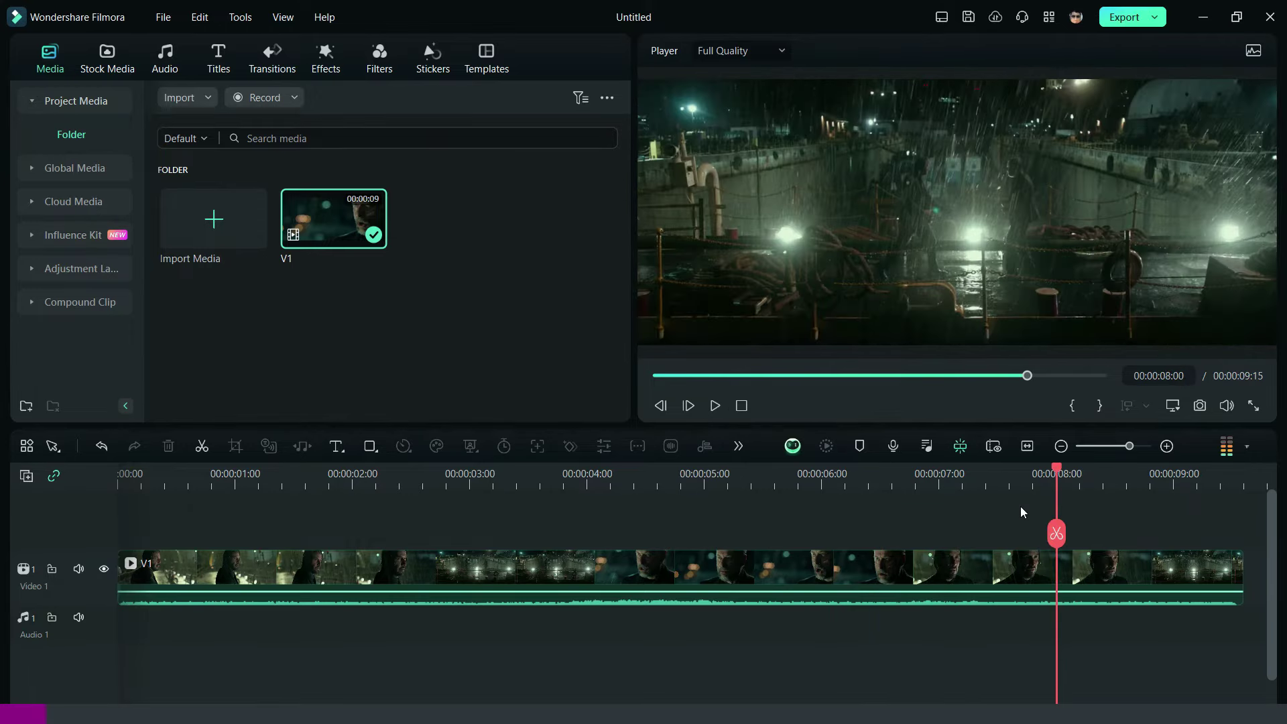
click(557, 487)
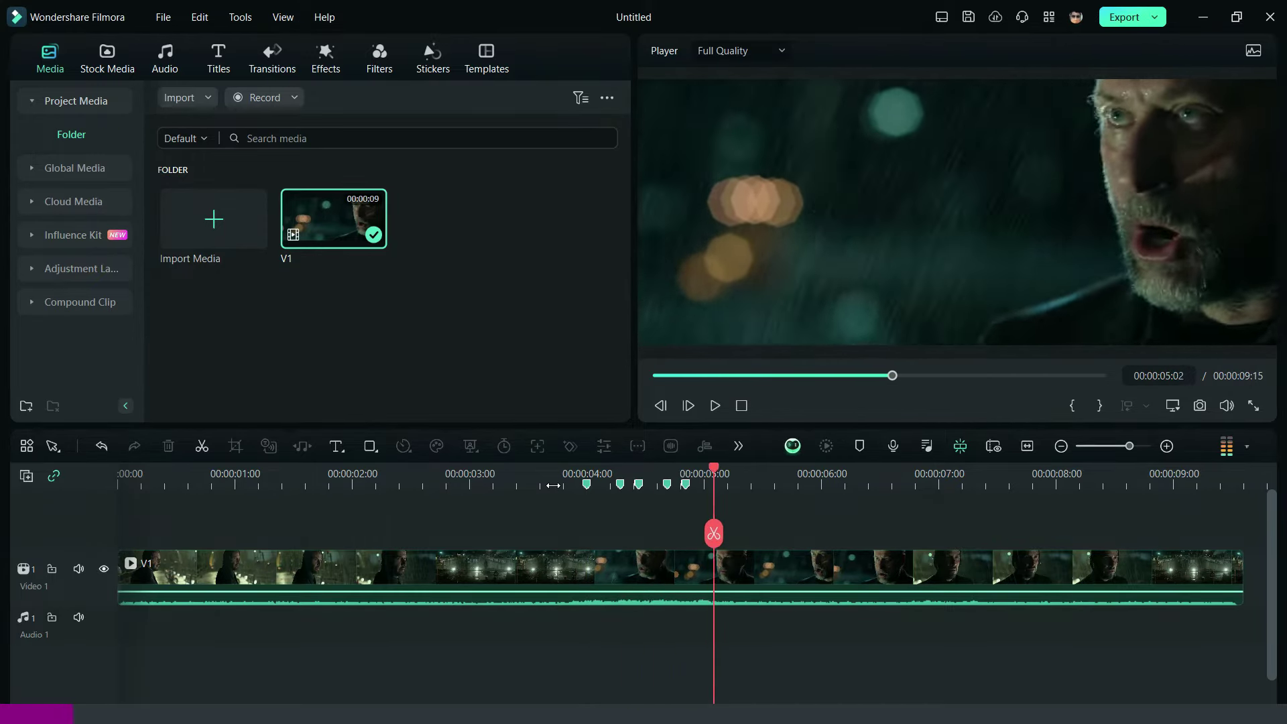
key(m)
key(m)
key(m)
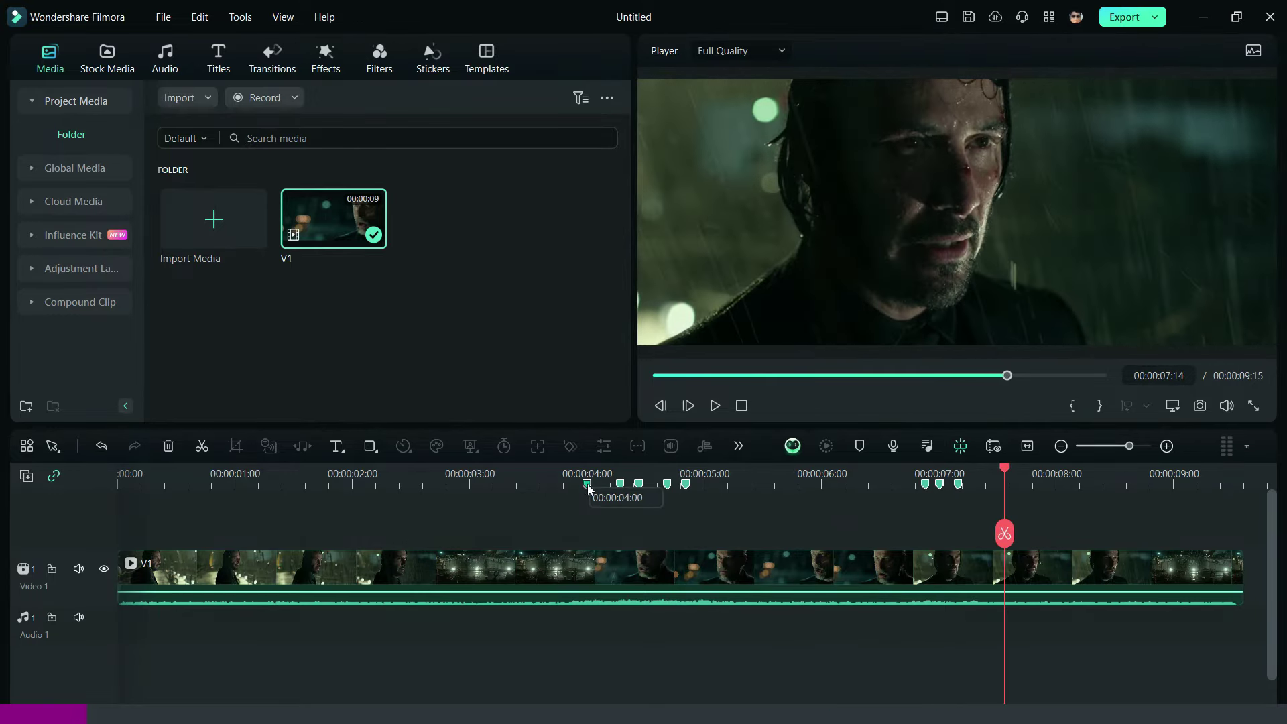
Step: Review the 04:00–07:14 stretch of the clip and park the playhead at 04:00
click(587, 488)
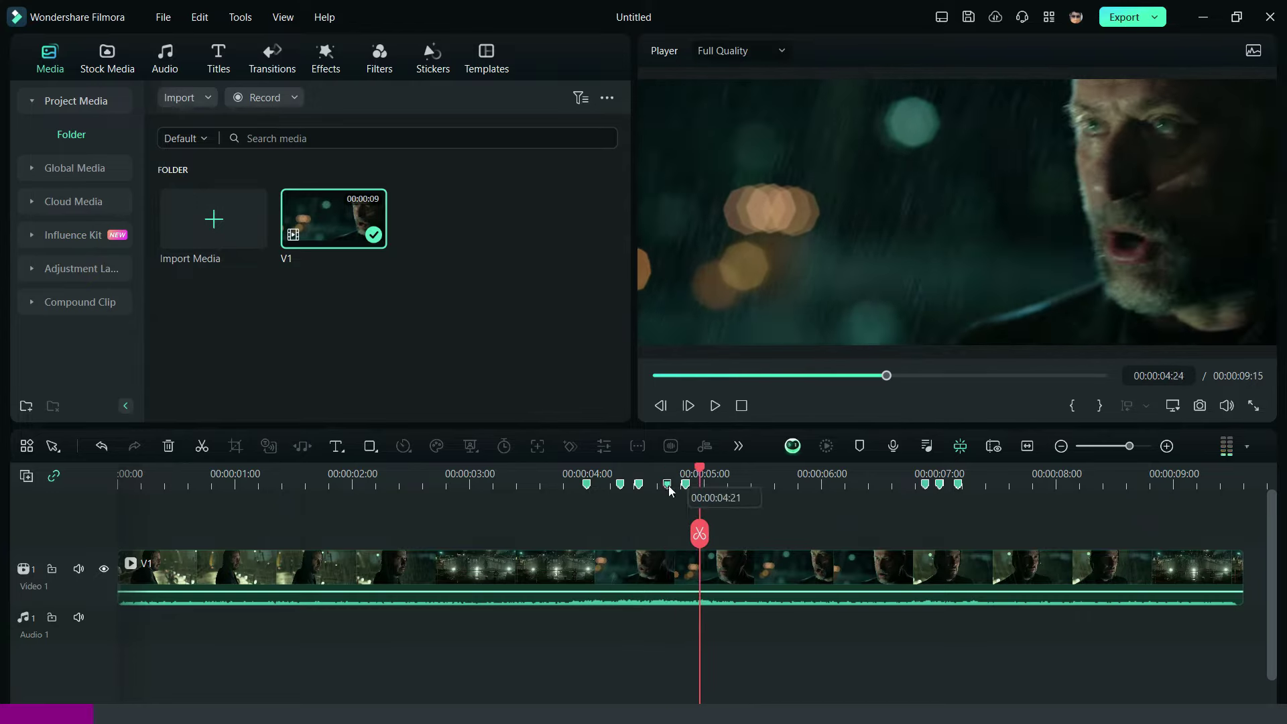
click(667, 488)
key(space)
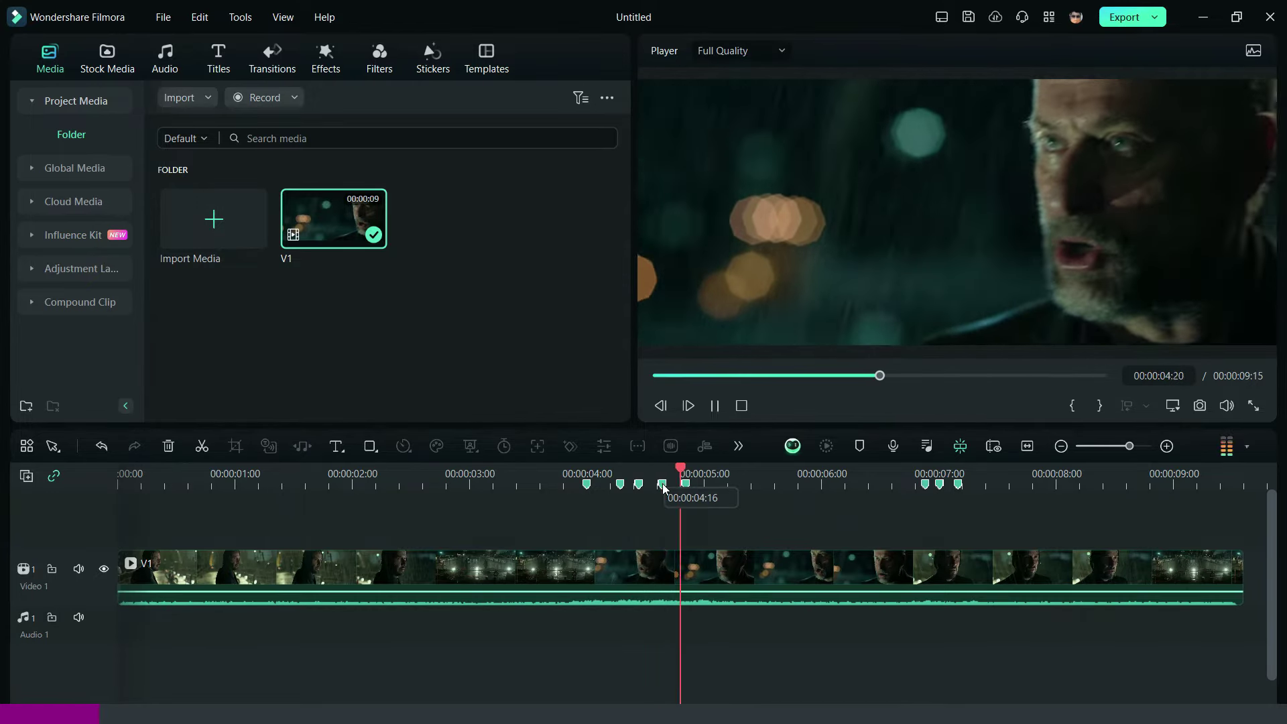
click(662, 488)
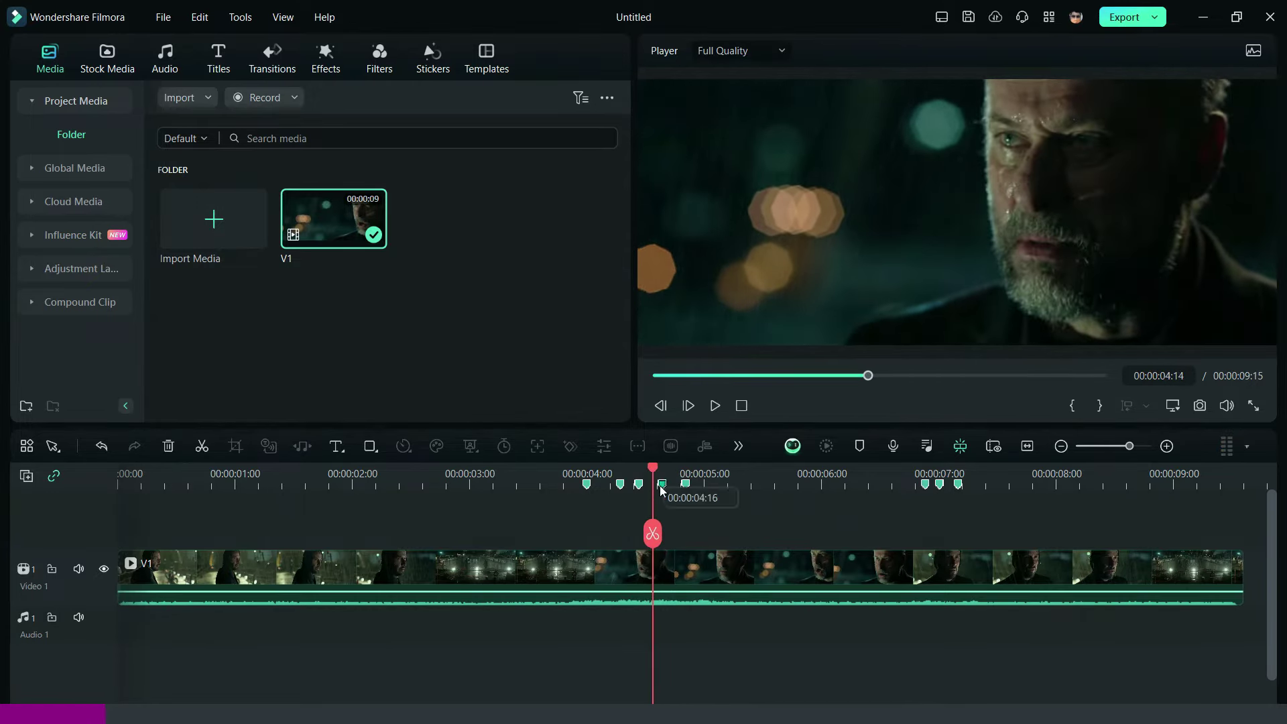
key(space)
click(940, 488)
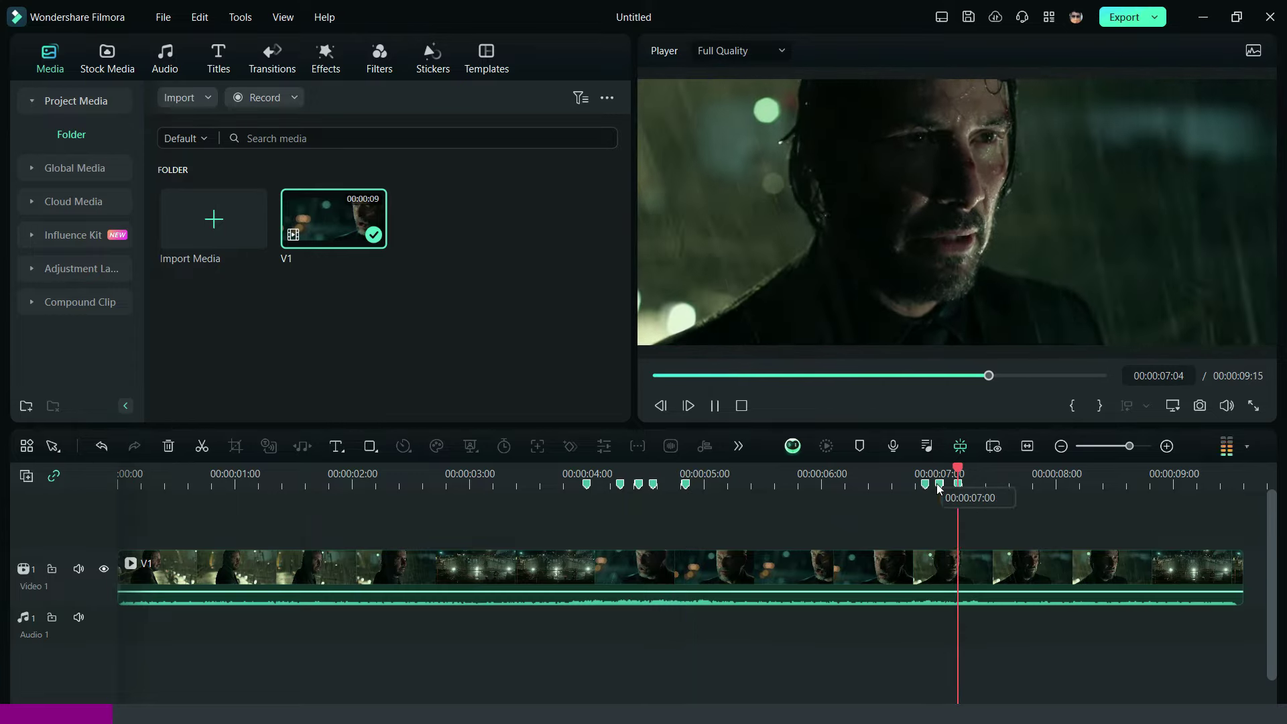
scroll(945, 493, up, 2)
scroll(689, 493, up, 2)
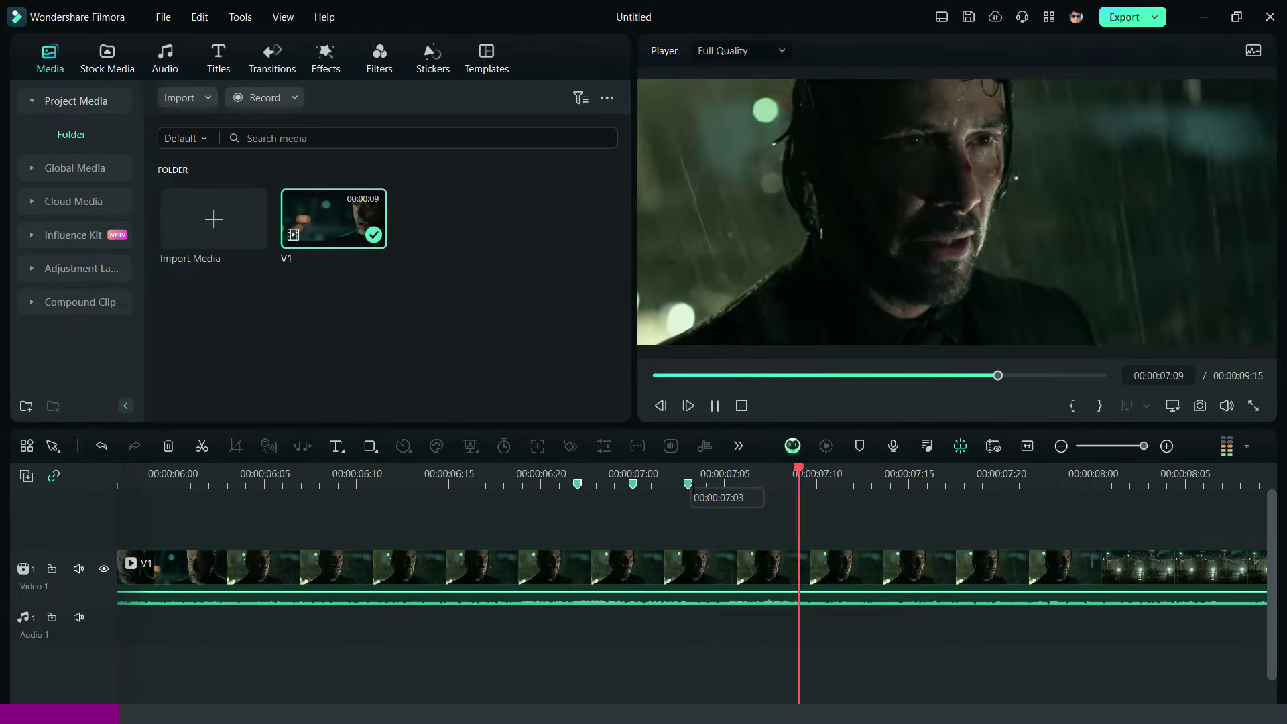
scroll(896, 525, down, 3)
key(space)
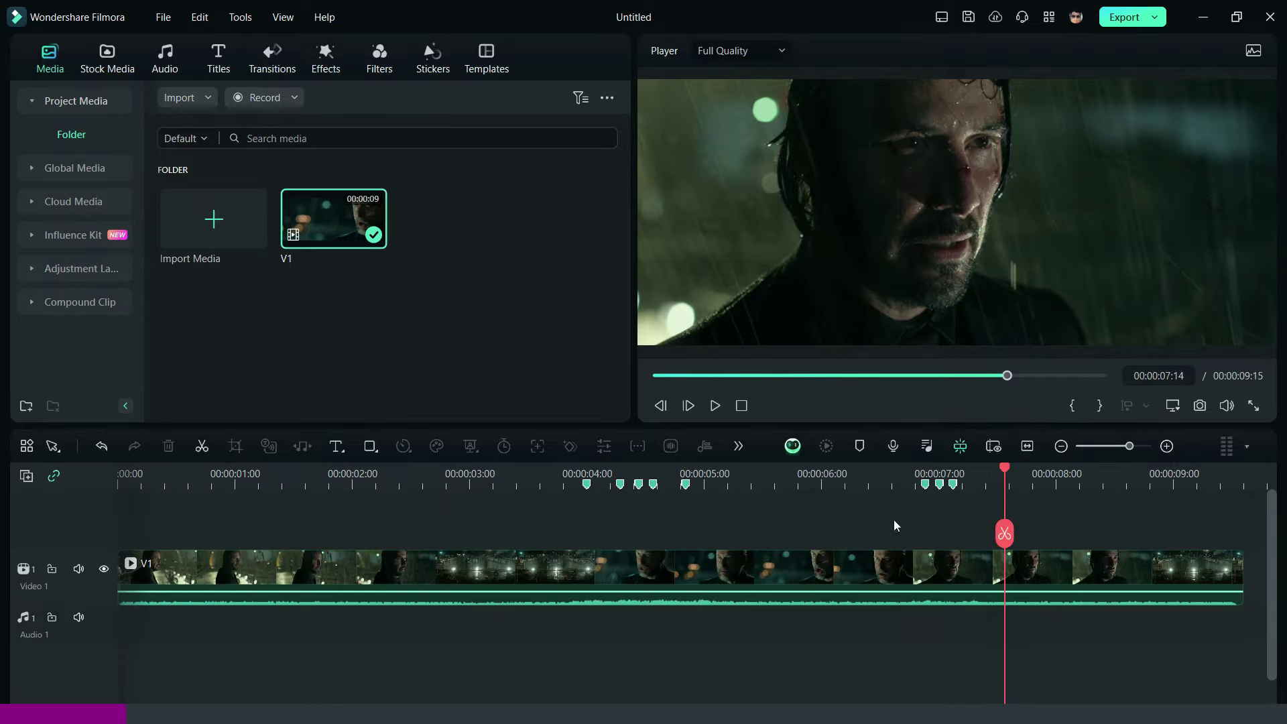
click(587, 484)
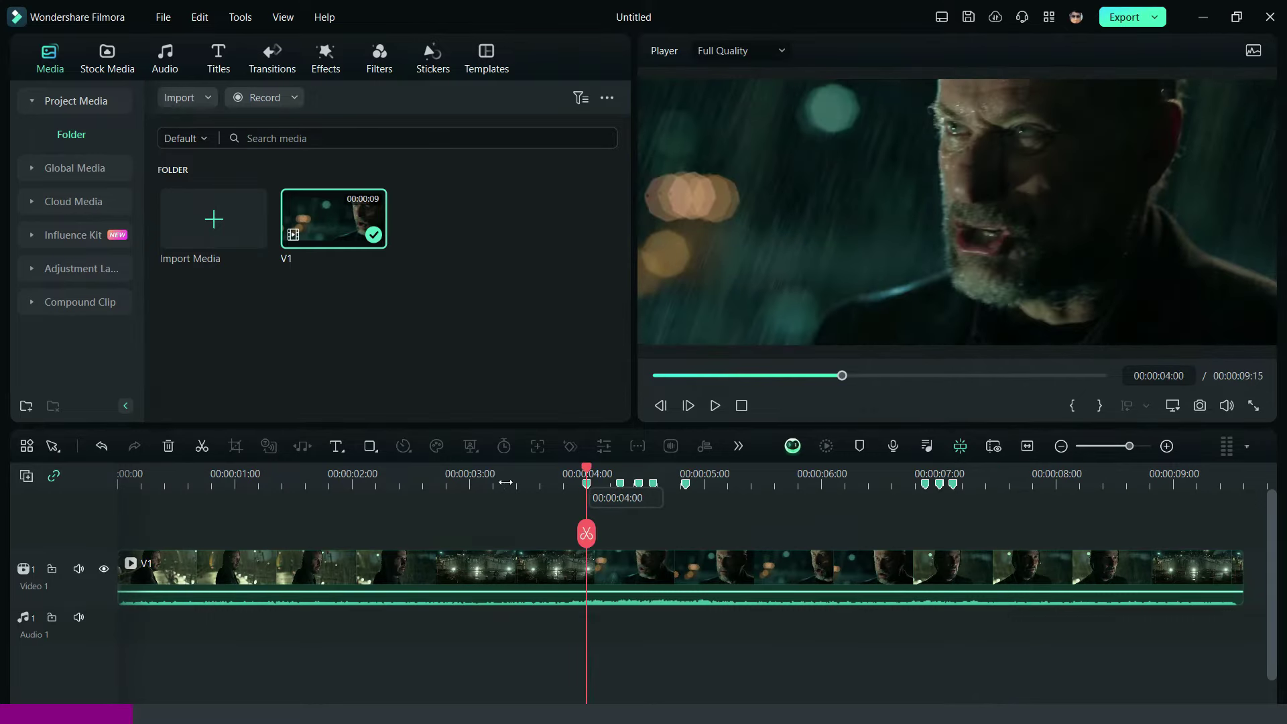
Step: Add a Quick Text title at 04:00 and trim it to end near 05:04
click(344, 452)
click(368, 474)
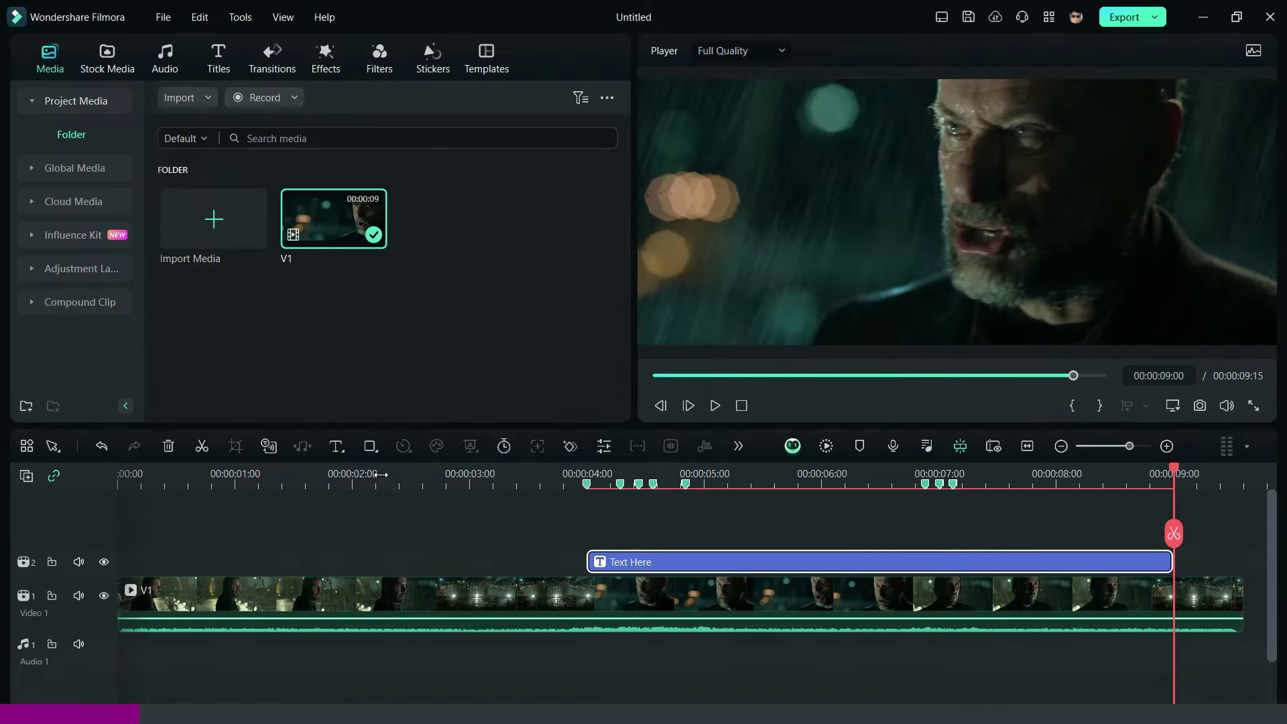
drag(1171, 560, 721, 556)
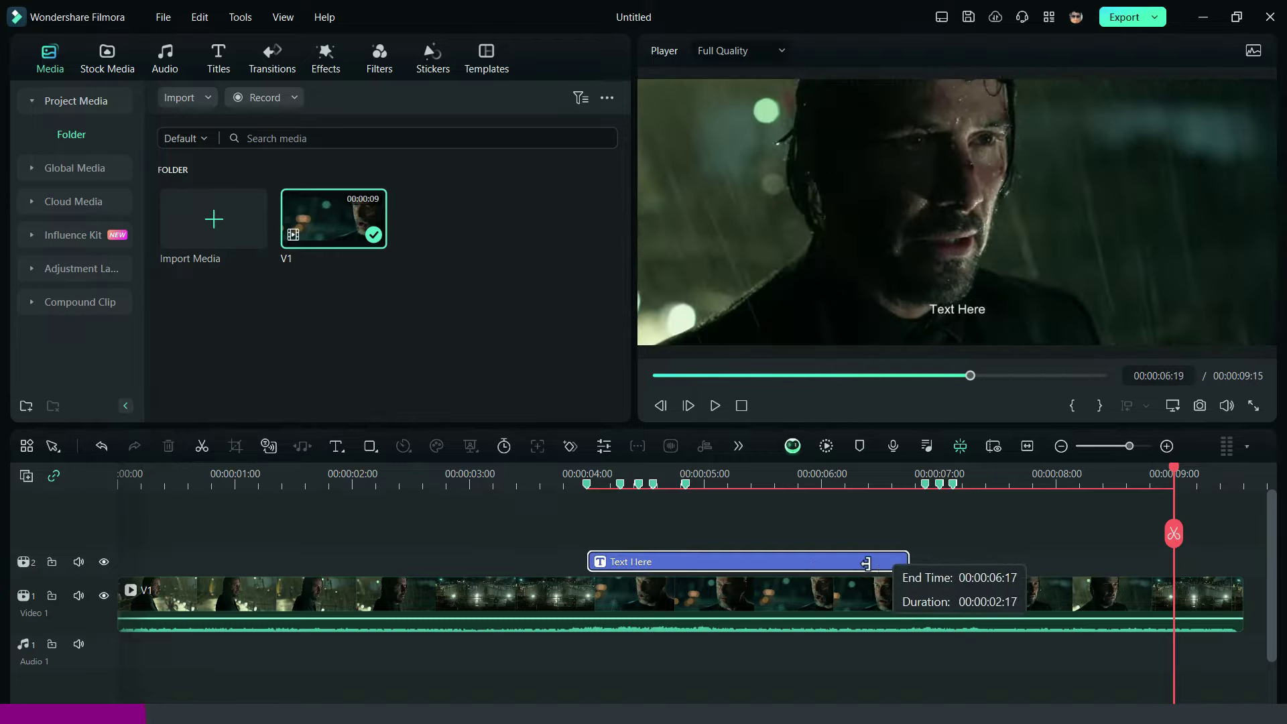
Step: Change the title to 'Just' in italic RefrigeratorDeluxe, shifted left to Position X -725
double_click(707, 569)
click(69, 158)
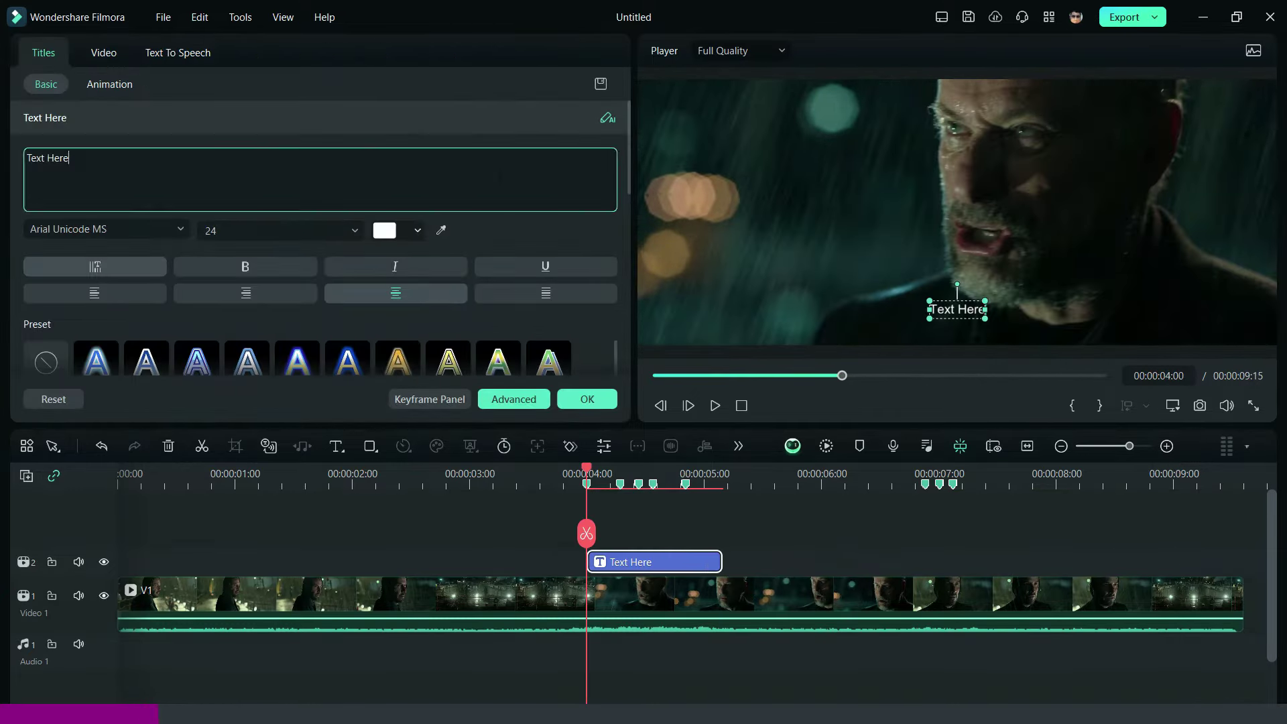
key(BackSpace)
key(BackSpace)
key(BackSpace)
text(Just)
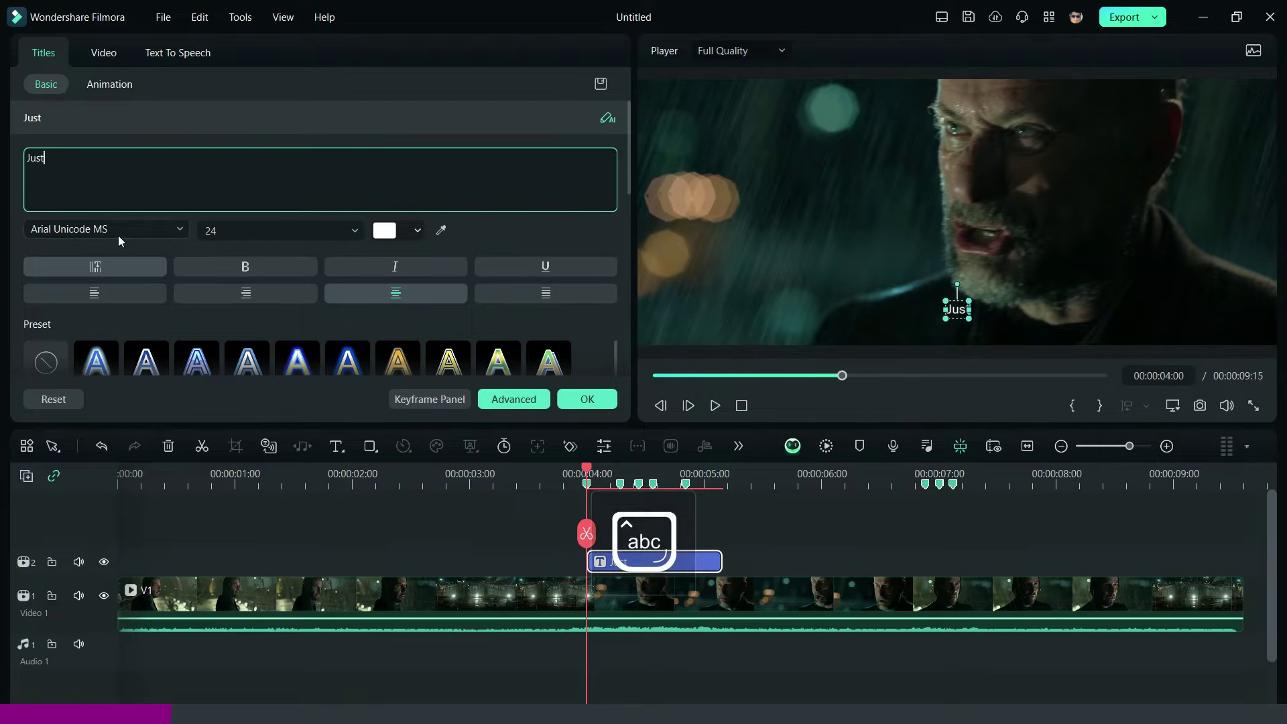
click(118, 235)
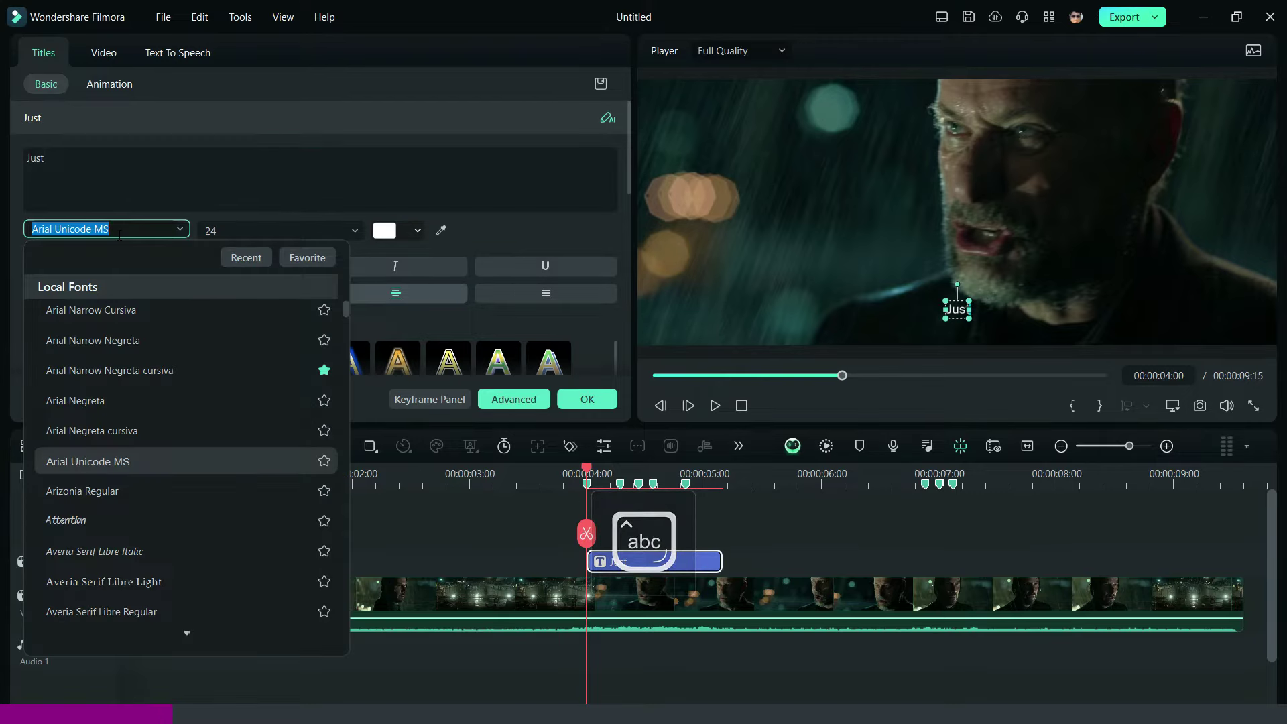
text(refr)
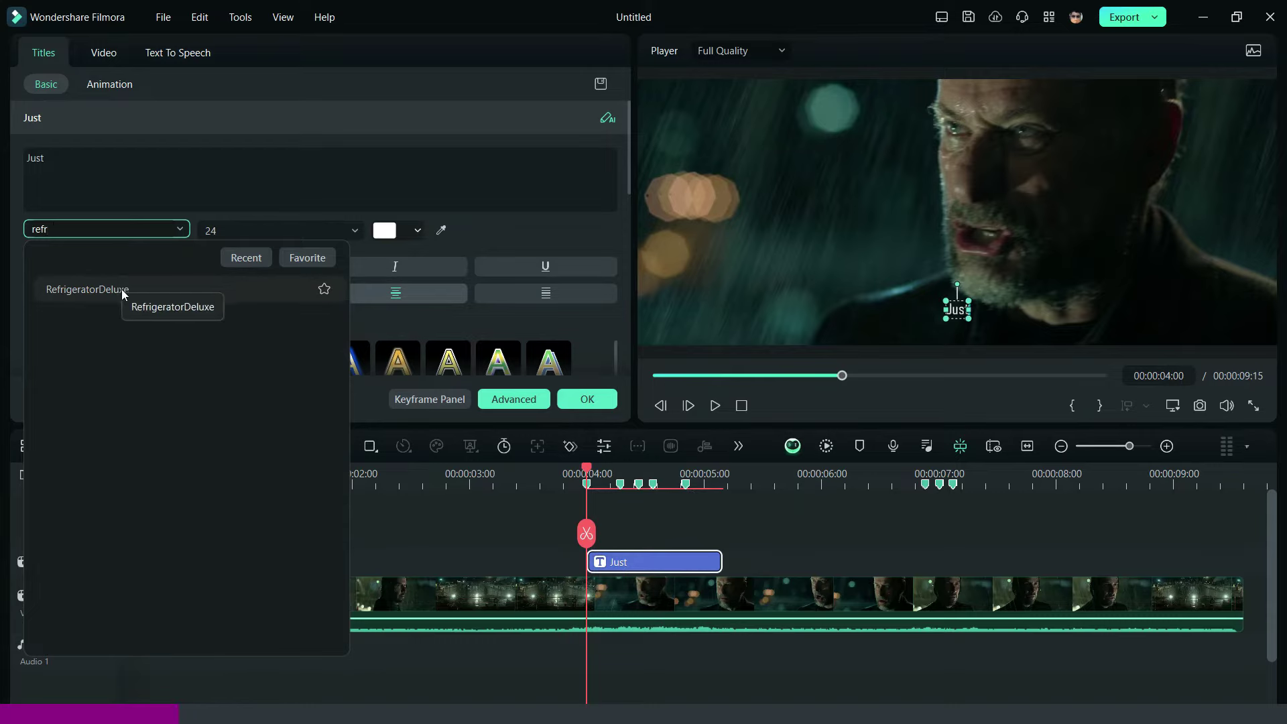
click(122, 290)
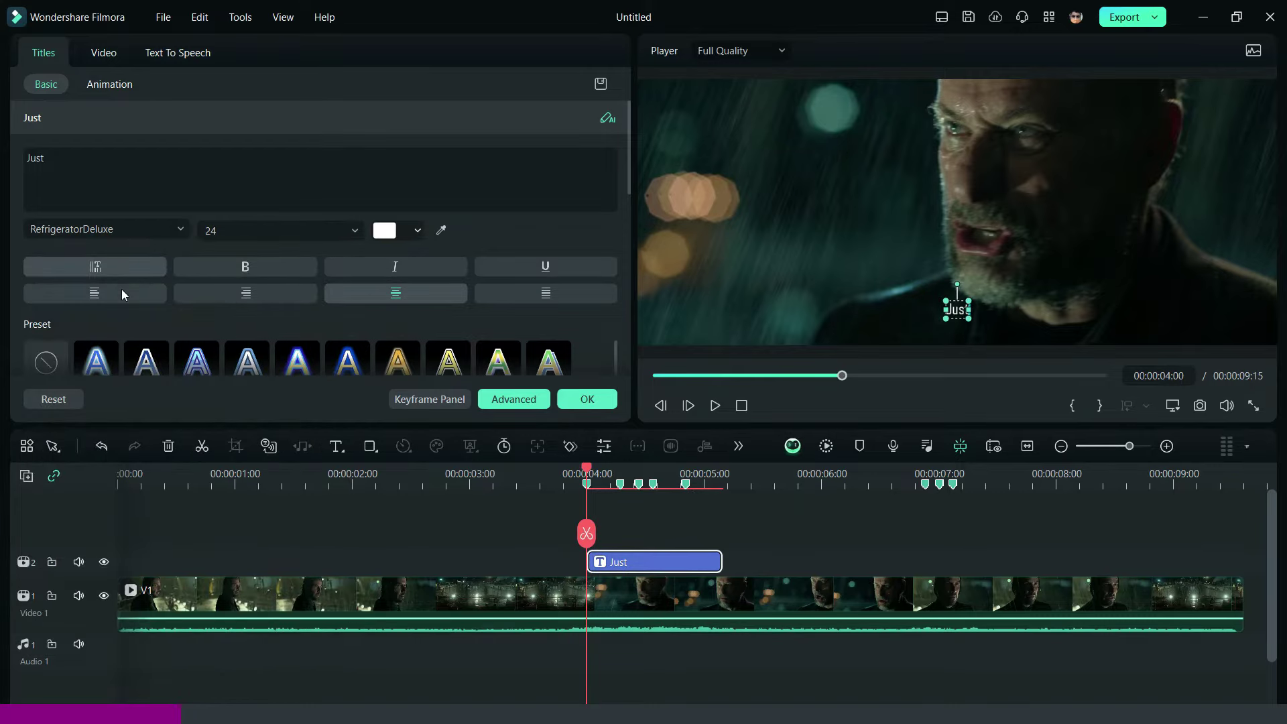
click(374, 266)
scroll(12, 248, down, 5)
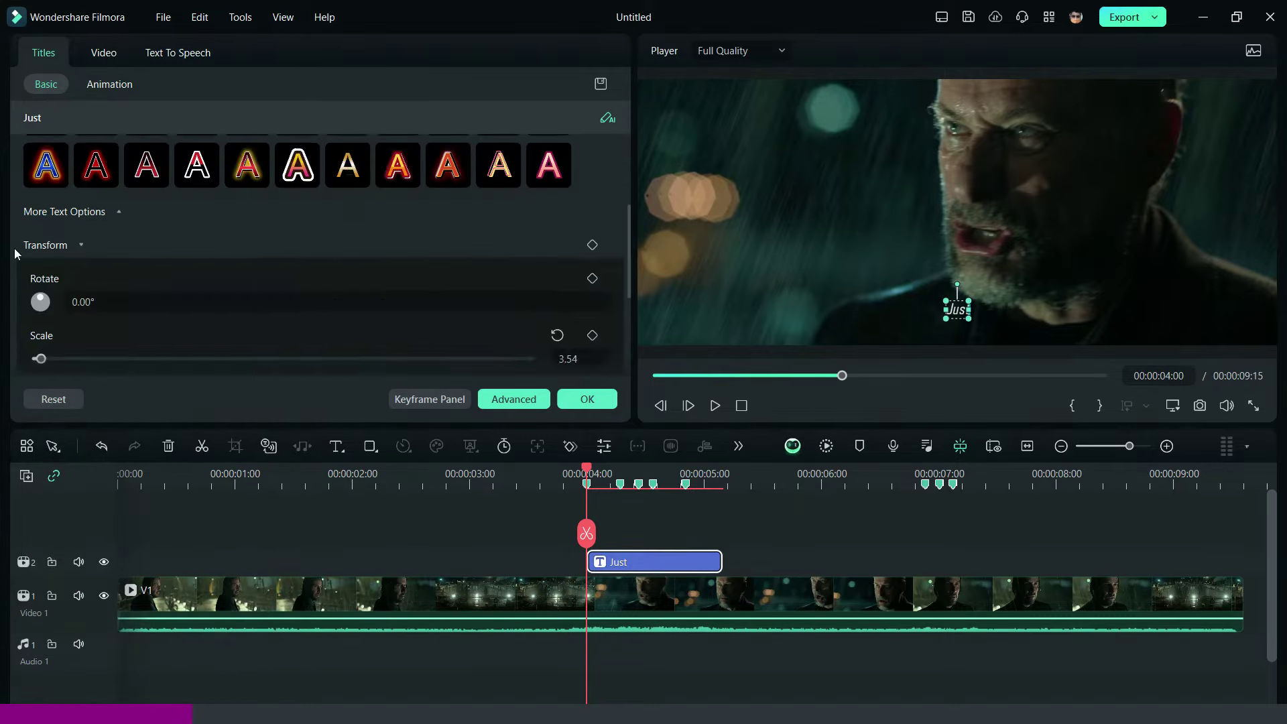
drag(266, 320, 161, 320)
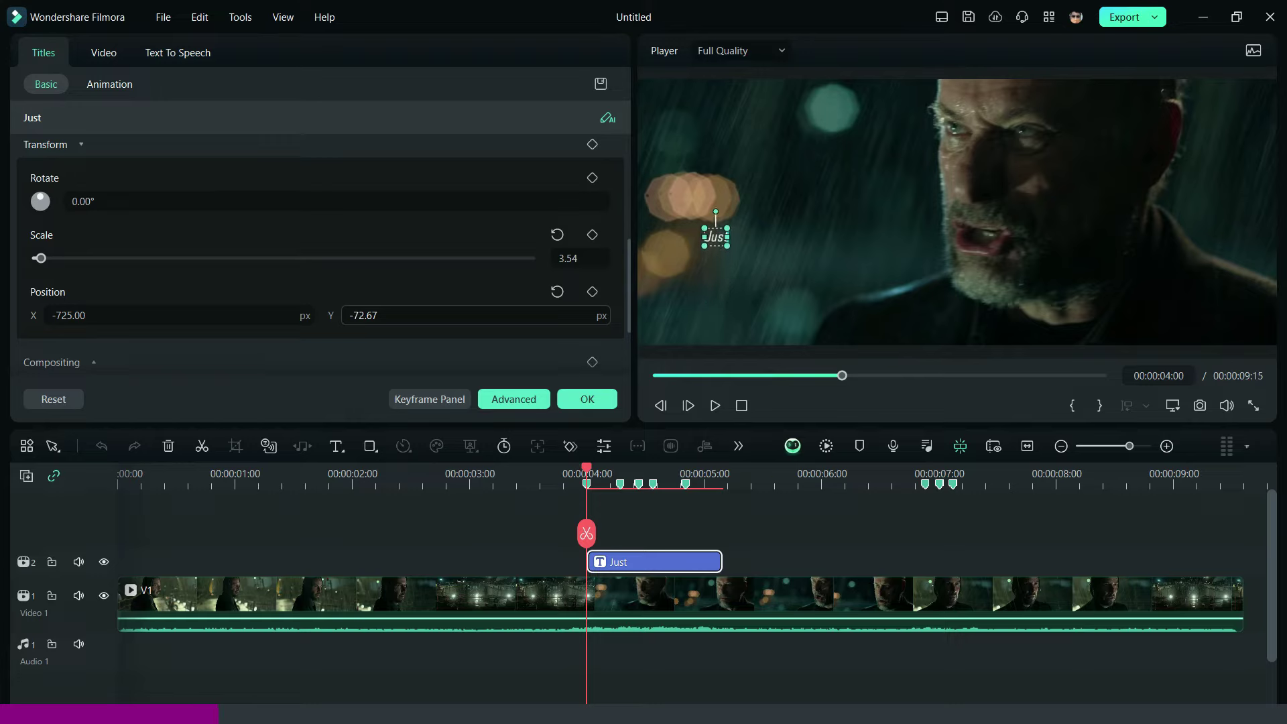
Step: Copy the Just title clip and paste it at 05:10
right_click(696, 553)
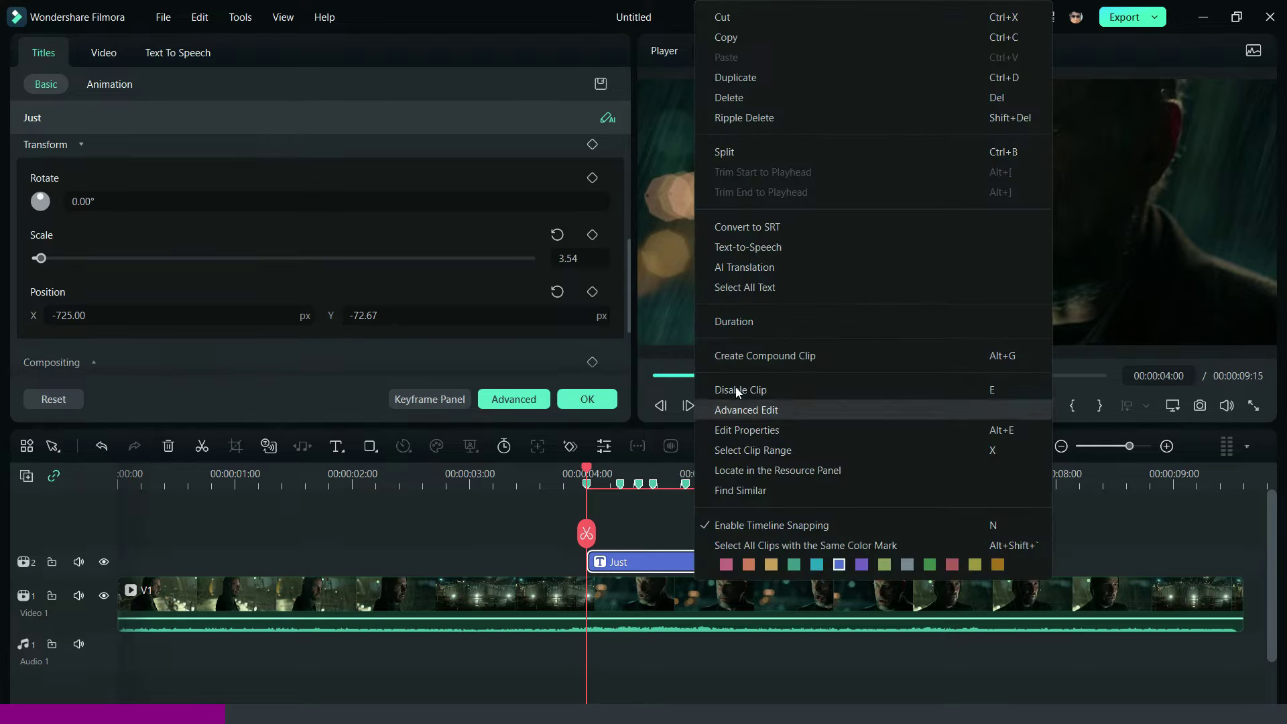
click(771, 38)
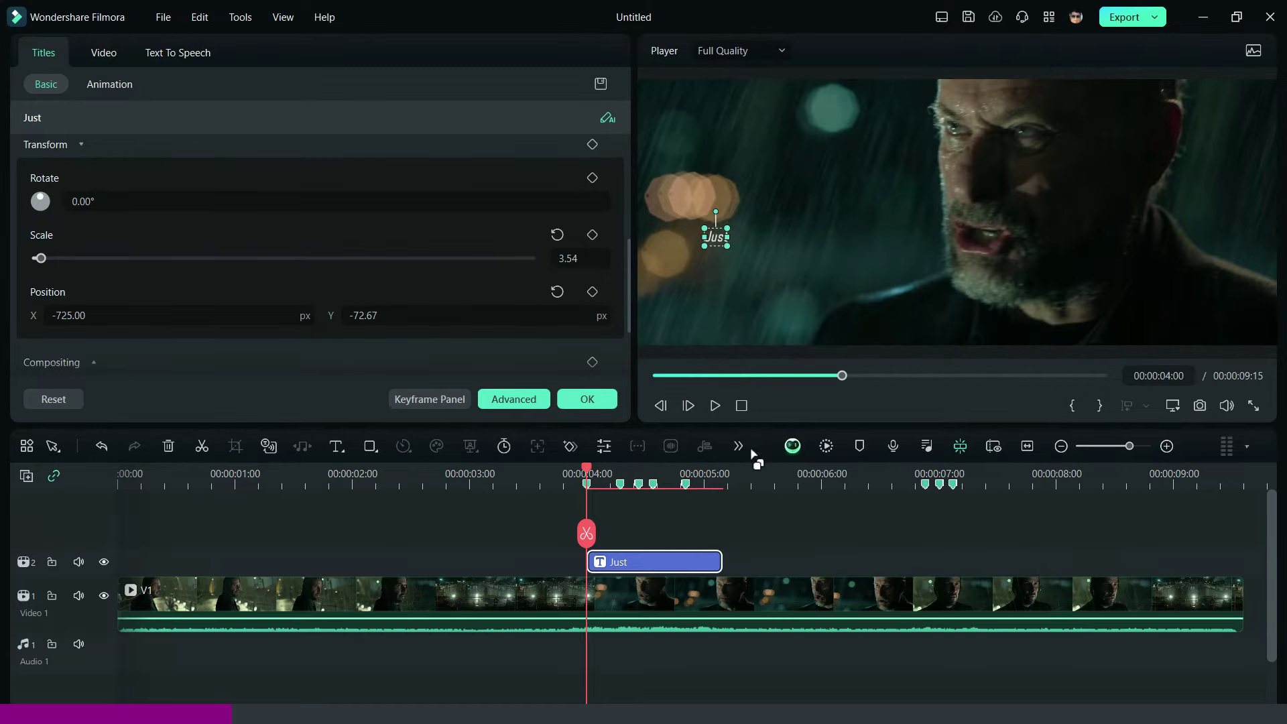
click(750, 473)
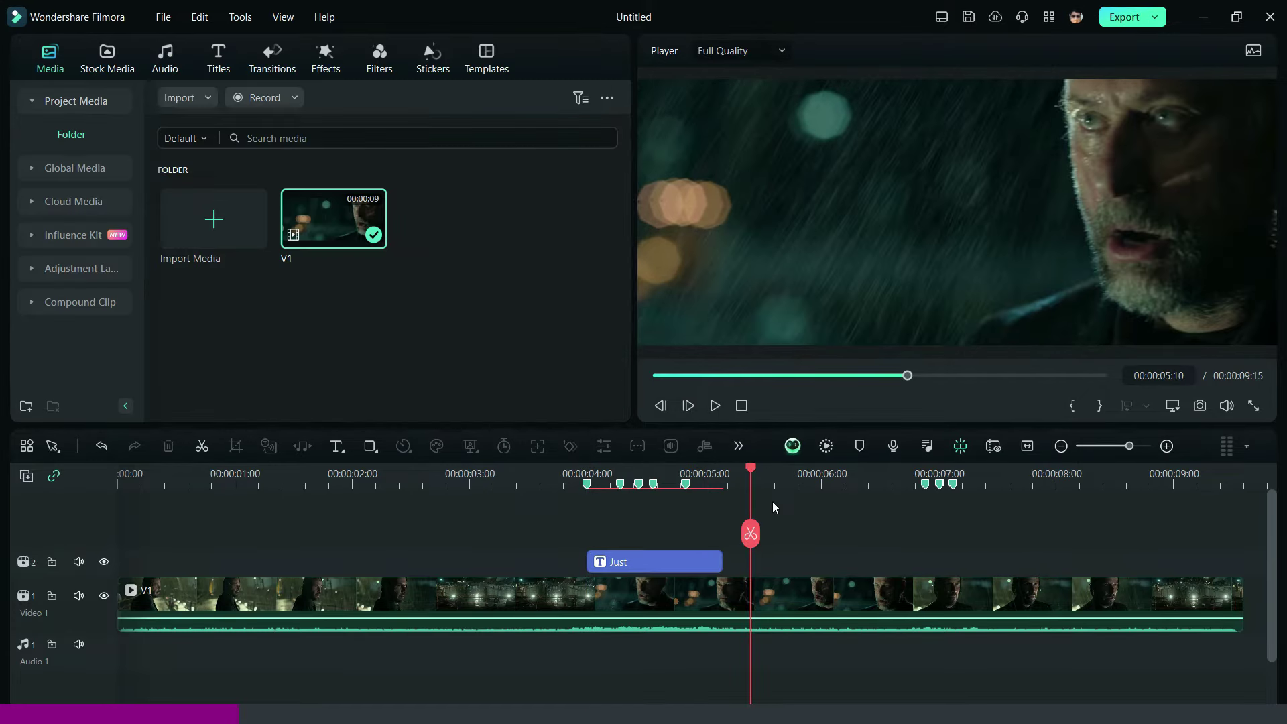
key(ctrl+v)
Step: Move the pasted copy above, starting at 04:07, and make it a 'you' title at X -656
mouse_move(786, 533)
mouse_down()
mouse_move(712, 549)
mouse_move(720, 560)
mouse_up()
double_click(711, 564)
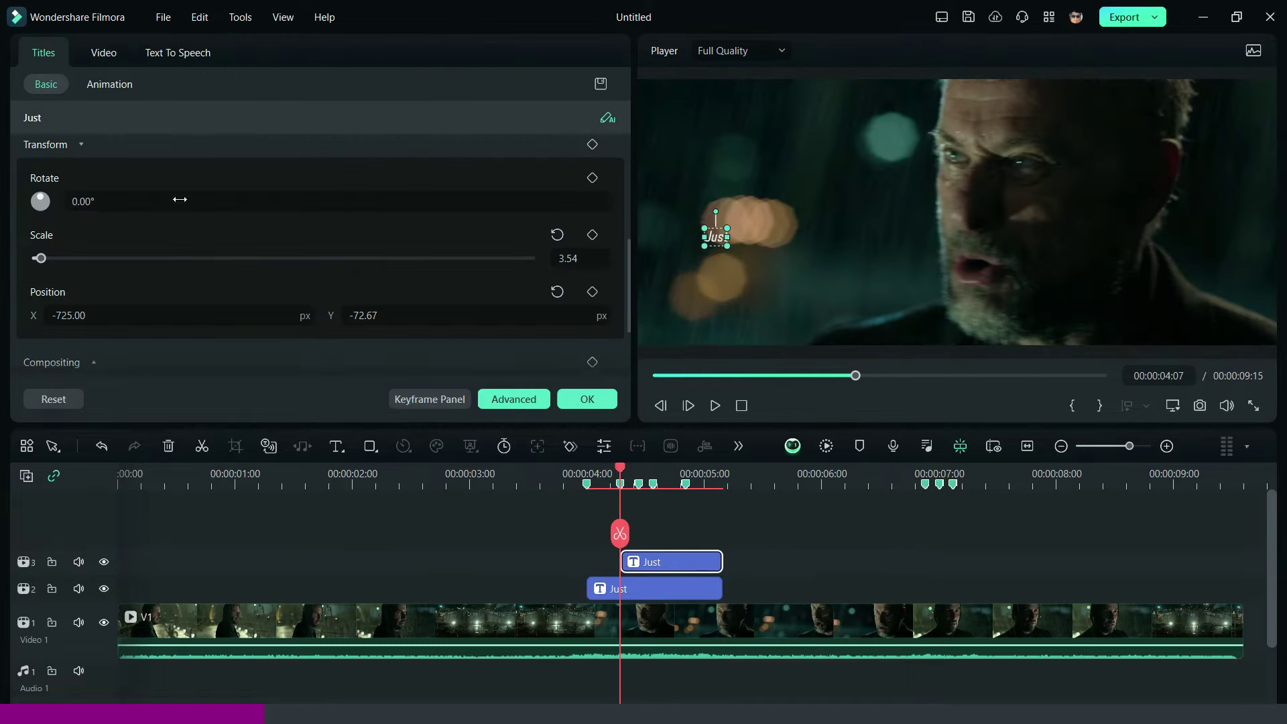
scroll(13, 148, up, 5)
scroll(14, 144, up, 3)
drag(46, 158, 20, 158)
text(you)
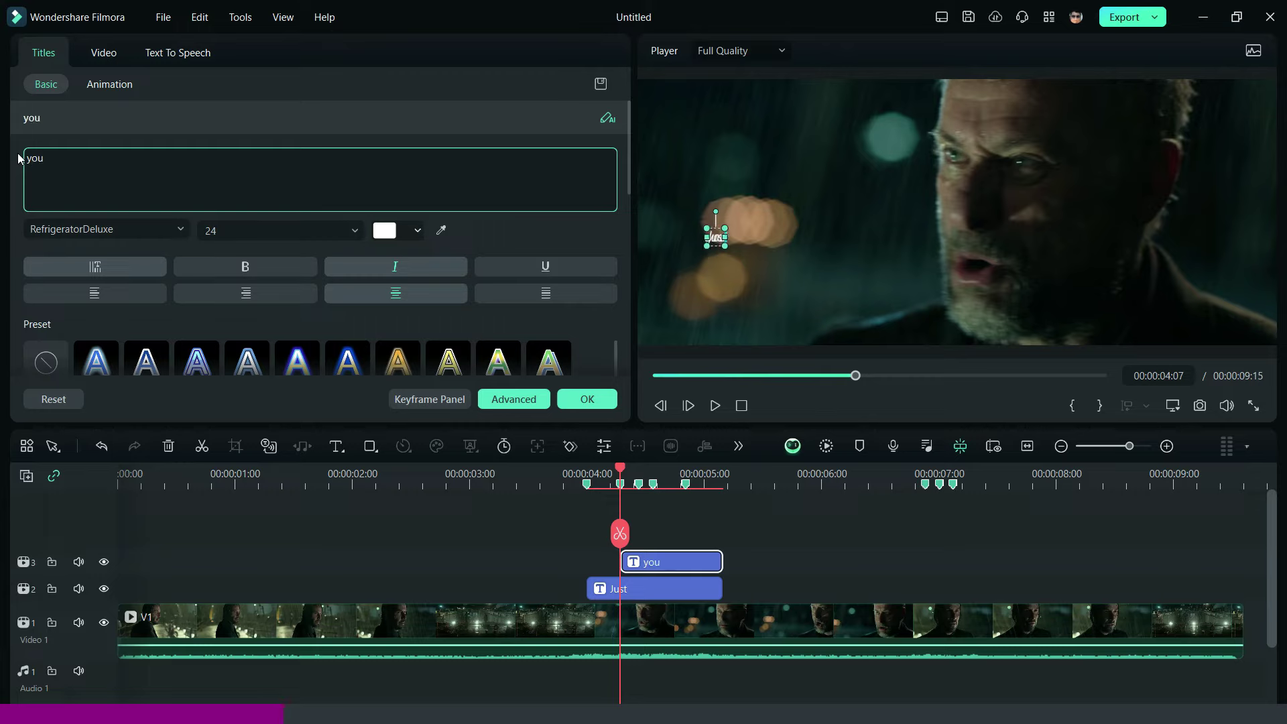
scroll(19, 158, down, 4)
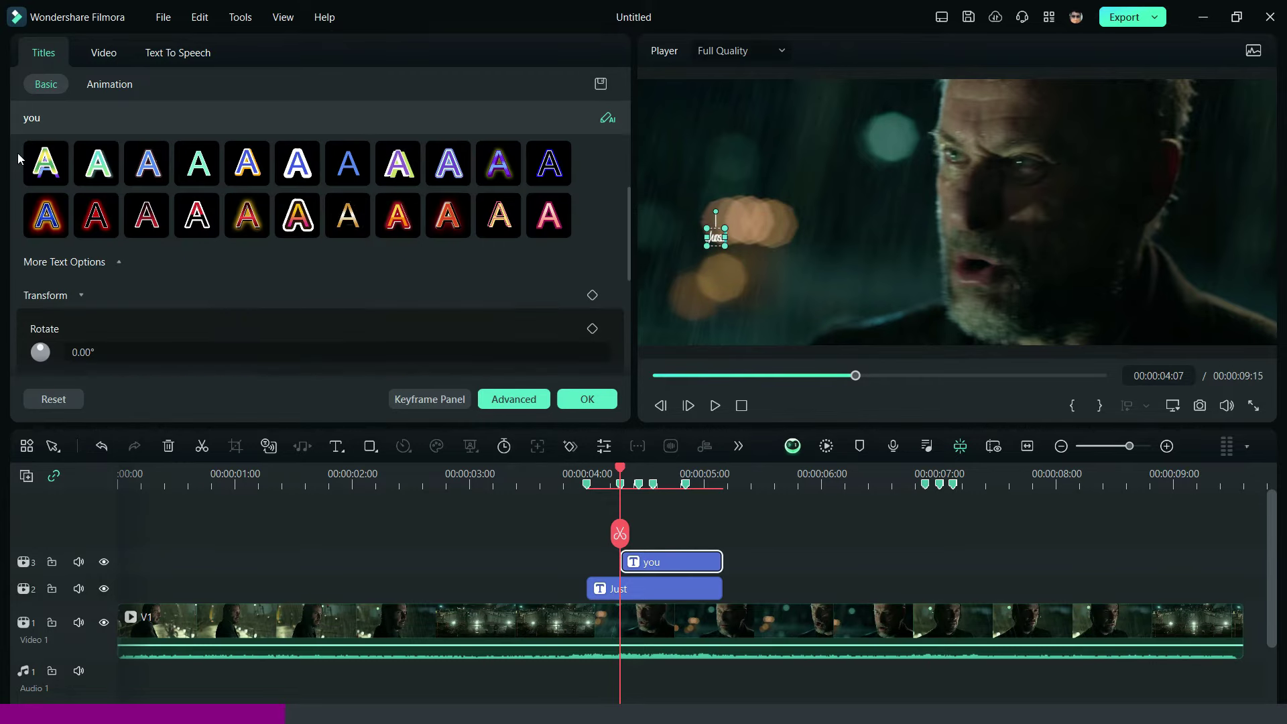
scroll(20, 161, down, 4)
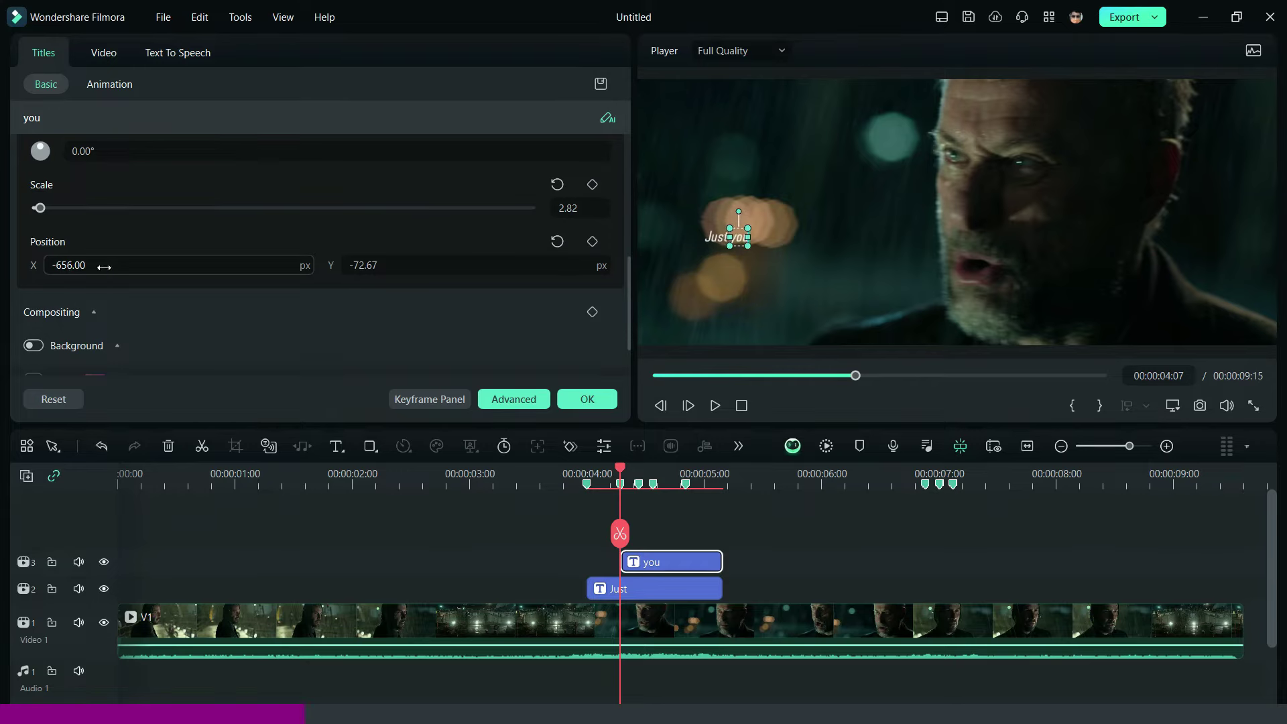
Step: Paste another Just copy at 05:10 and move it onto a new fourth track
click(751, 487)
right_click(789, 542)
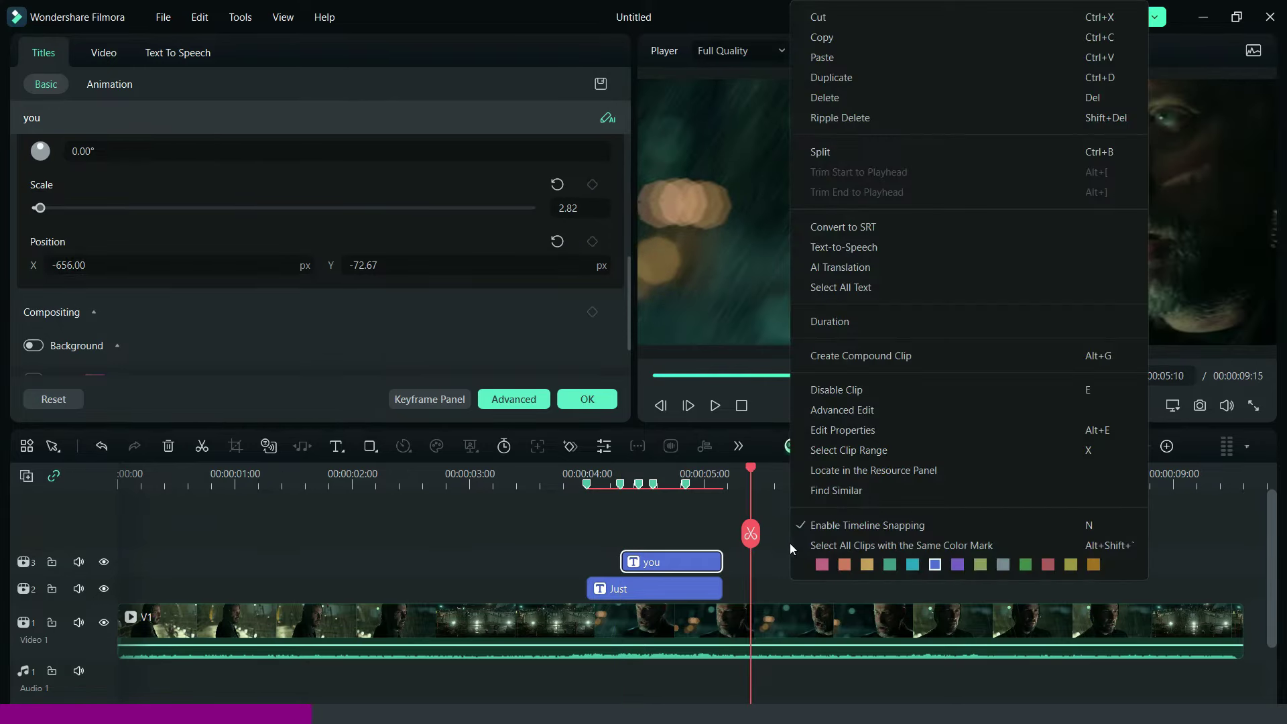
click(850, 64)
drag(785, 584, 661, 520)
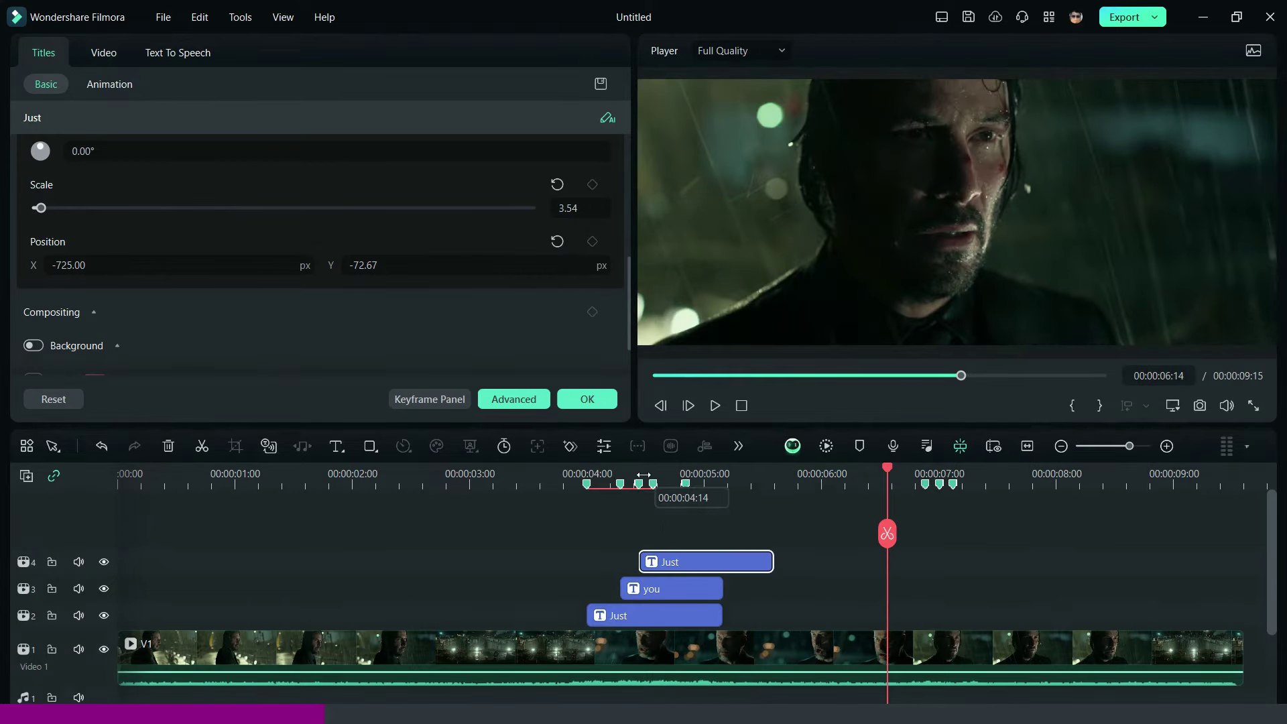
Step: Make the track-4 title a bold size-28 'AND' at X -628, Y -118.67, trimmed to end with the others
click(639, 485)
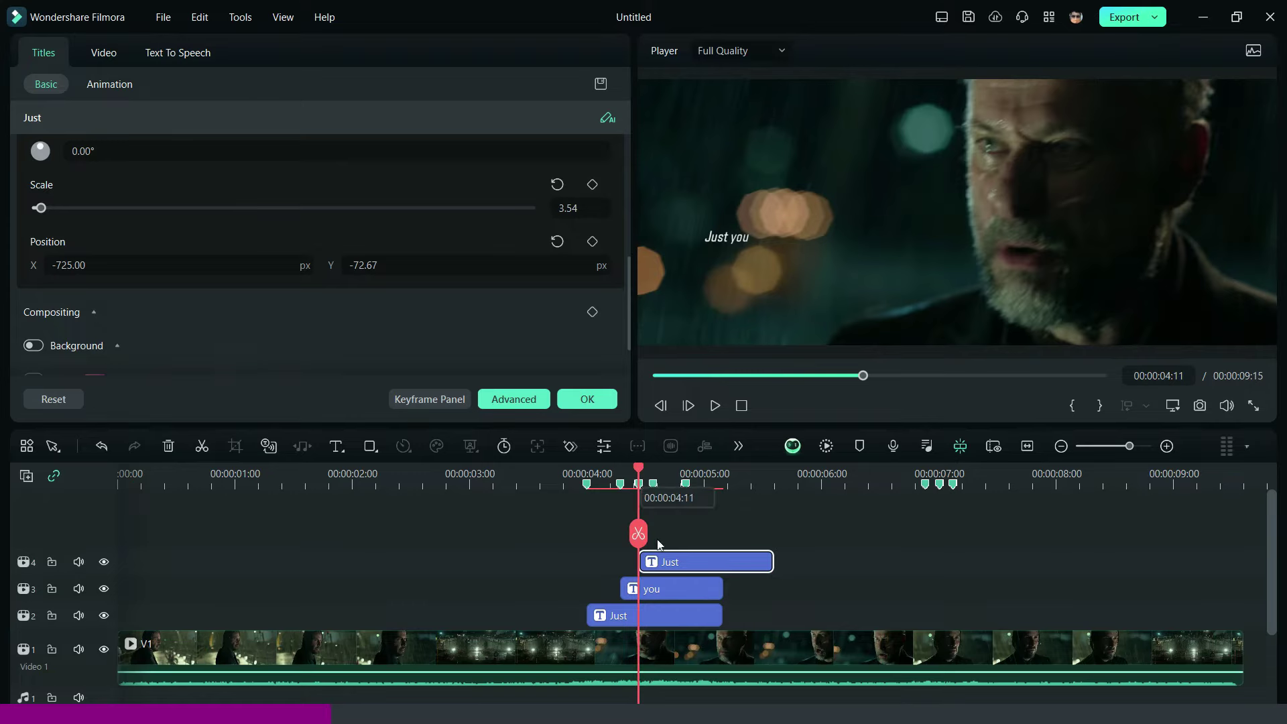
click(664, 564)
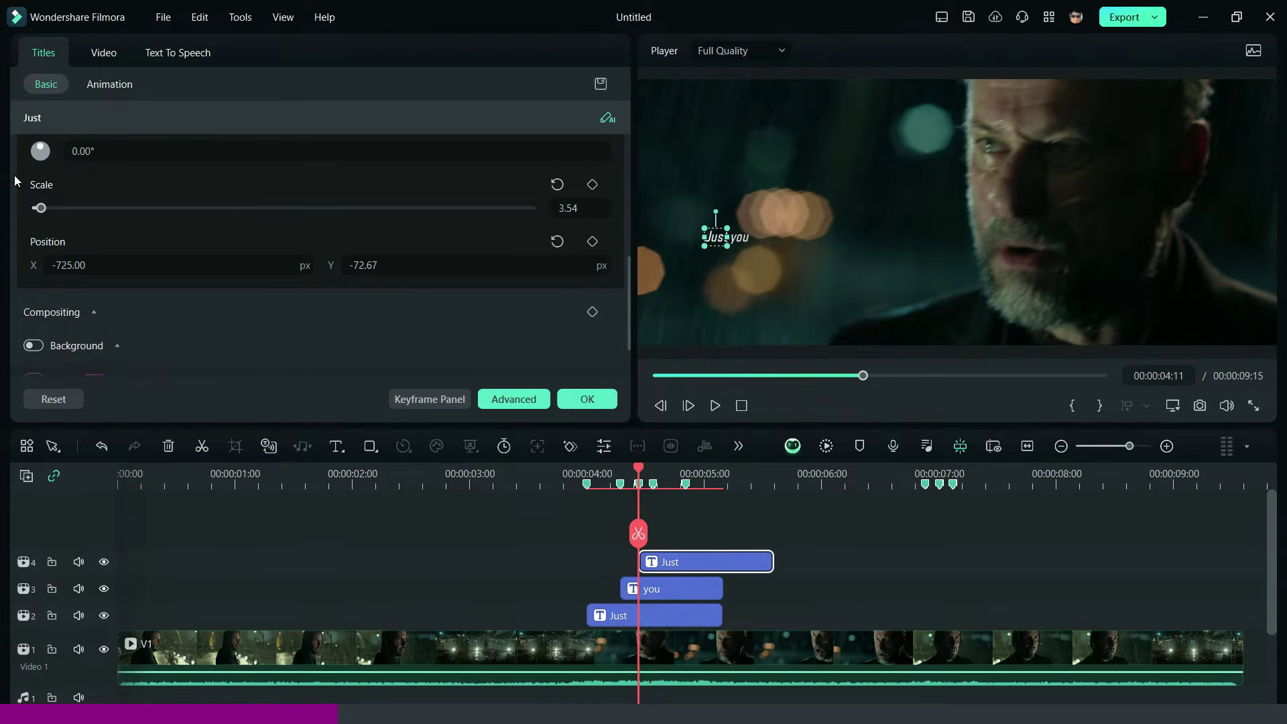
scroll(14, 181, up, 5)
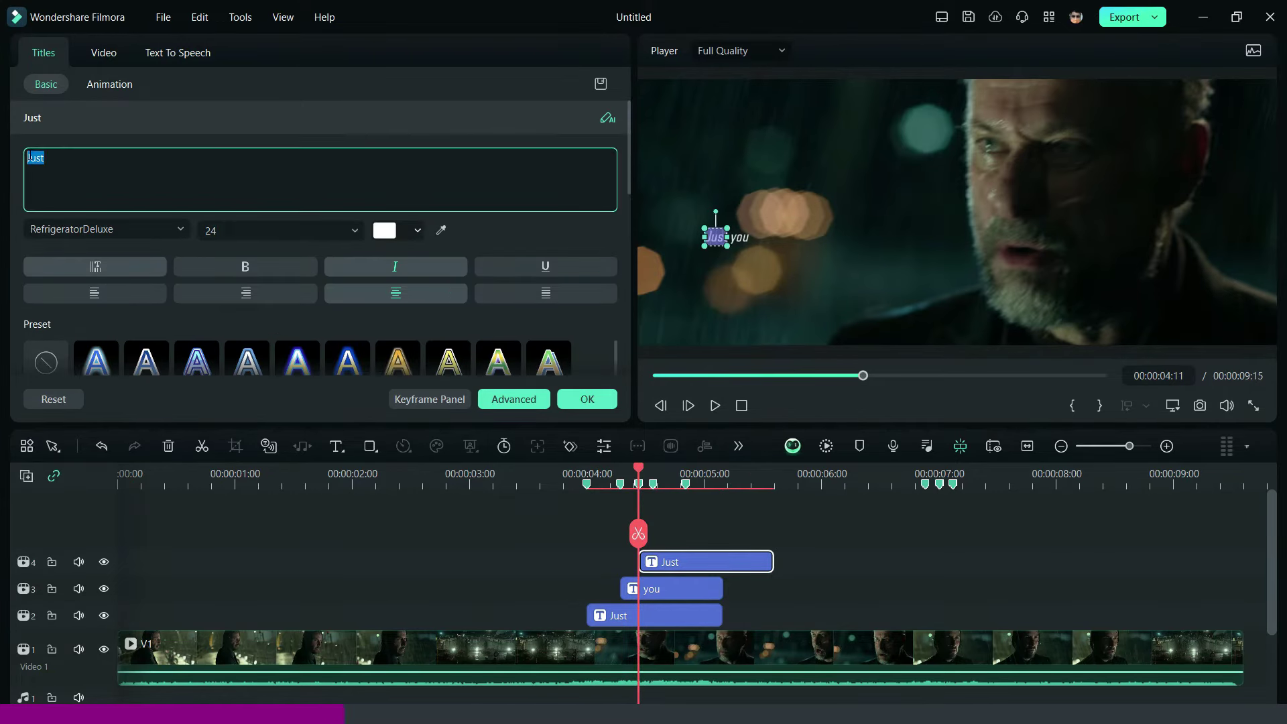
text(AND)
click(296, 231)
text(28)
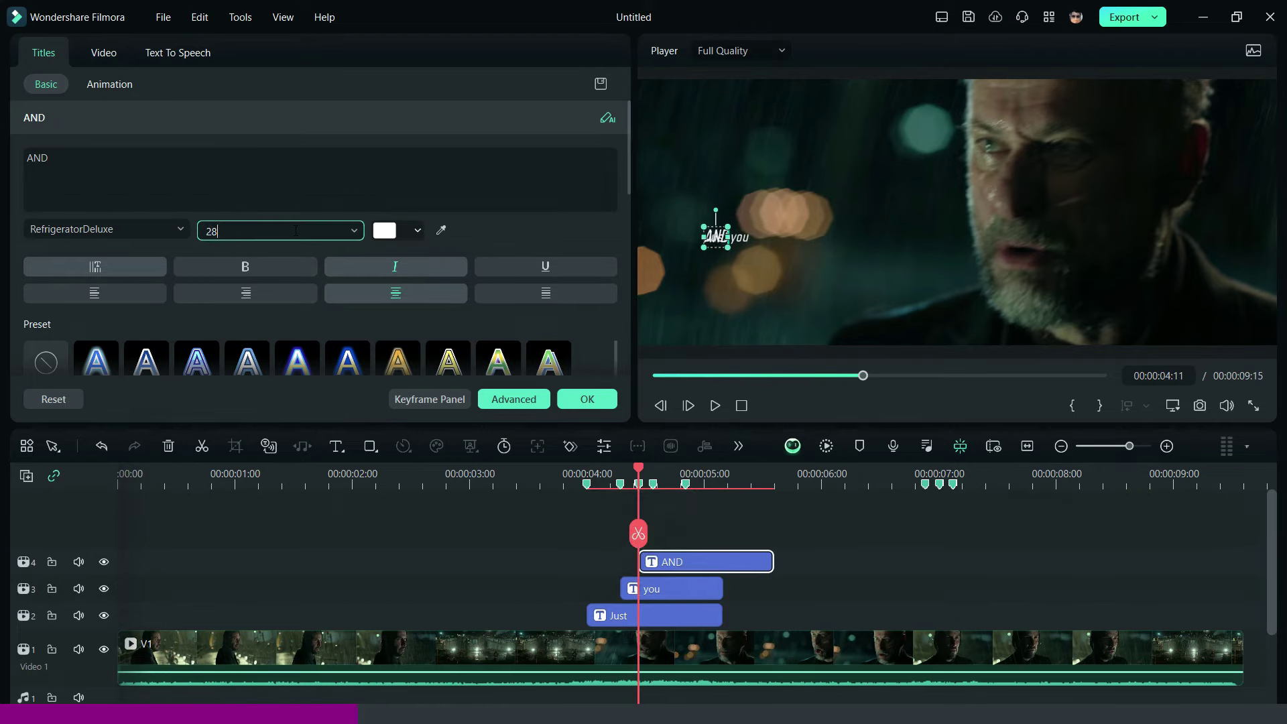
click(268, 263)
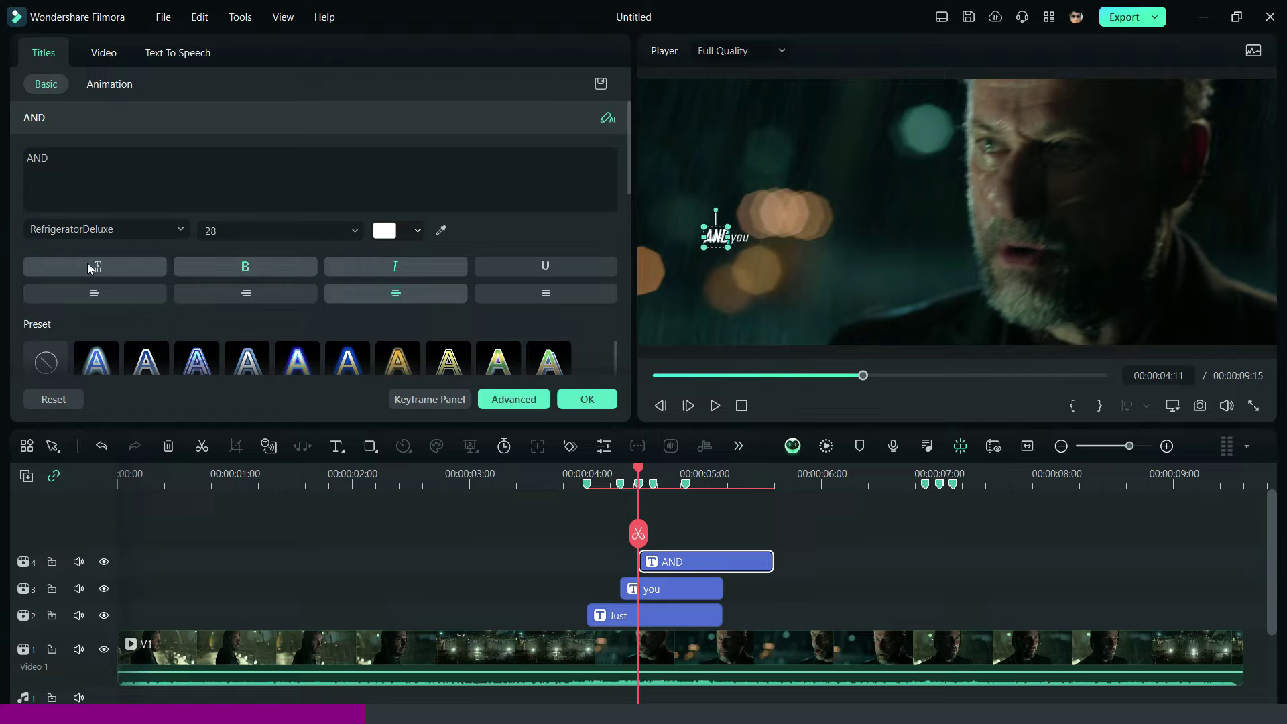
scroll(16, 262, down, 5)
scroll(16, 263, down, 5)
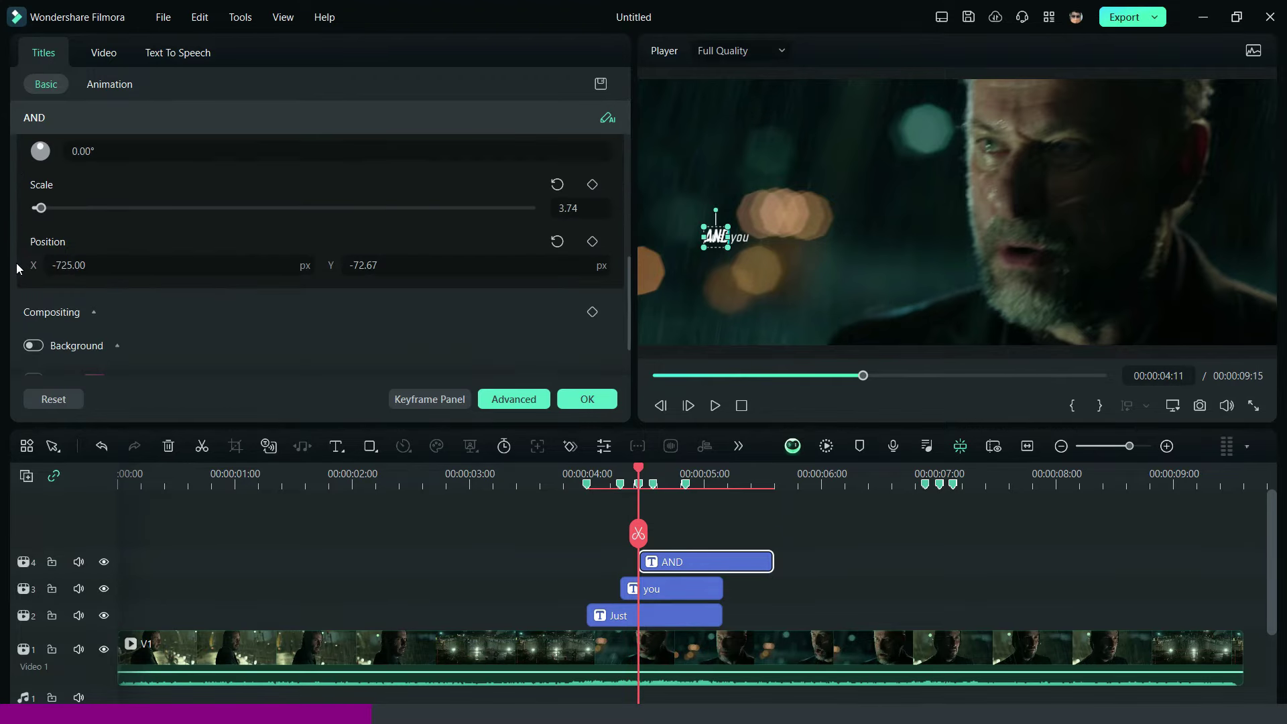
drag(99, 265, 159, 266)
drag(460, 266, 360, 265)
drag(769, 555, 720, 556)
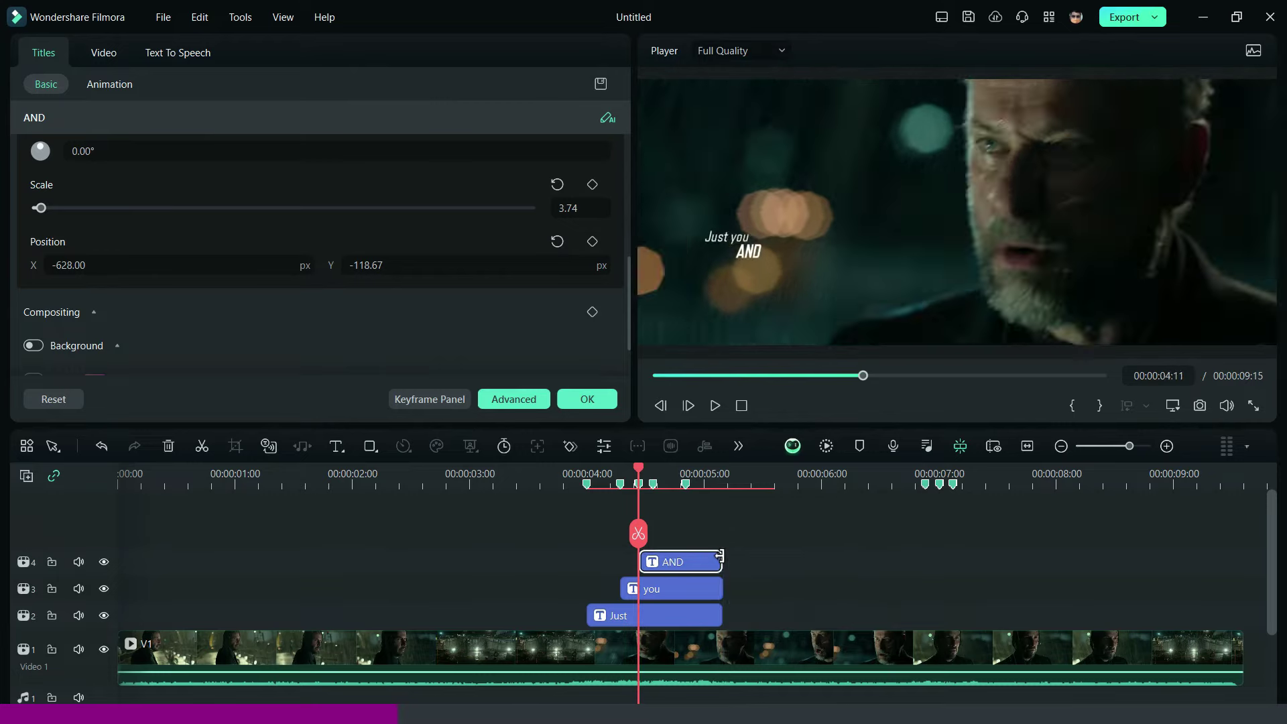
Step: Paste another Just copy onto a new fifth track and trim it to end at 05:06
click(745, 473)
right_click(779, 554)
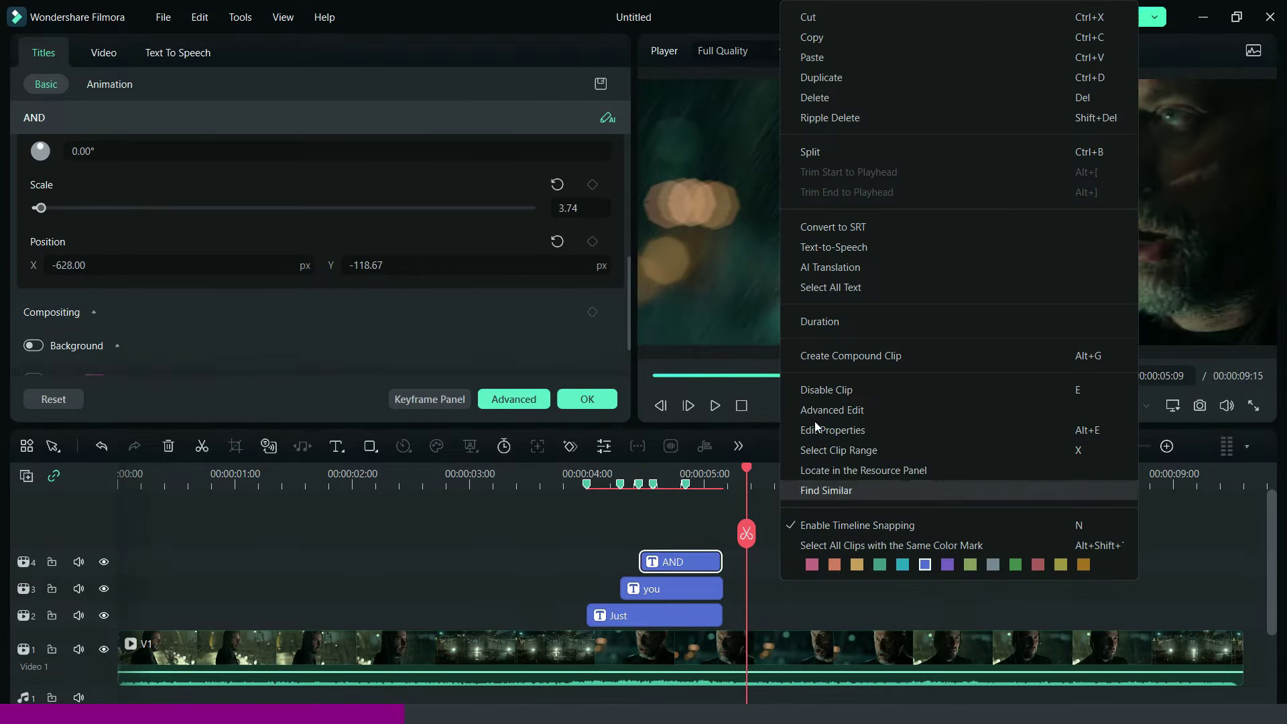
click(850, 57)
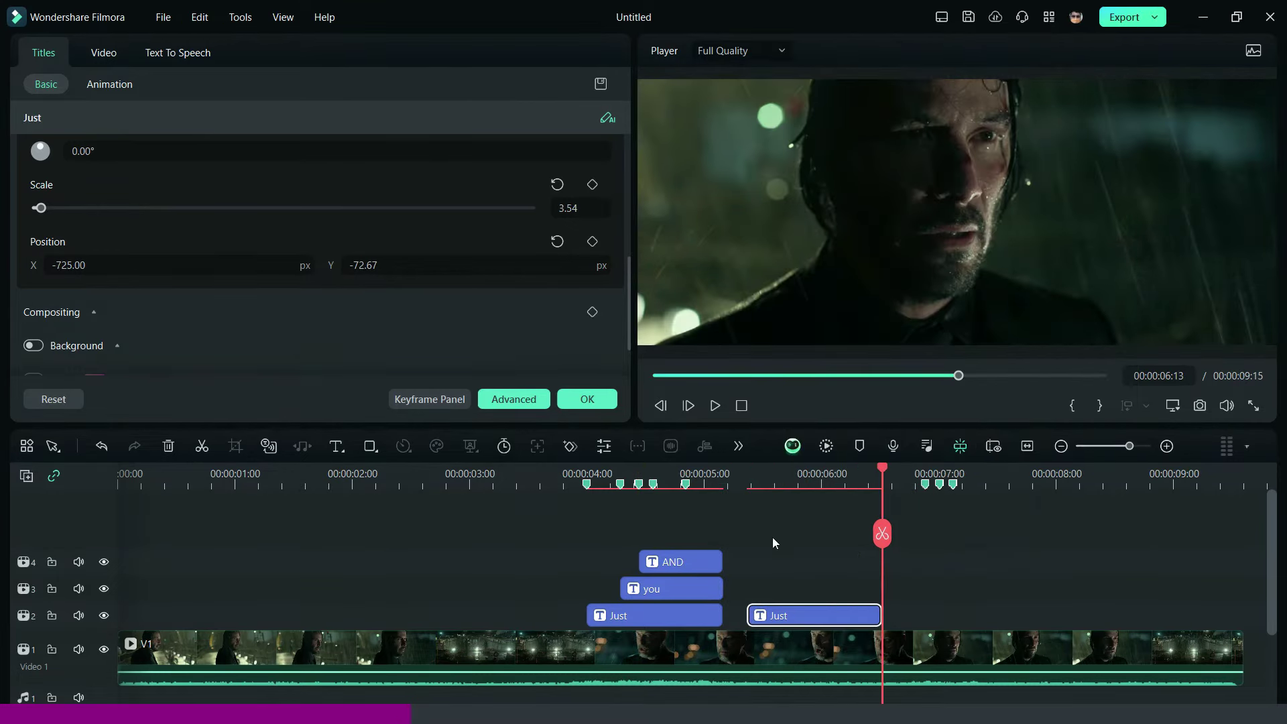
drag(778, 622, 684, 526)
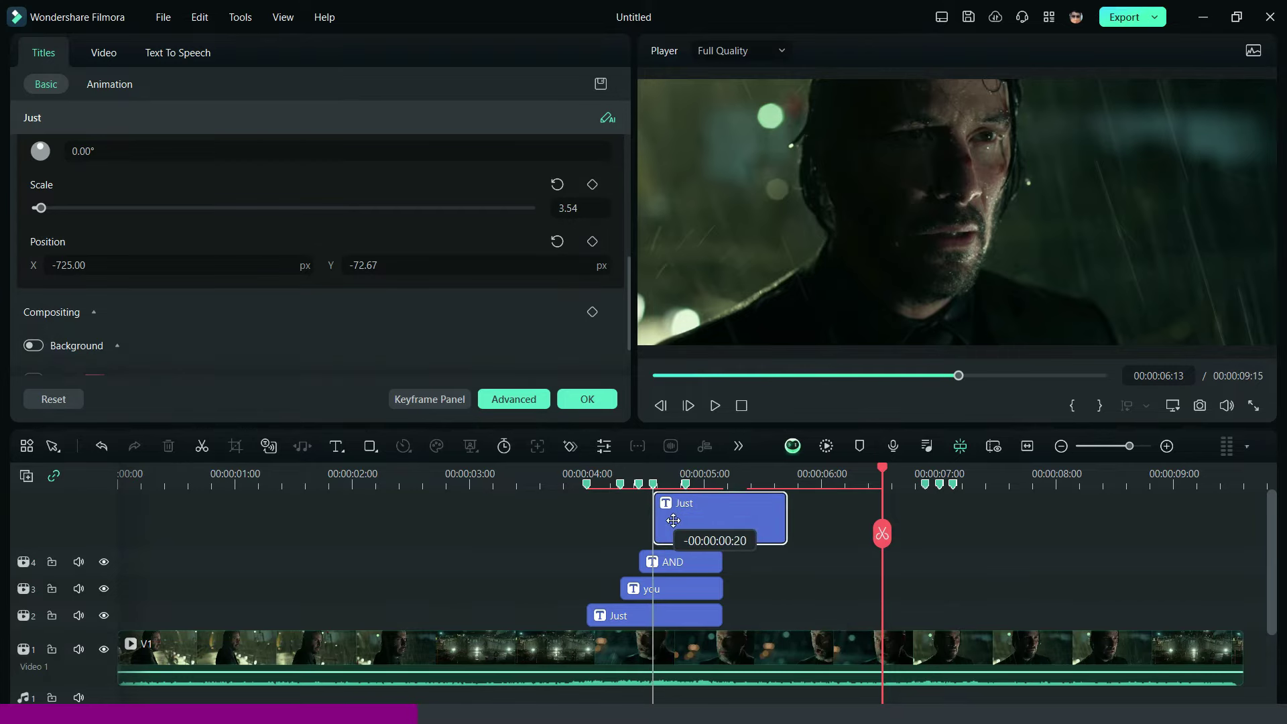
drag(781, 562, 719, 561)
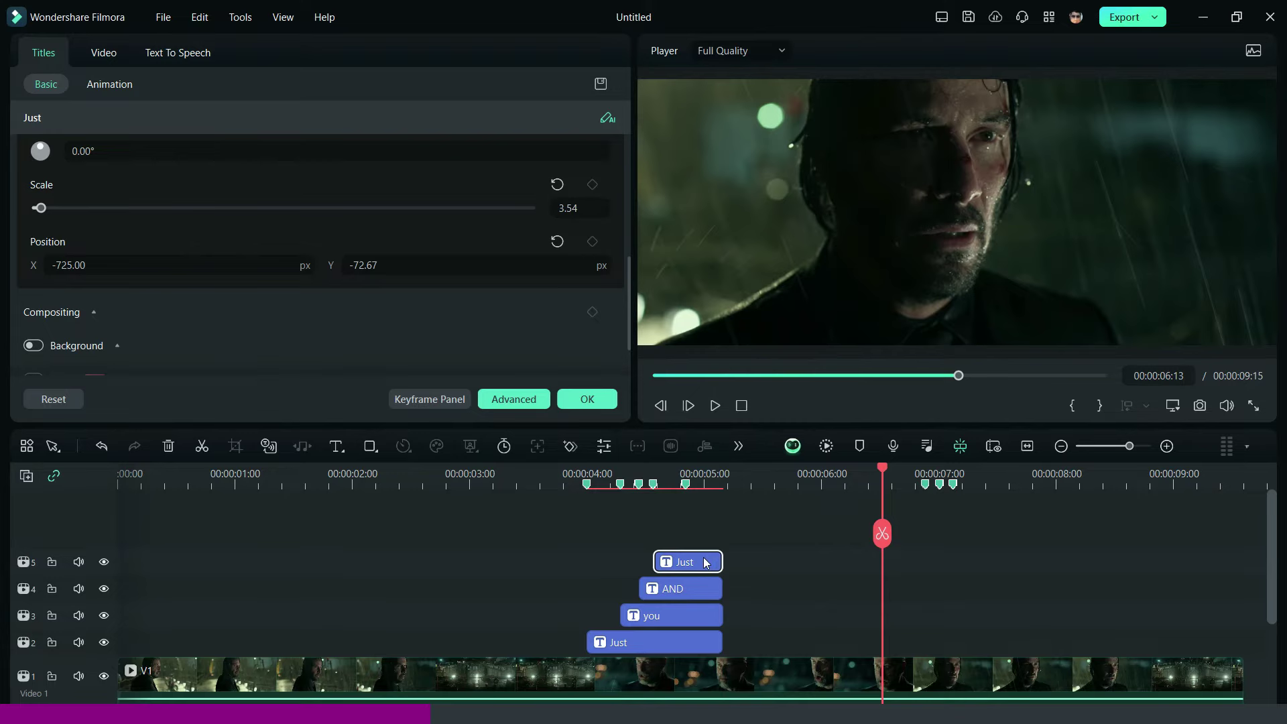
Step: Retype the track-5 title as 'me' and place it beside AND at X -562, Y -120.67
click(705, 563)
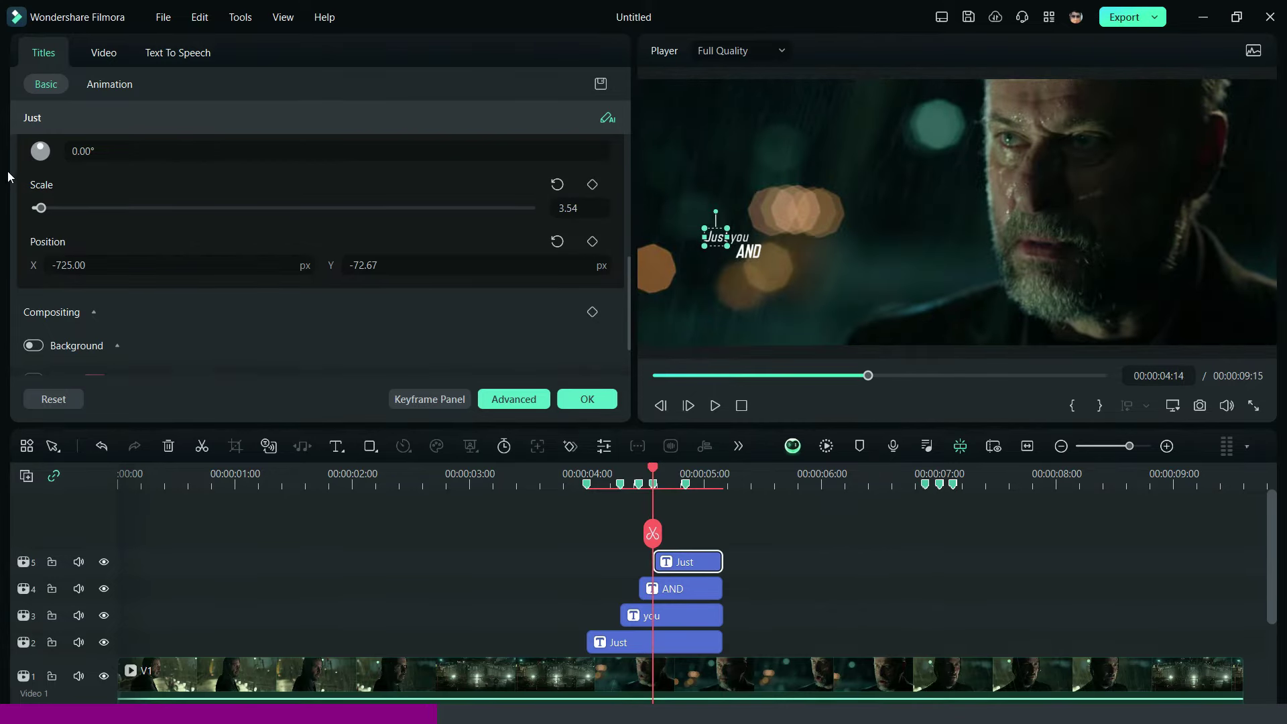
scroll(85, 166, up, 5)
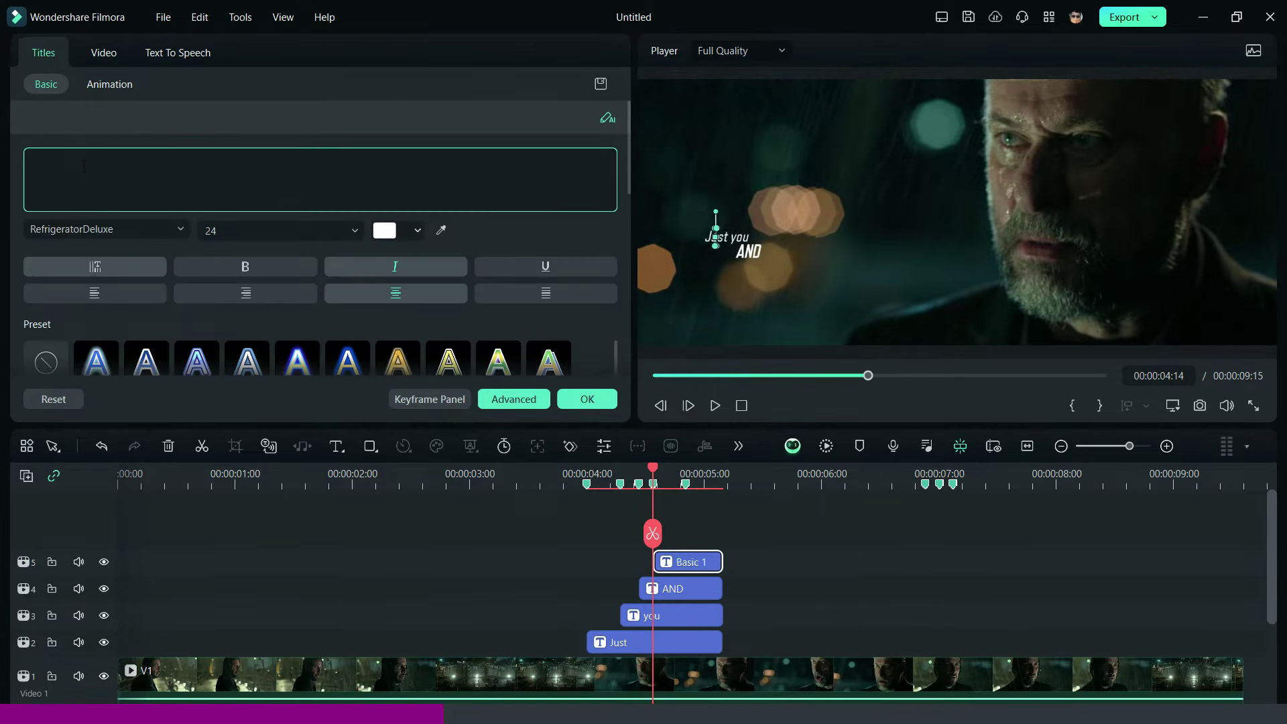
text(m)
scroll(10, 206, down, 5)
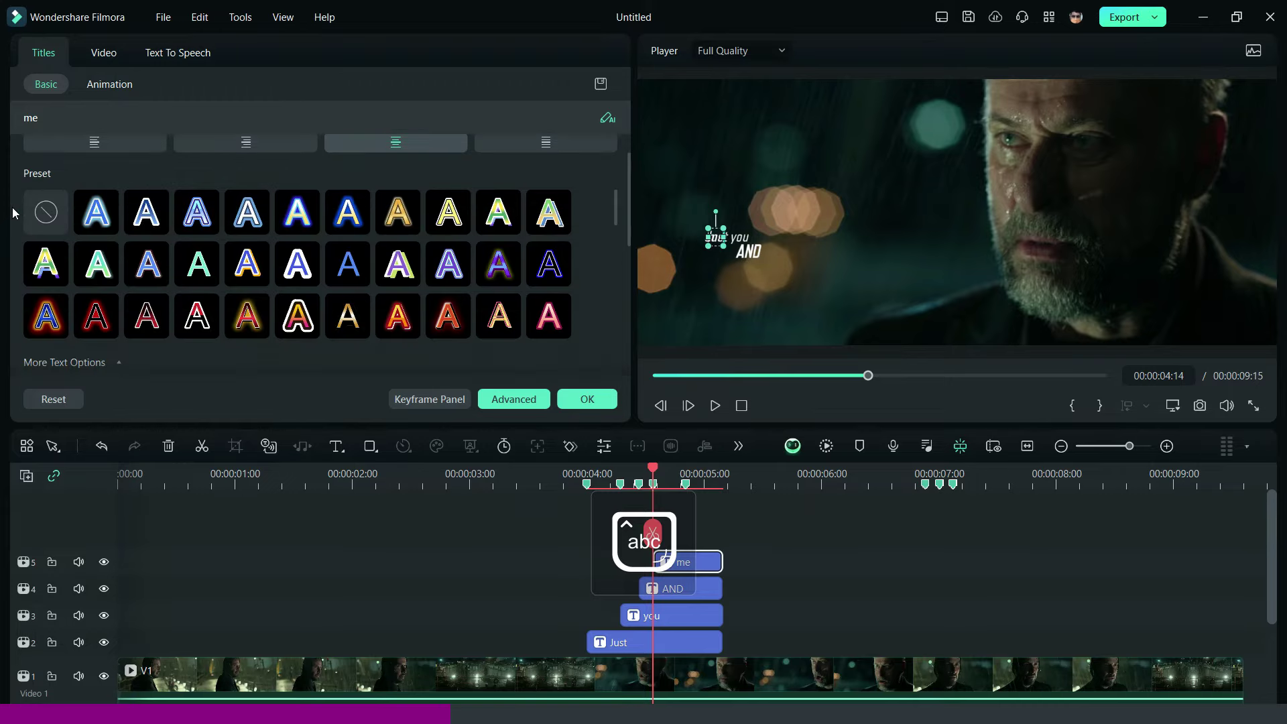
scroll(14, 207, down, 5)
drag(143, 263, 195, 263)
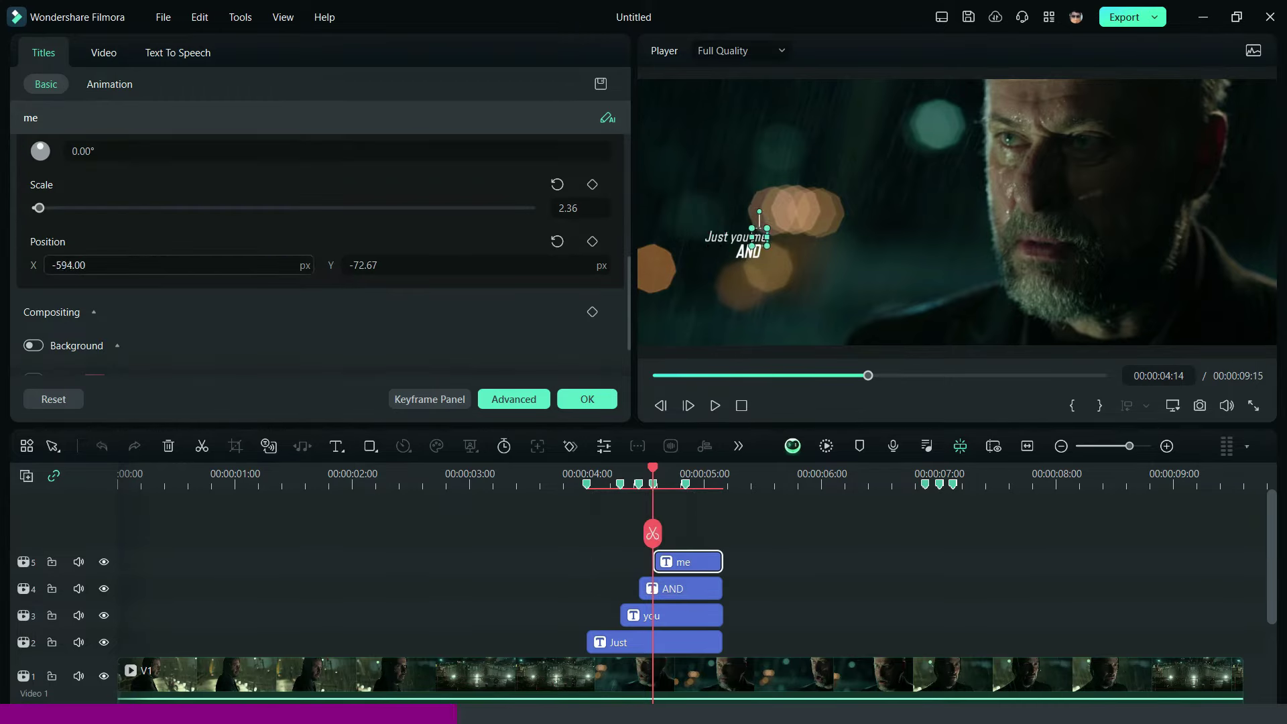
drag(402, 265, 256, 266)
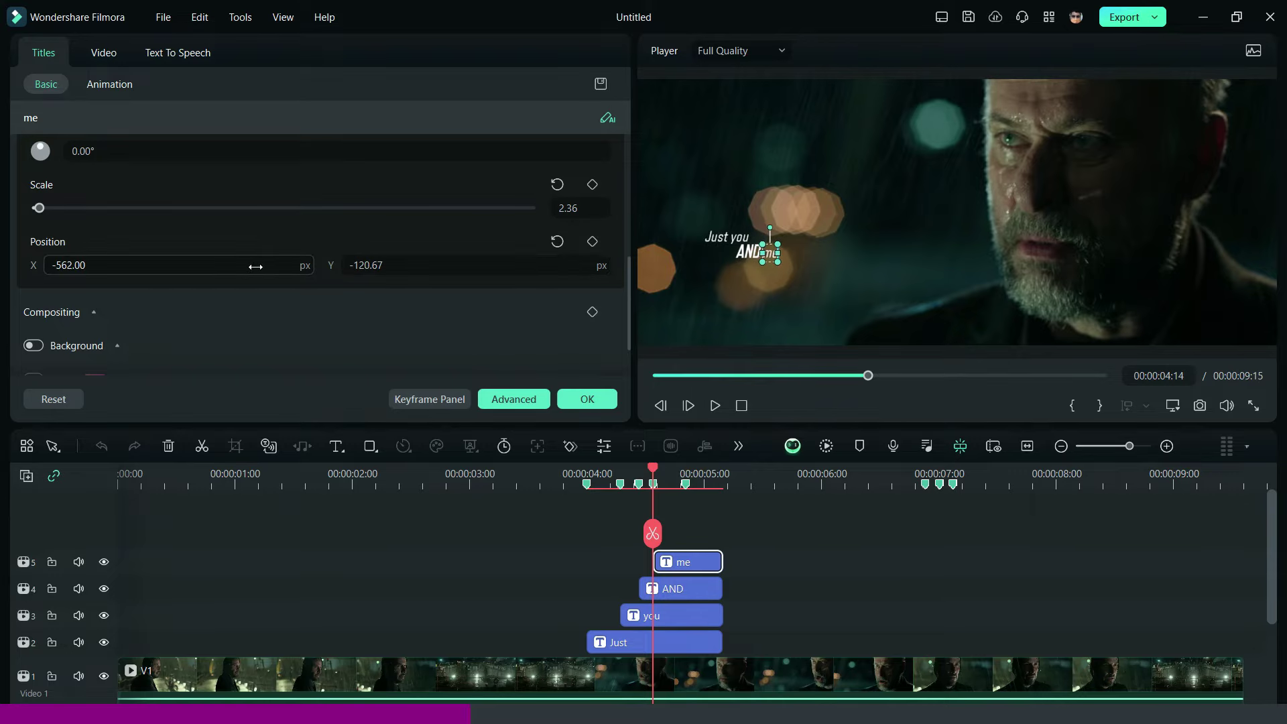
click(746, 556)
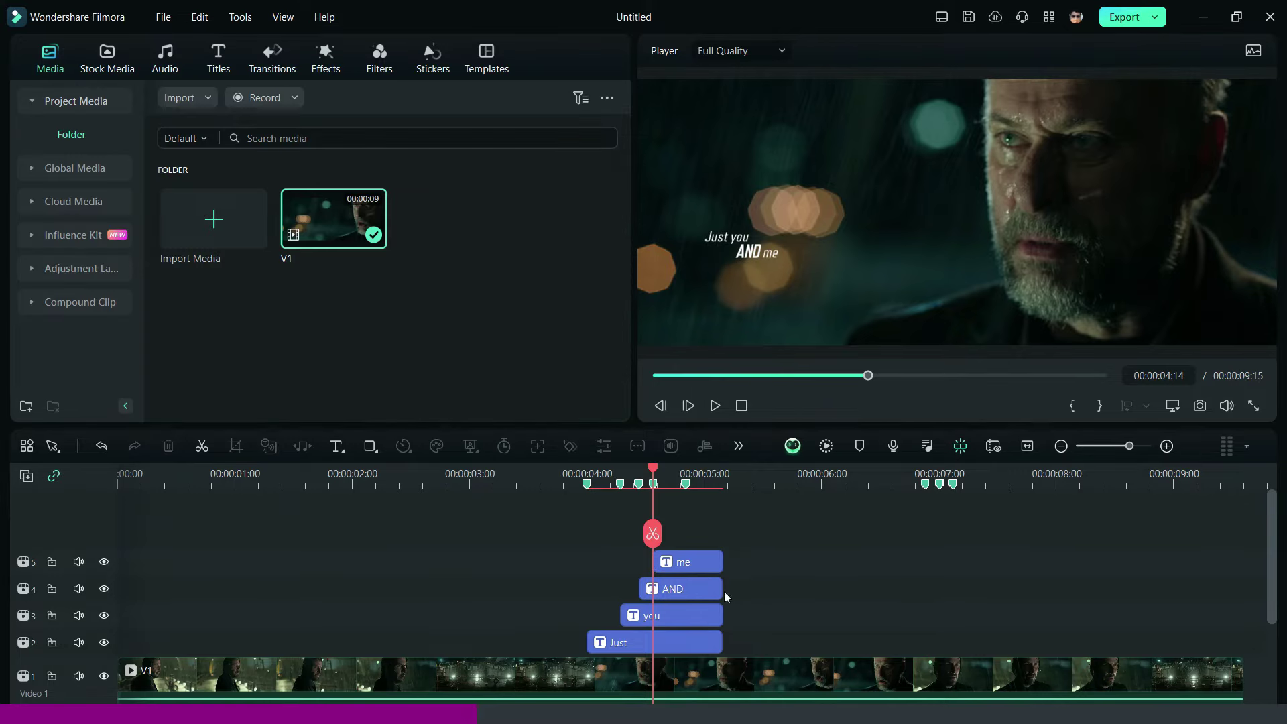
Step: Copy the AND title and paste it at 05:00 onto a new sixth track
right_click(698, 592)
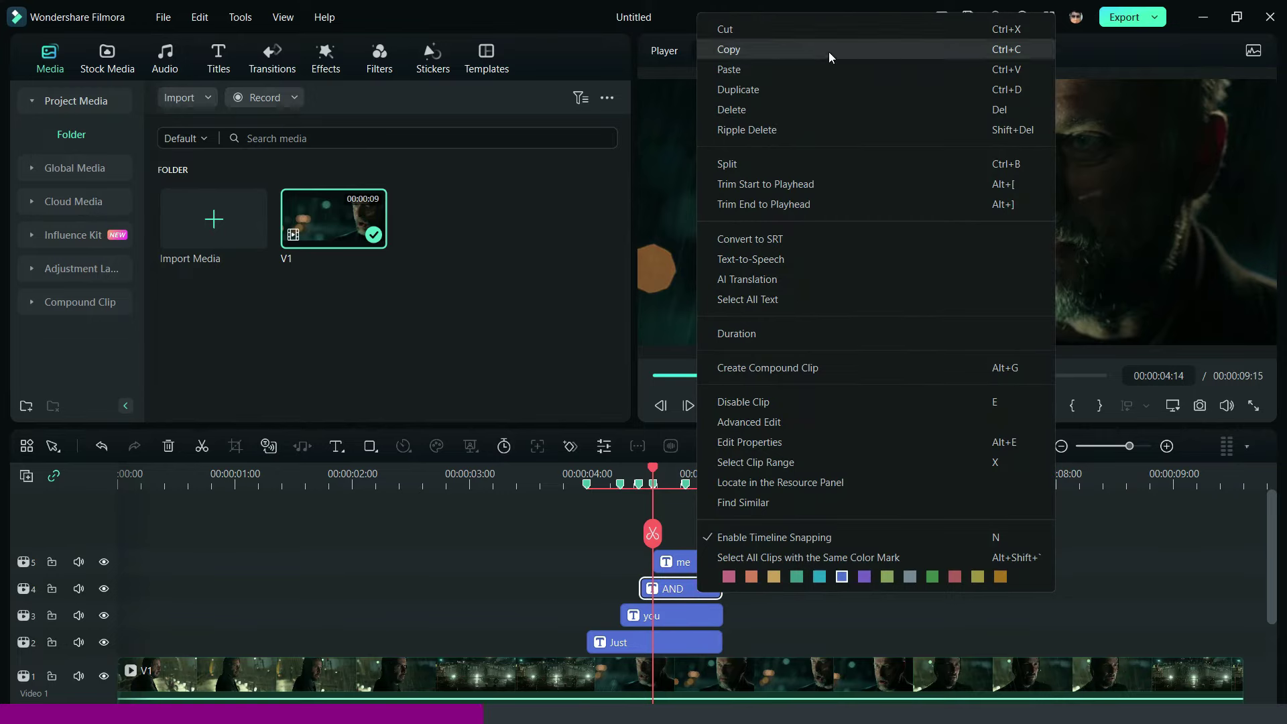
click(829, 50)
click(737, 500)
right_click(785, 567)
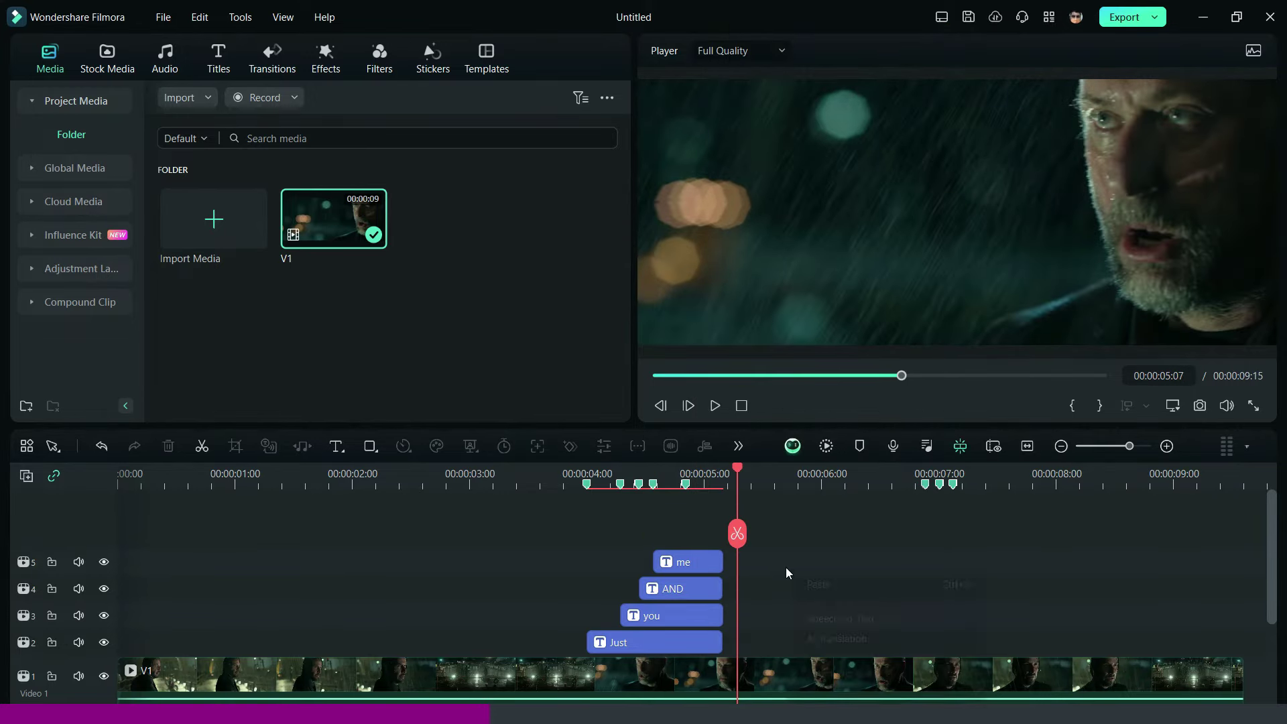
click(792, 584)
mouse_move(762, 590)
mouse_down()
mouse_move(710, 518)
mouse_move(710, 564)
mouse_move(722, 561)
mouse_up()
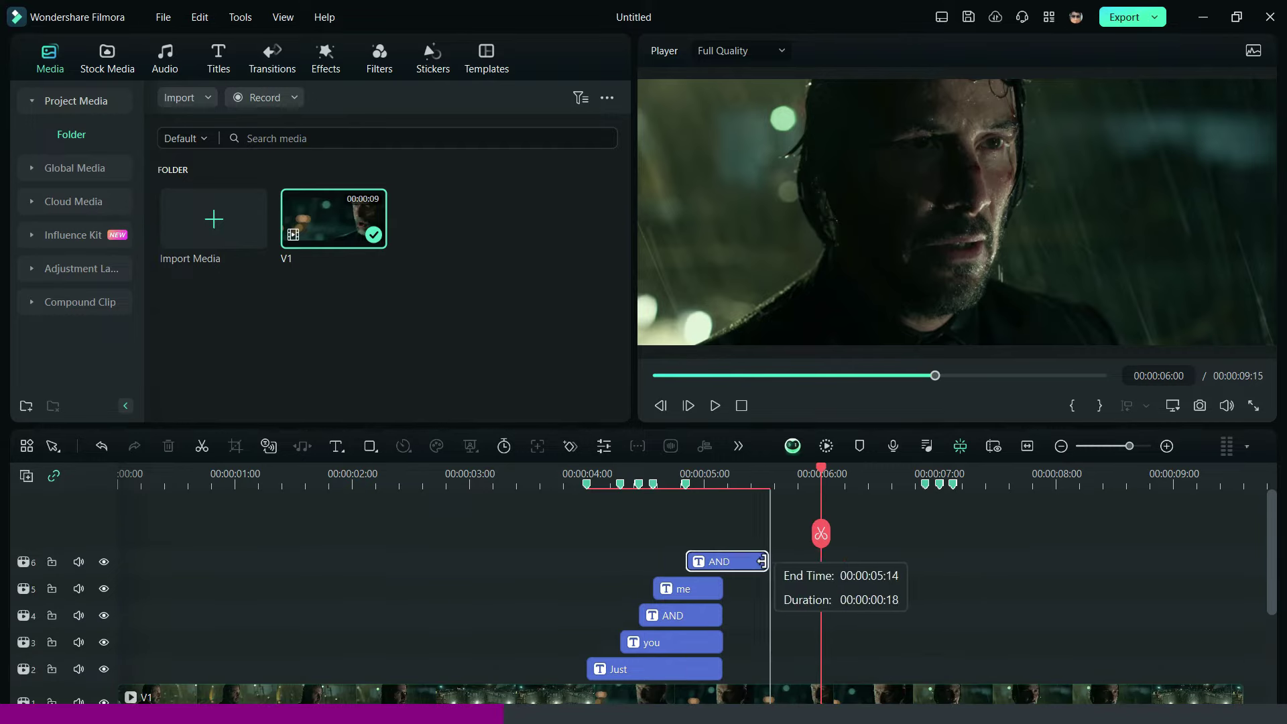
Step: Retype the sixth-track title as the character's name in capitals, placed after 'me' at X -495
double_click(714, 565)
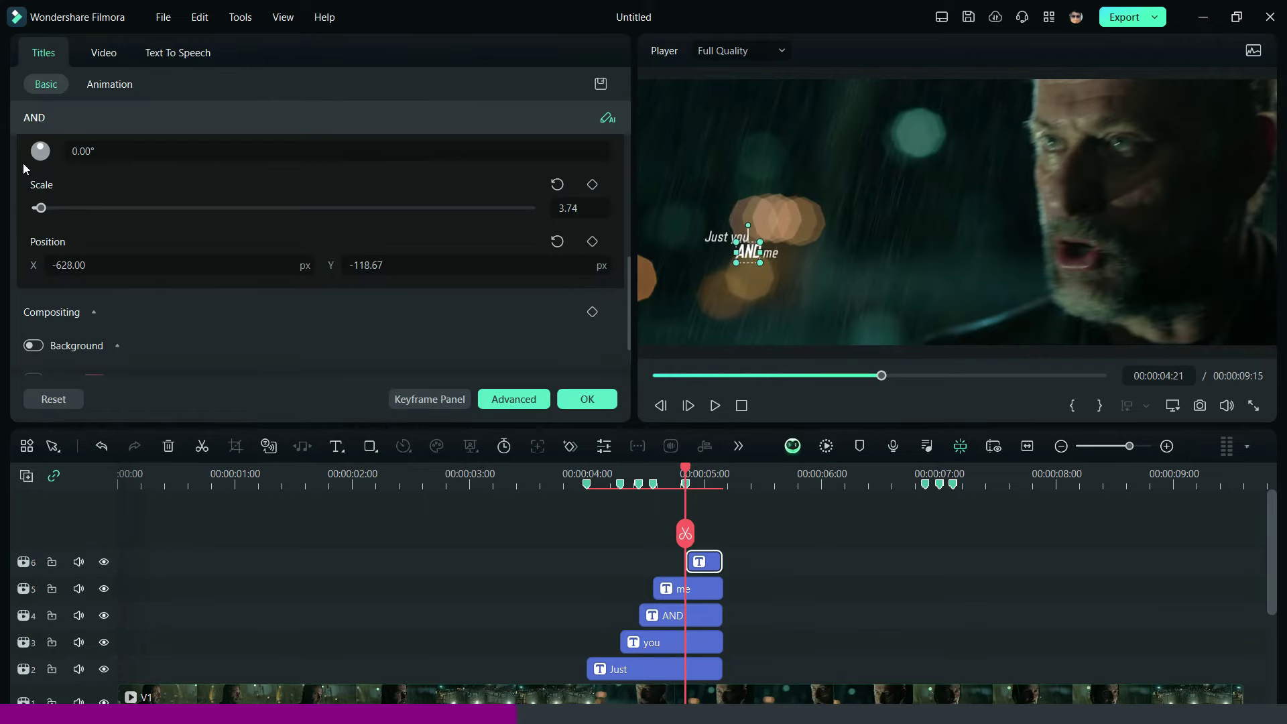
scroll(23, 167, up, 3)
scroll(24, 168, up, 2)
click(59, 159)
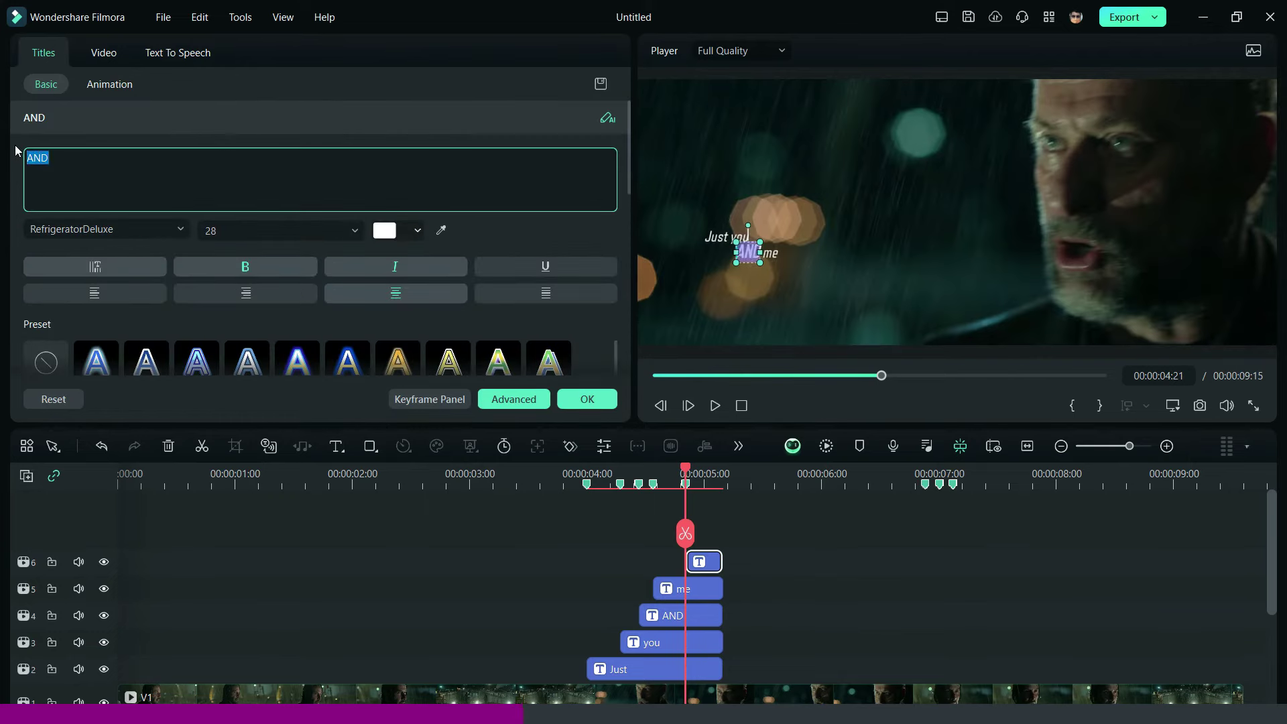
key(Caps_Lock)
text(,JOHN)
key(Caps_Lock)
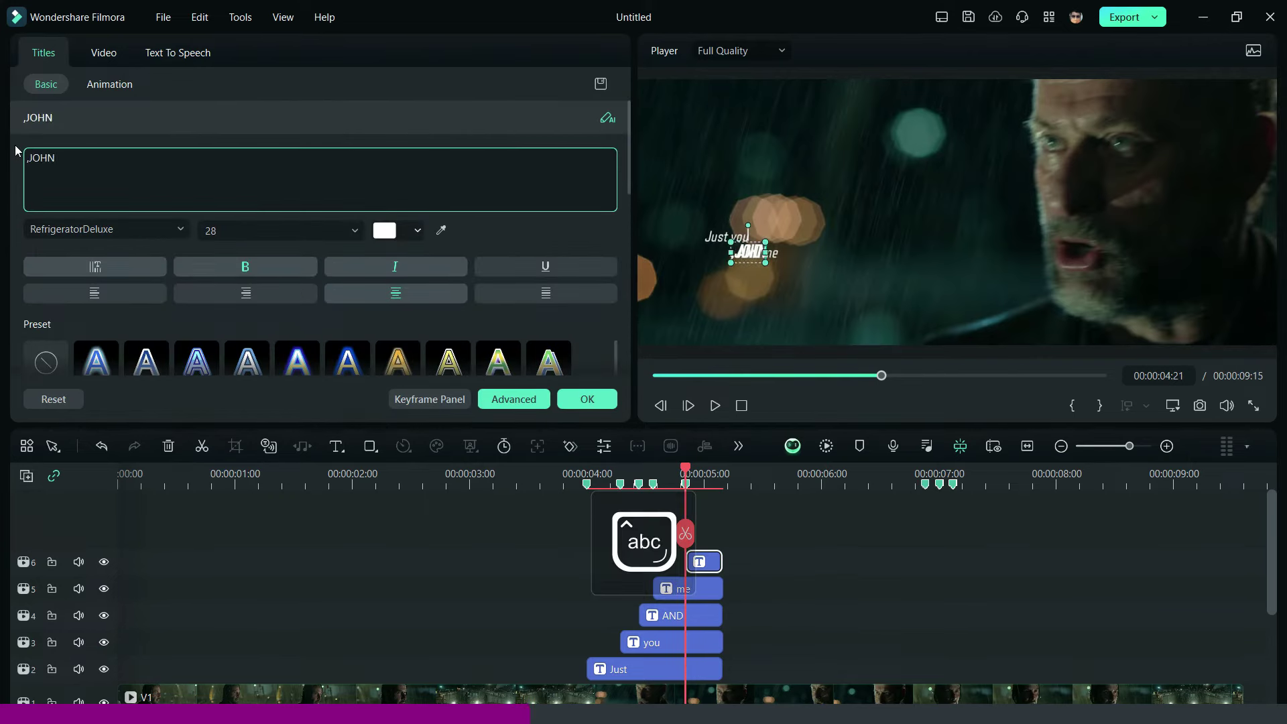
scroll(18, 168, down, 3)
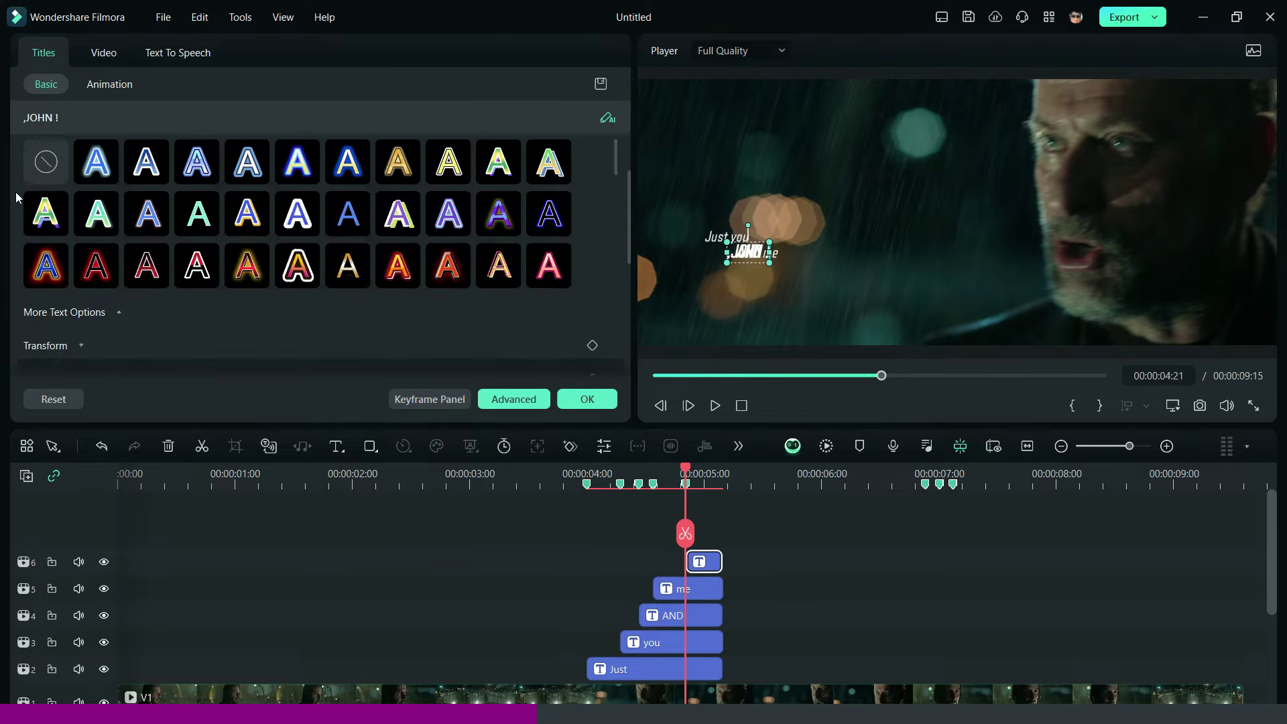
scroll(18, 194, down, 5)
drag(97, 263, 185, 264)
drag(388, 265, 376, 265)
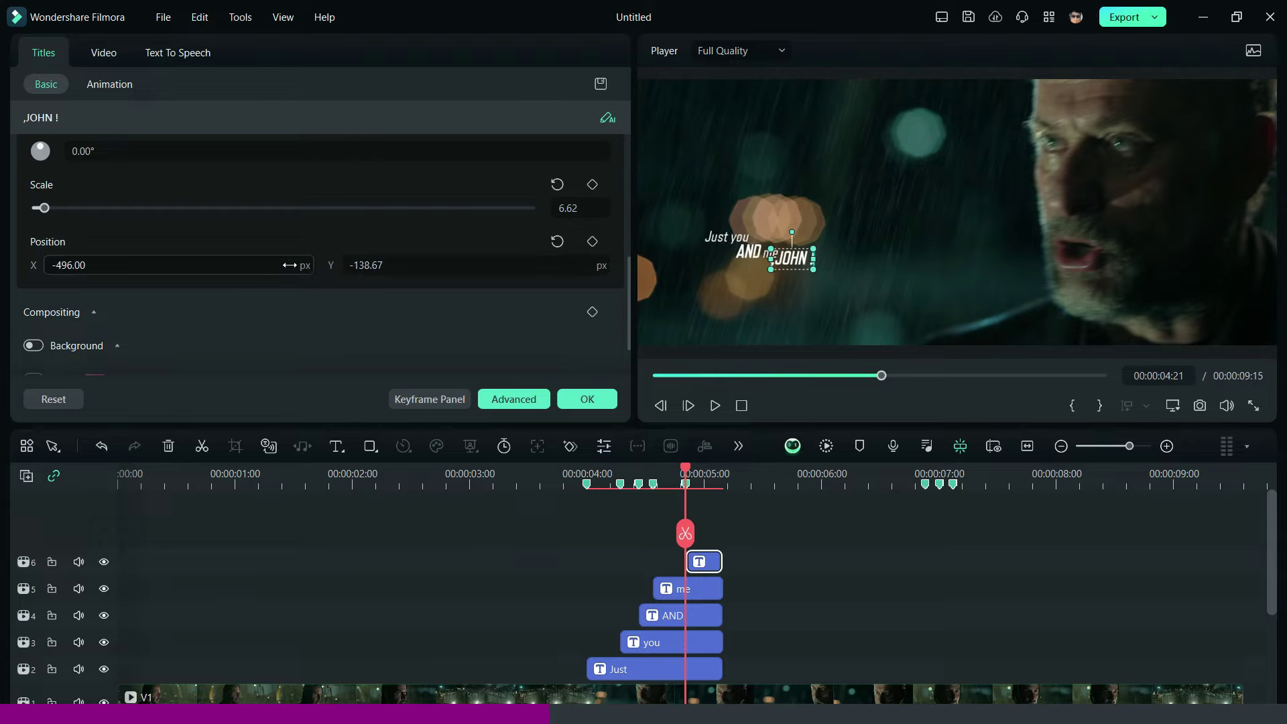
drag(252, 268, 252, 268)
Step: Make the Just, you and me titles grey
click(660, 666)
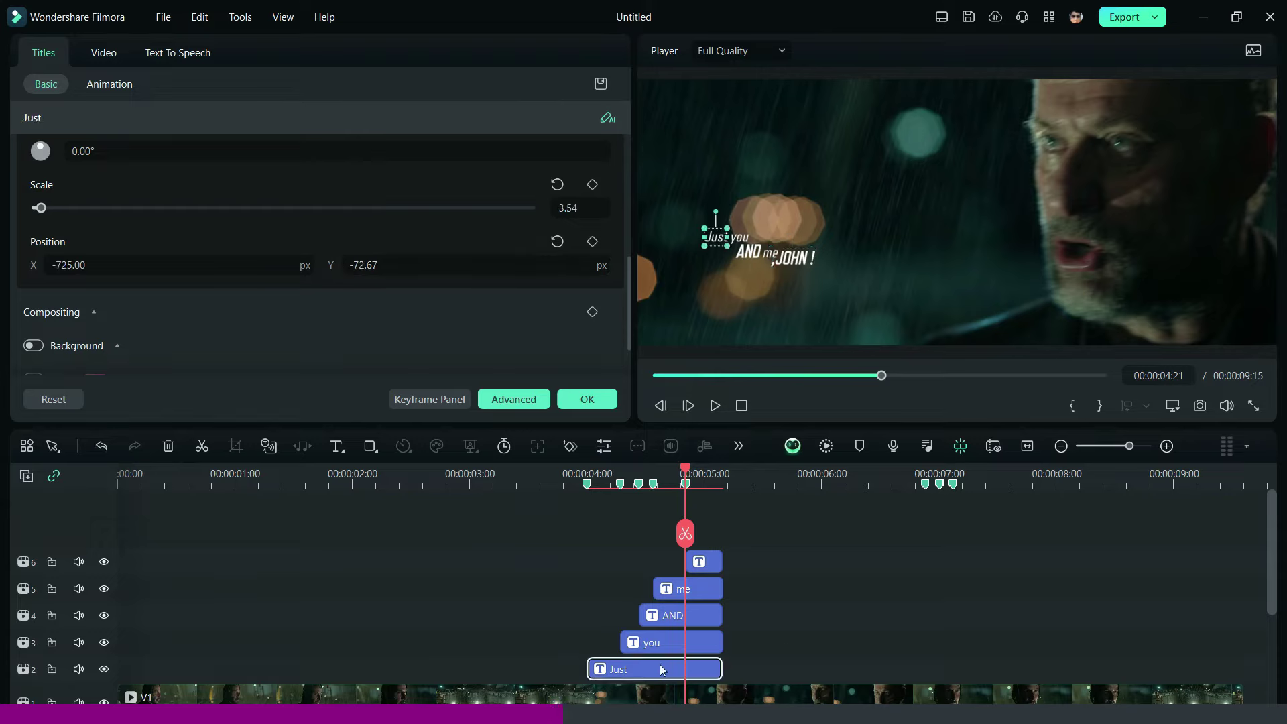
scroll(201, 268, up, 5)
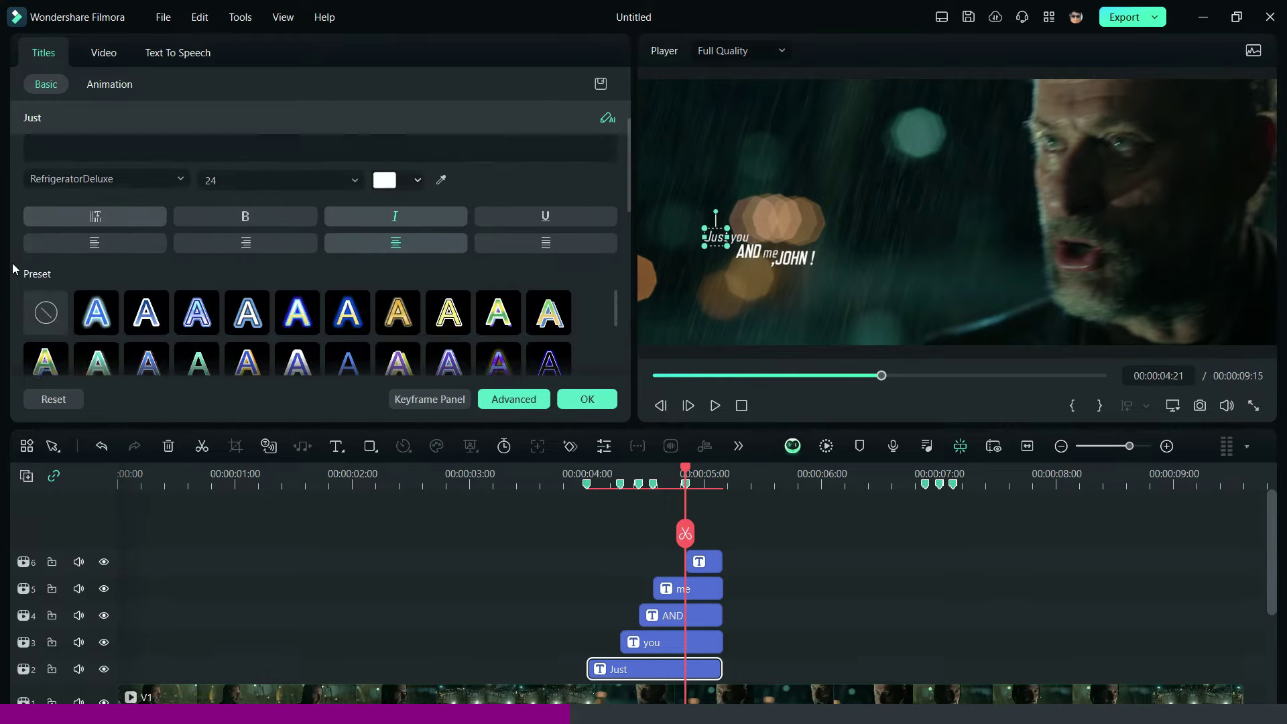
click(418, 232)
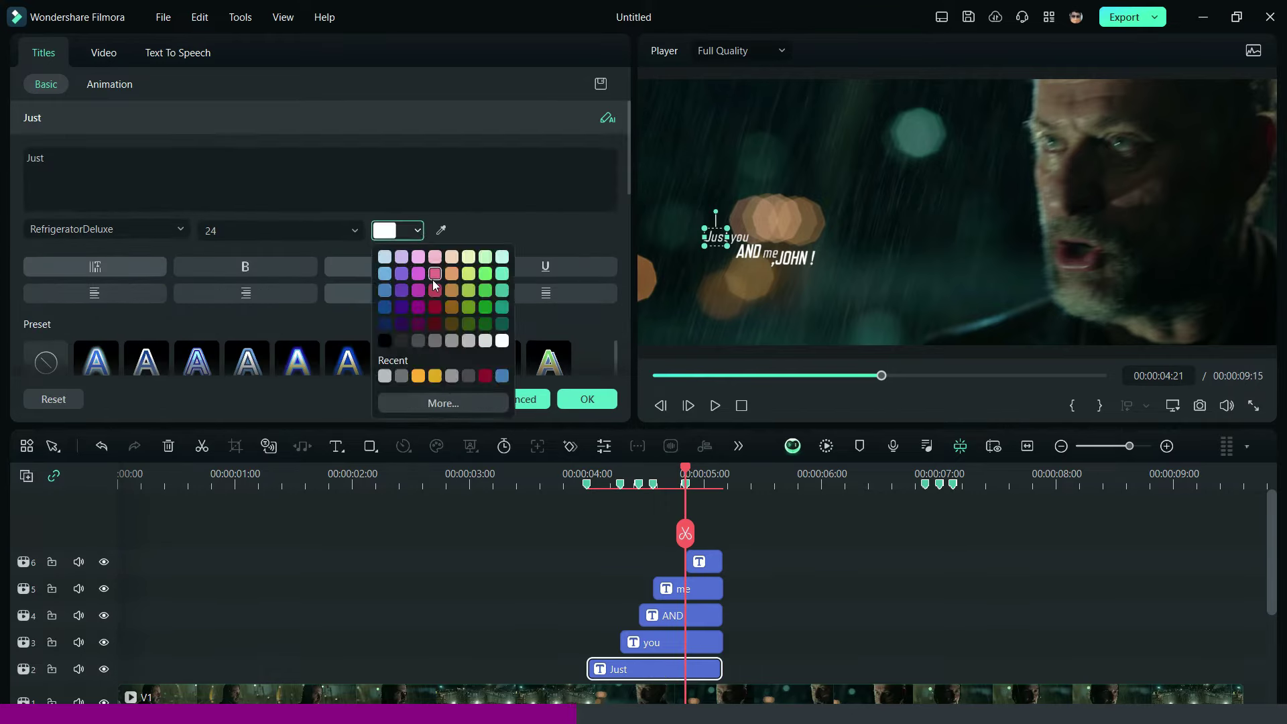
click(460, 342)
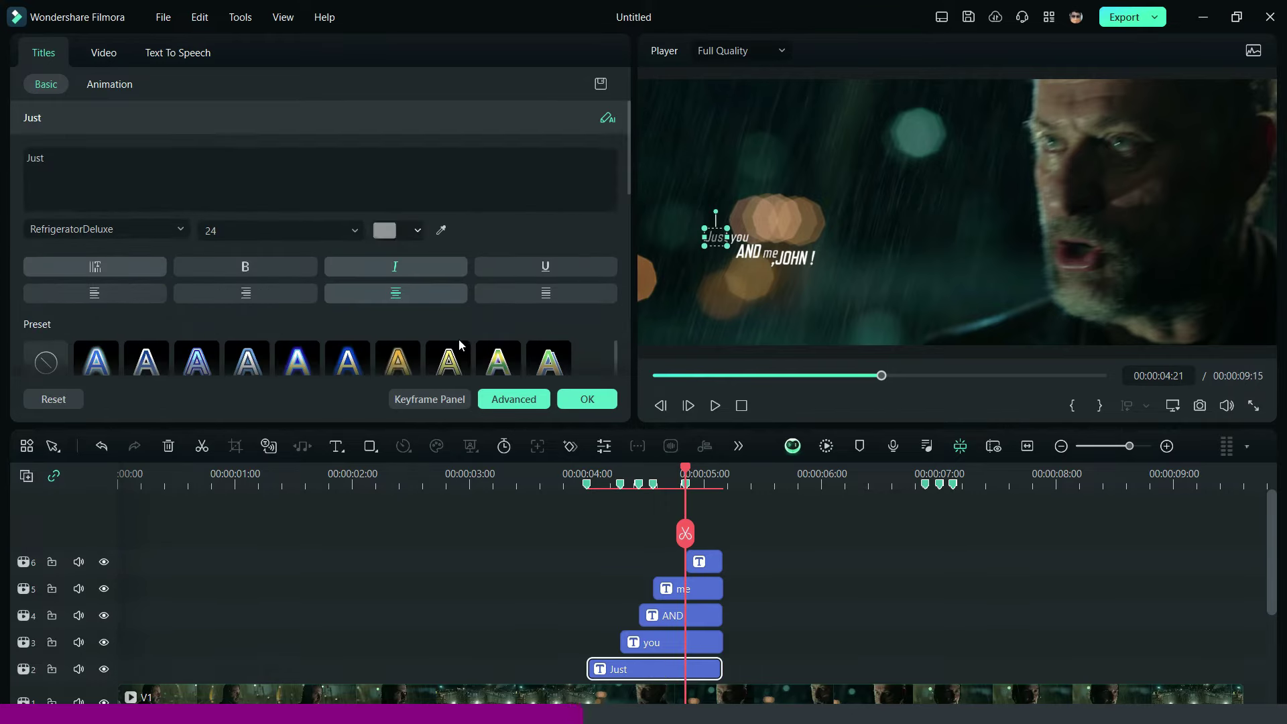
click(636, 644)
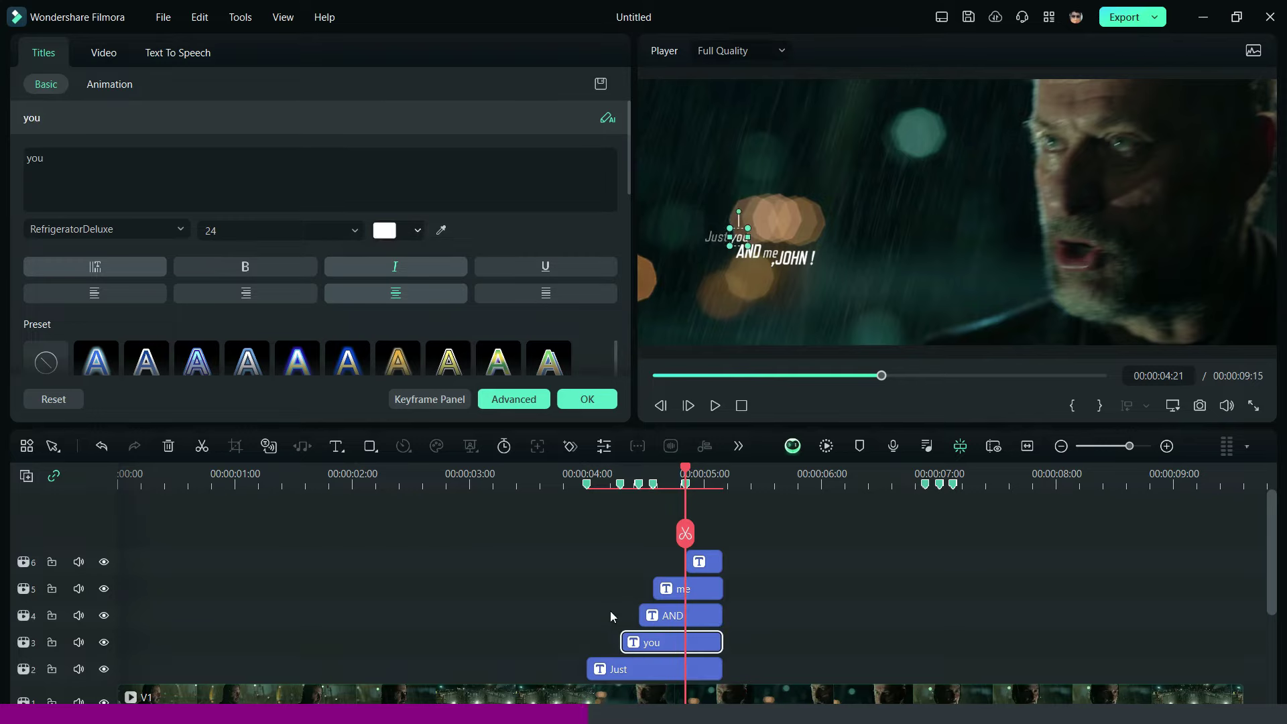
click(418, 232)
click(460, 342)
click(675, 589)
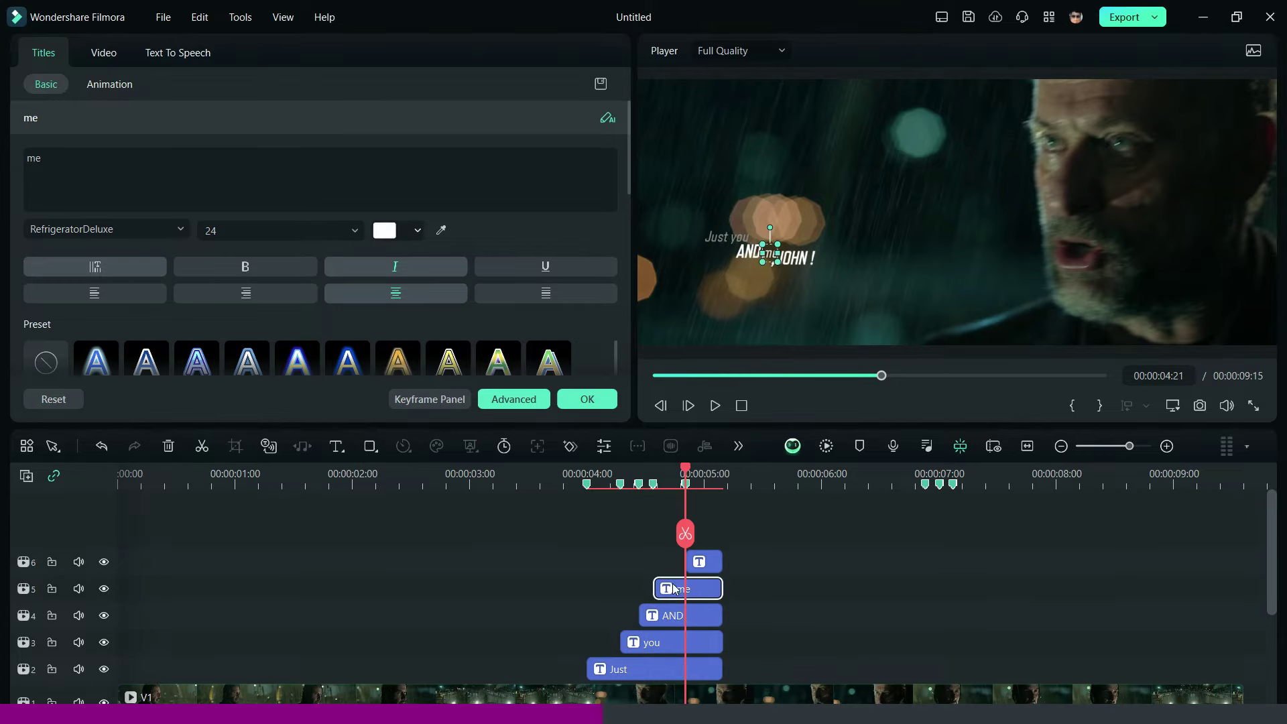
click(415, 234)
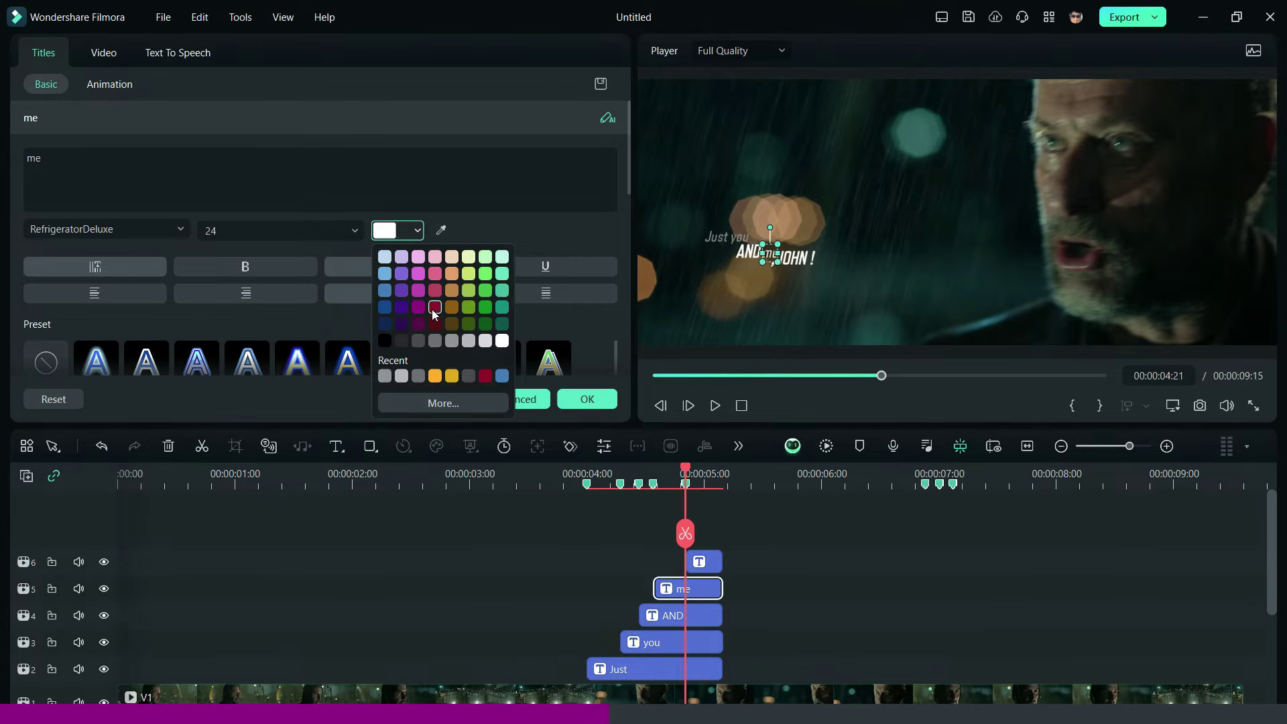
click(454, 342)
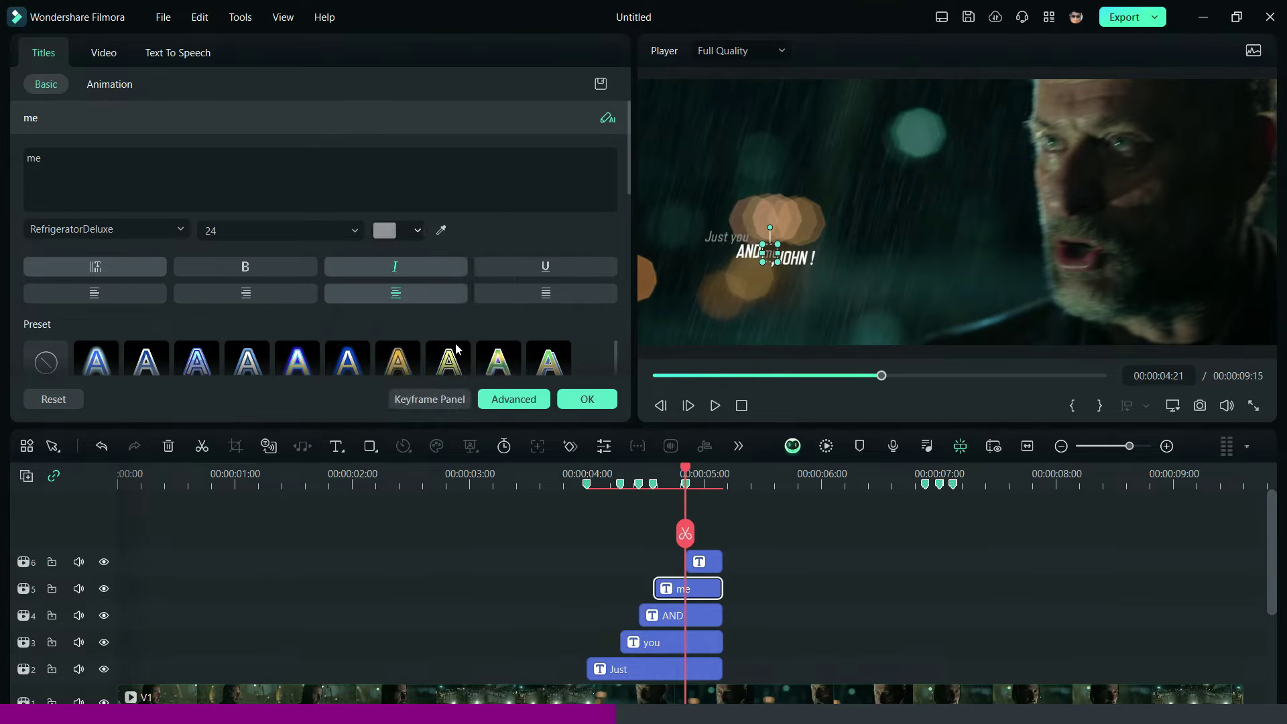
Step: Make the AND and name titles yellow
click(661, 619)
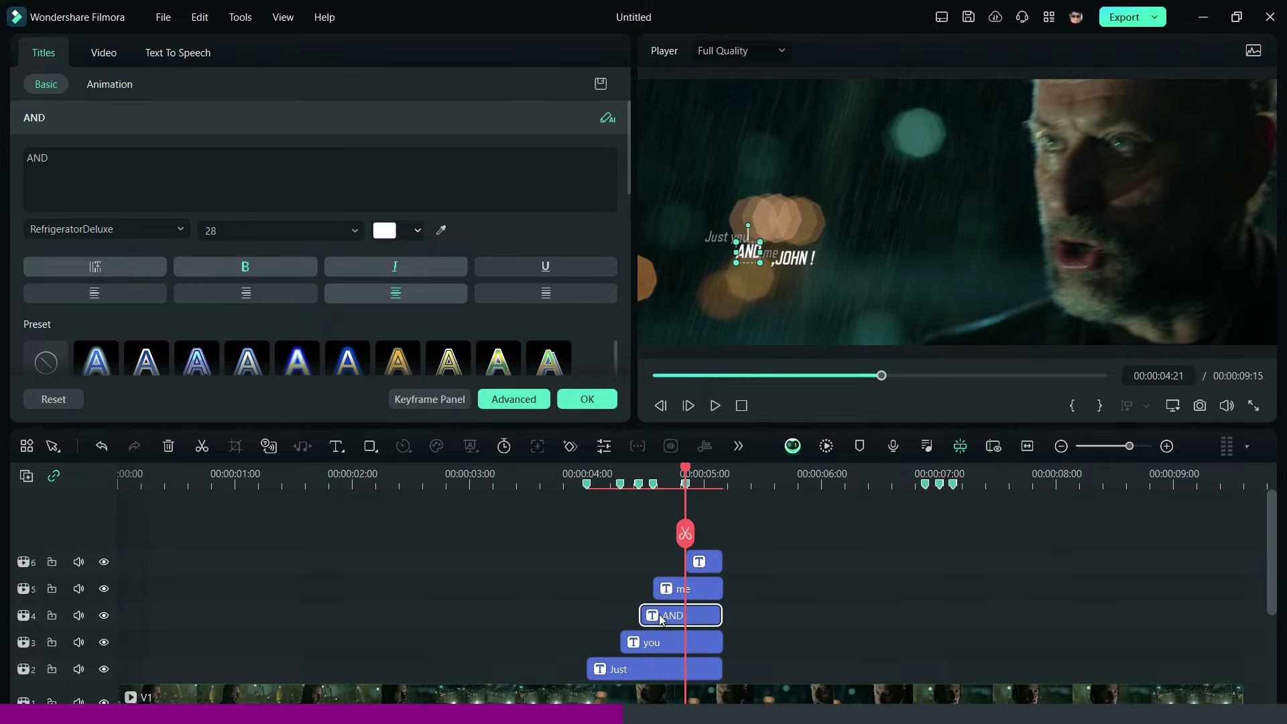
click(411, 235)
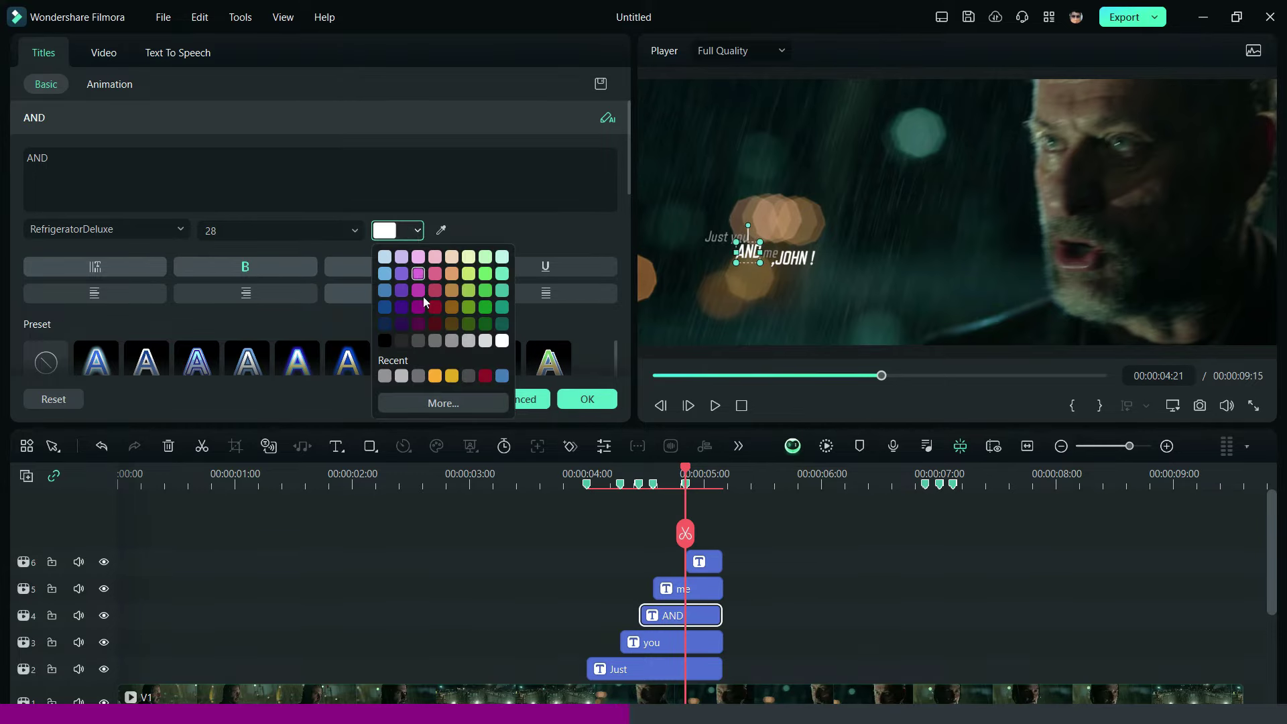
click(450, 376)
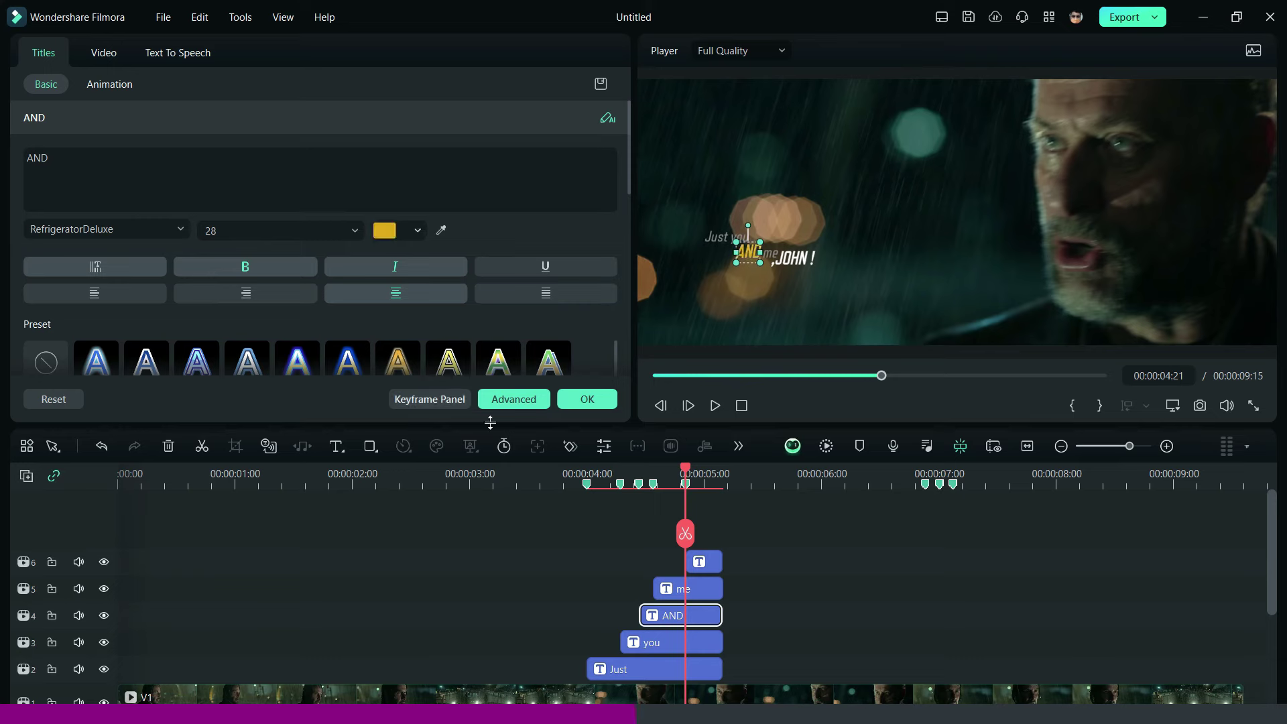
click(699, 562)
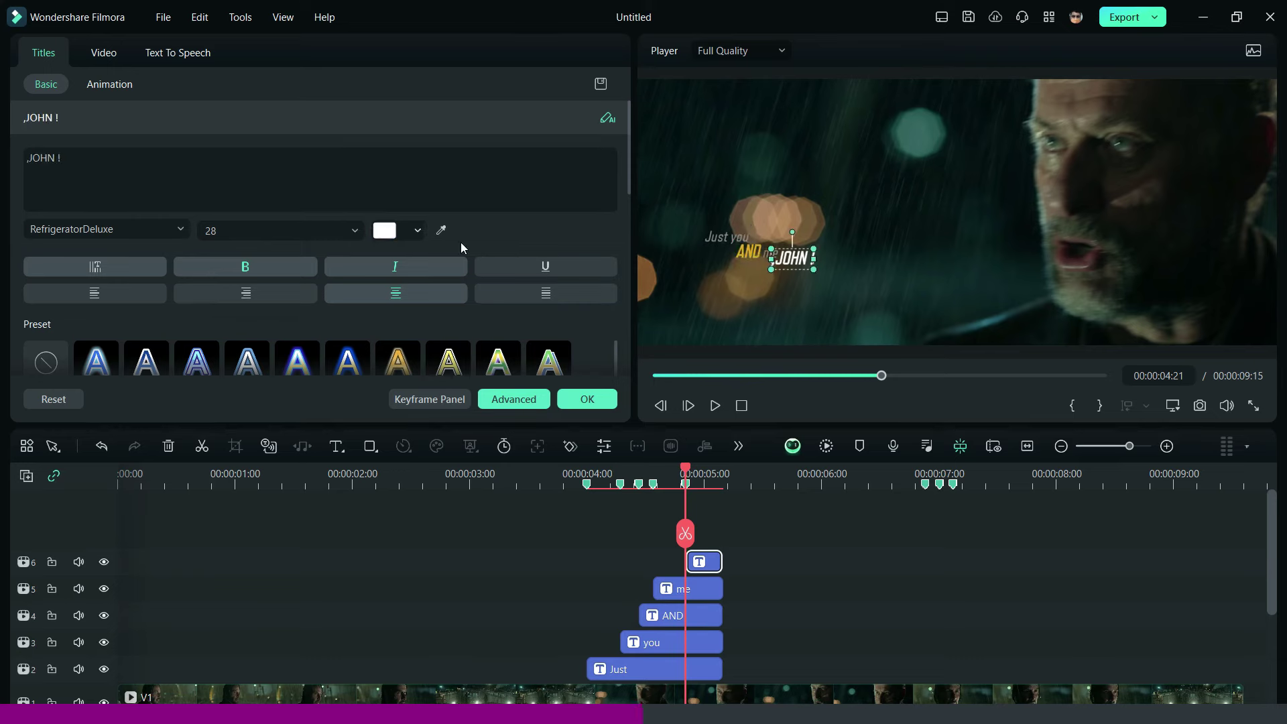
click(421, 230)
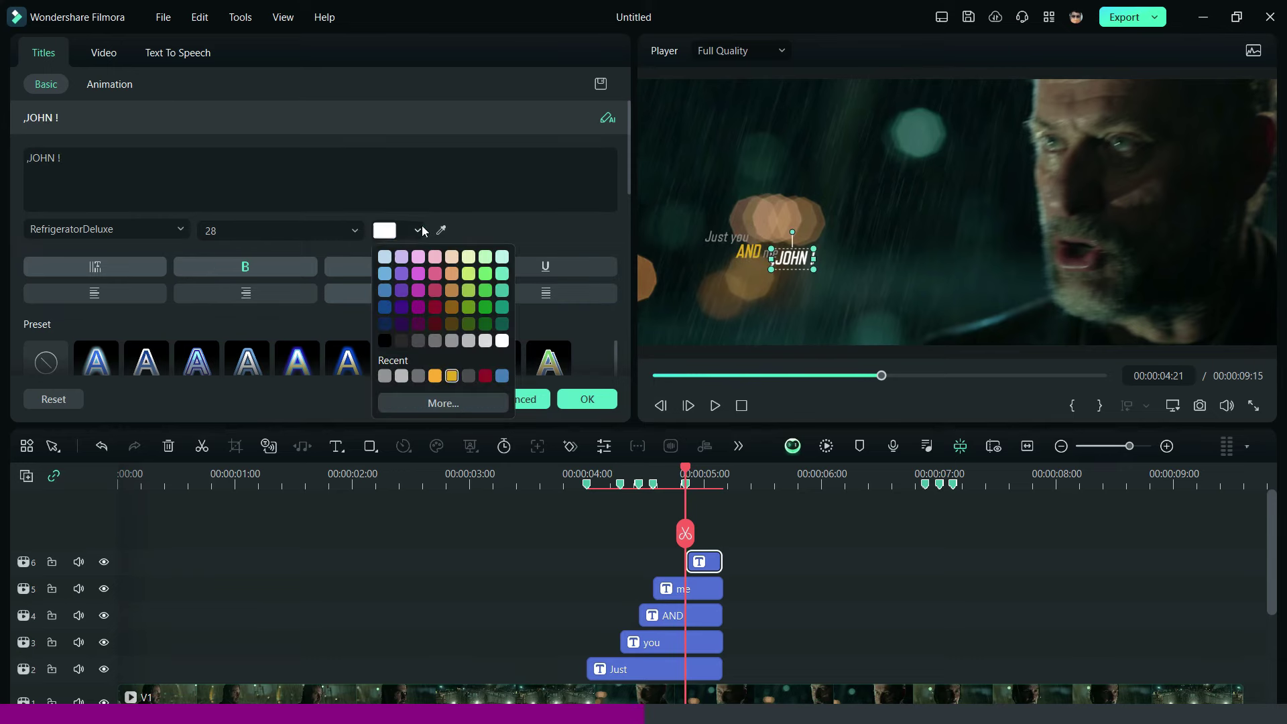
click(453, 377)
drag(766, 539, 689, 662)
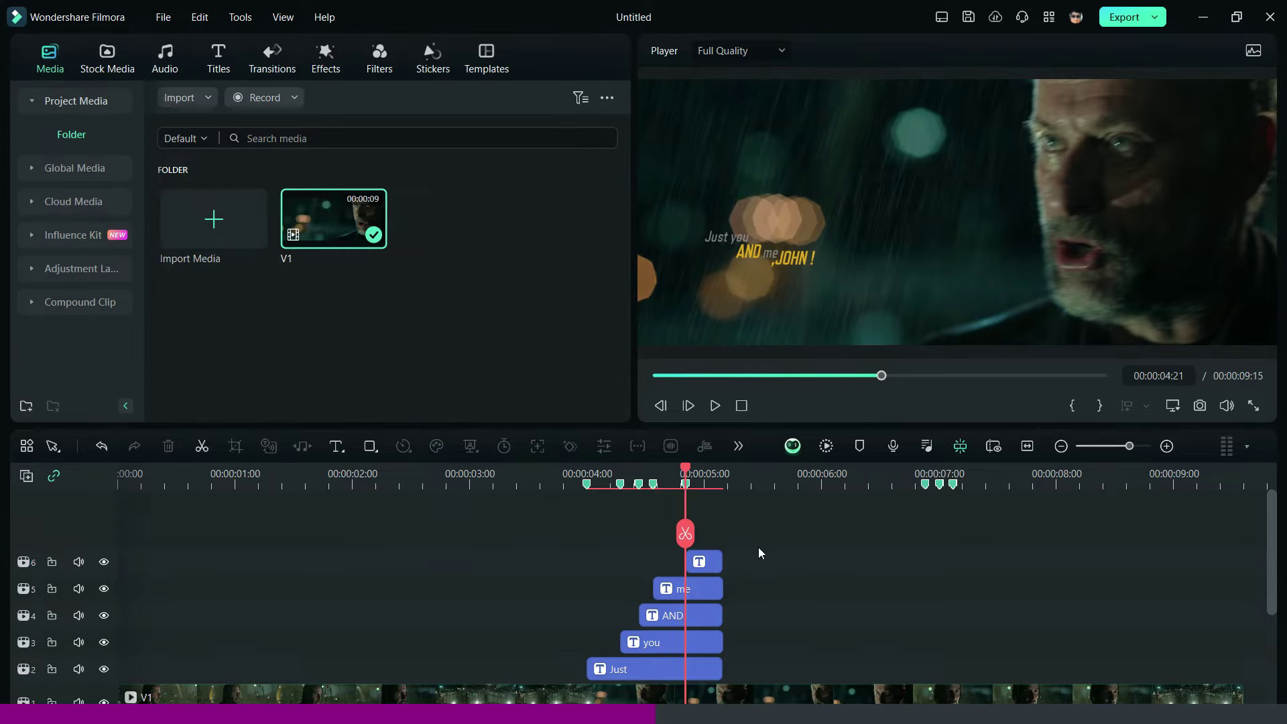
Step: Combine the selected title clips into a compound clip named Subtitle 01
right_click(689, 662)
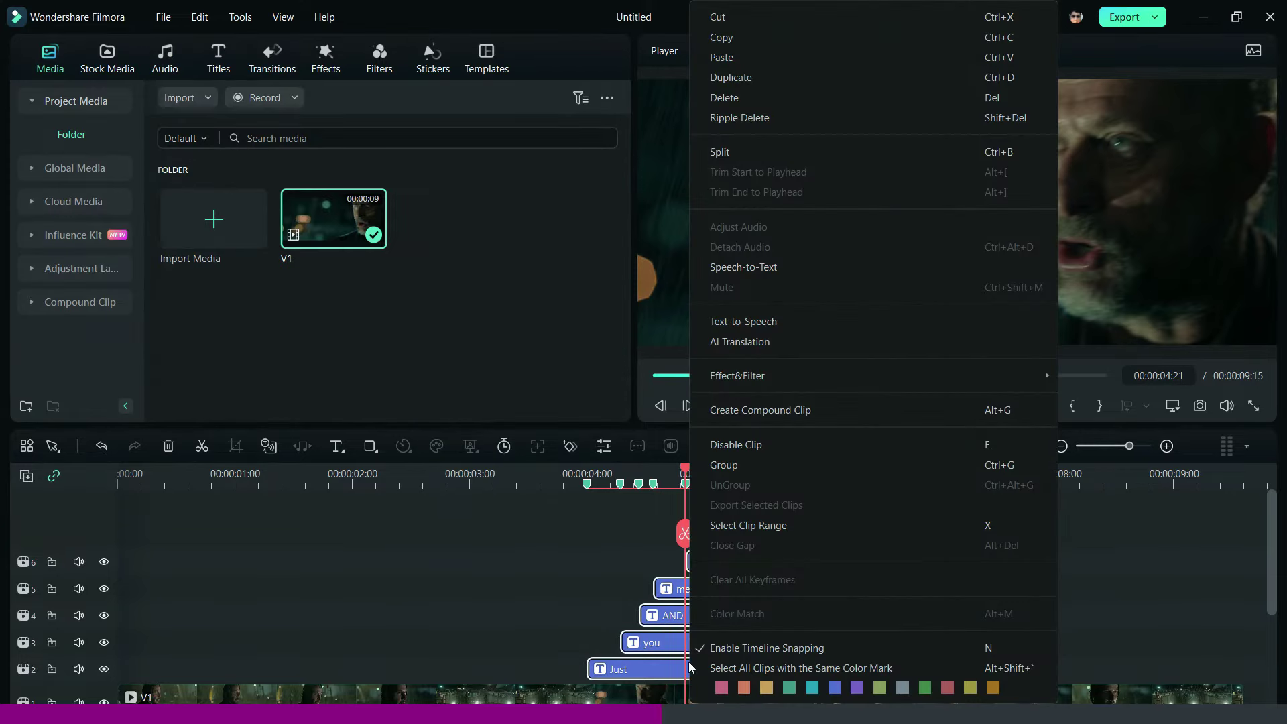
click(761, 409)
text(S)
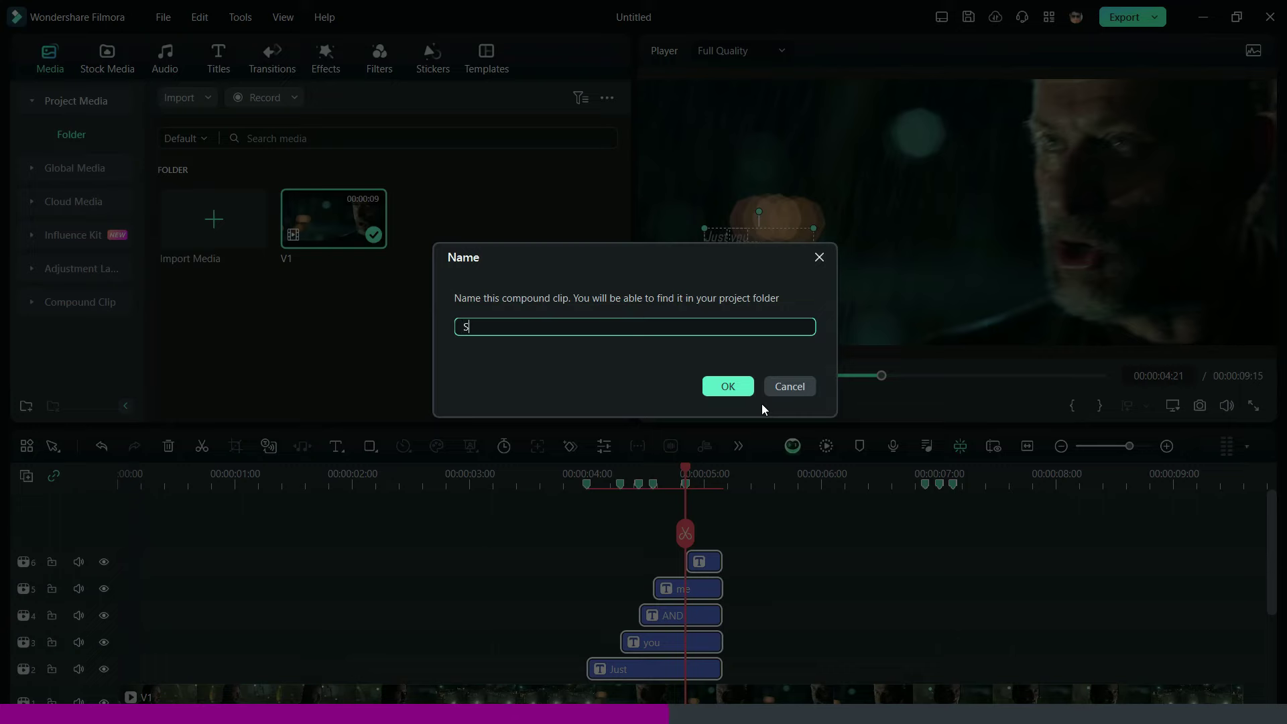
text(01)
click(726, 389)
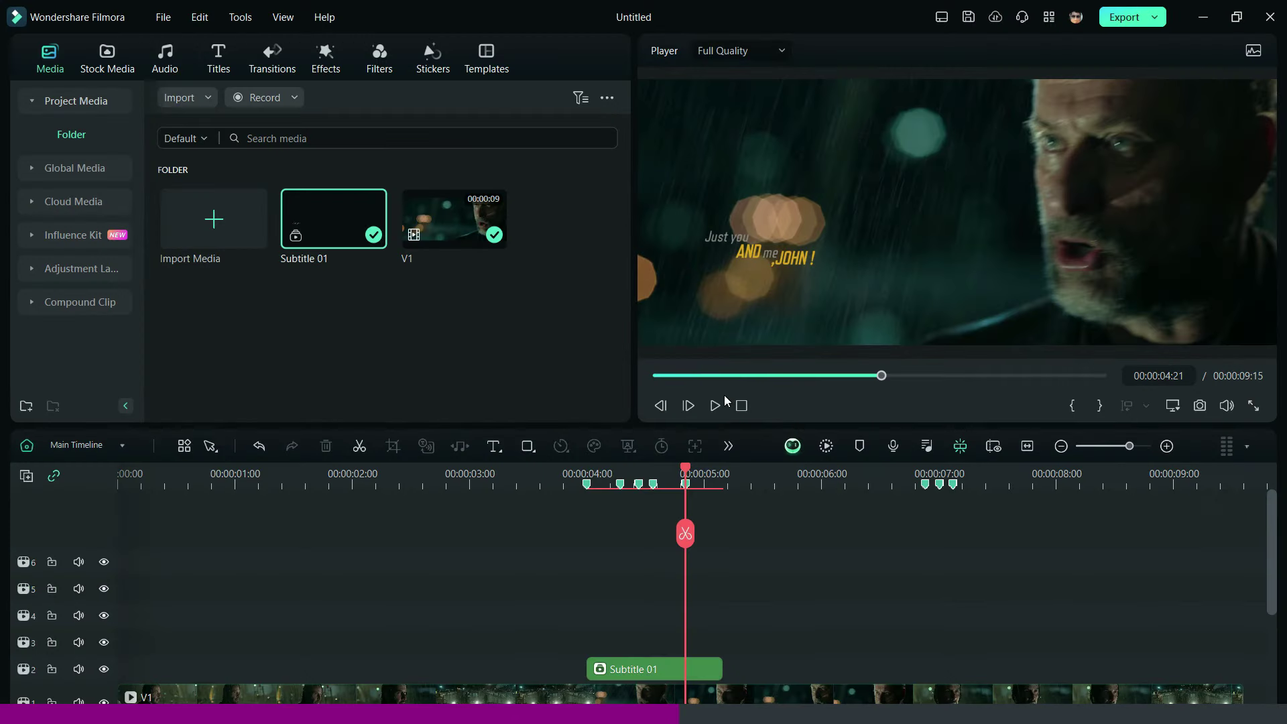
Step: Add a Glow effect inside Subtitle 01, preview it, and return to the main timeline
click(91, 446)
click(98, 505)
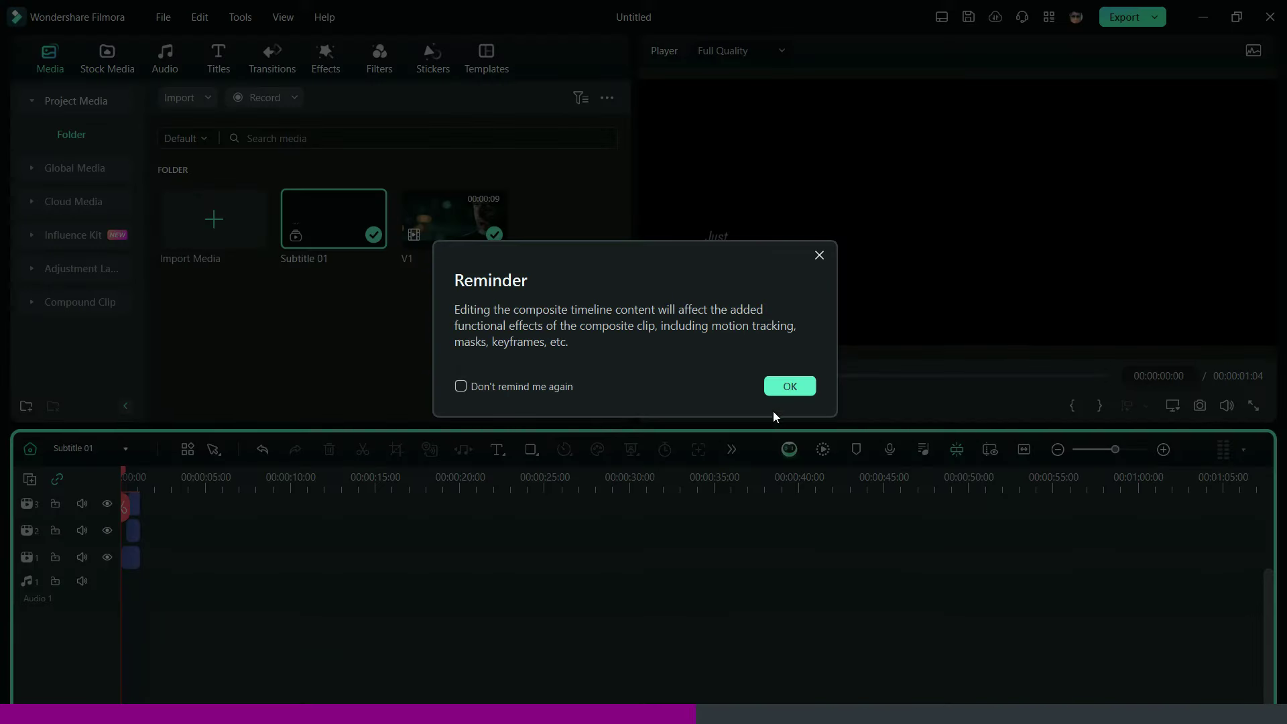
click(796, 394)
click(1029, 454)
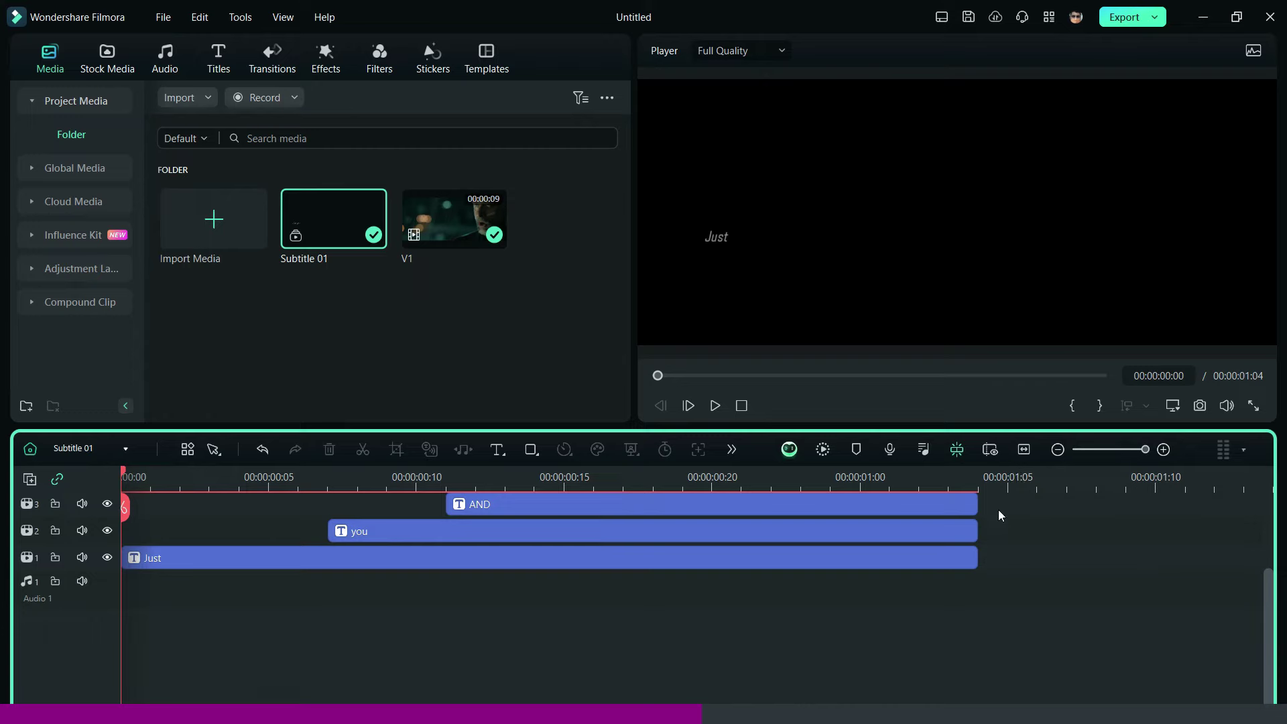
click(317, 70)
drag(212, 168, 57, 540)
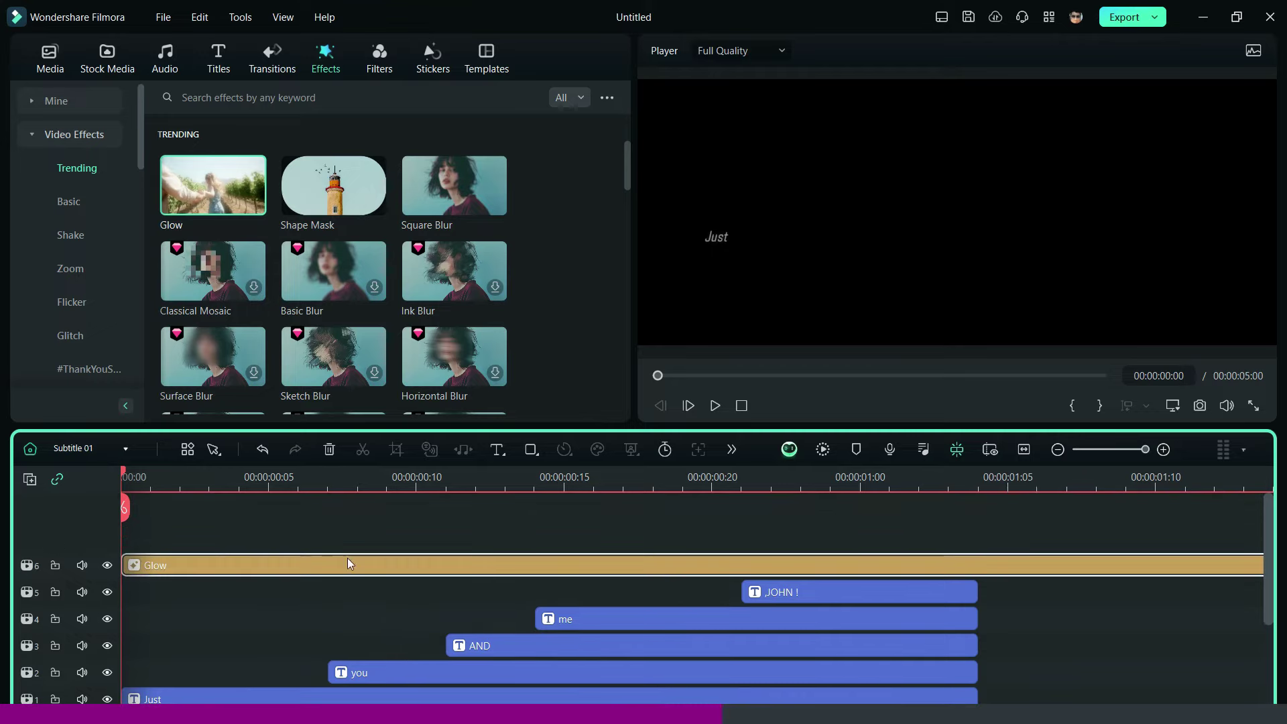
click(681, 492)
key(space)
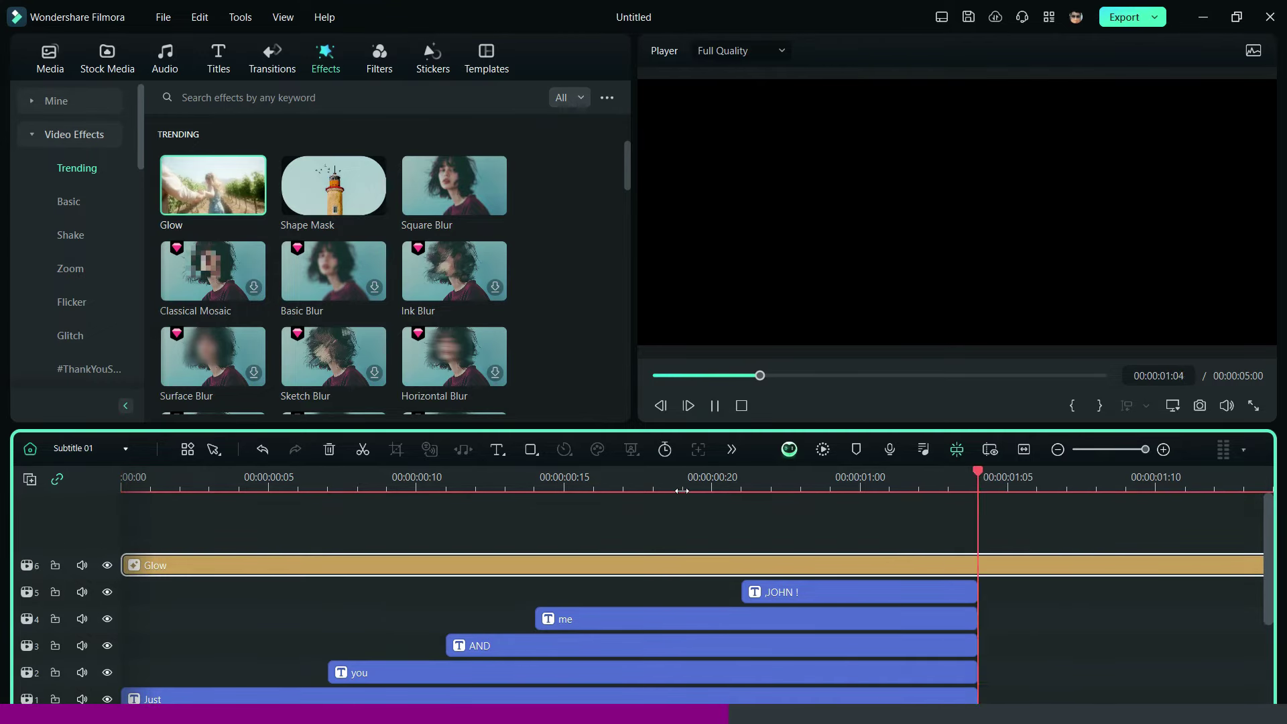
key(space)
click(94, 453)
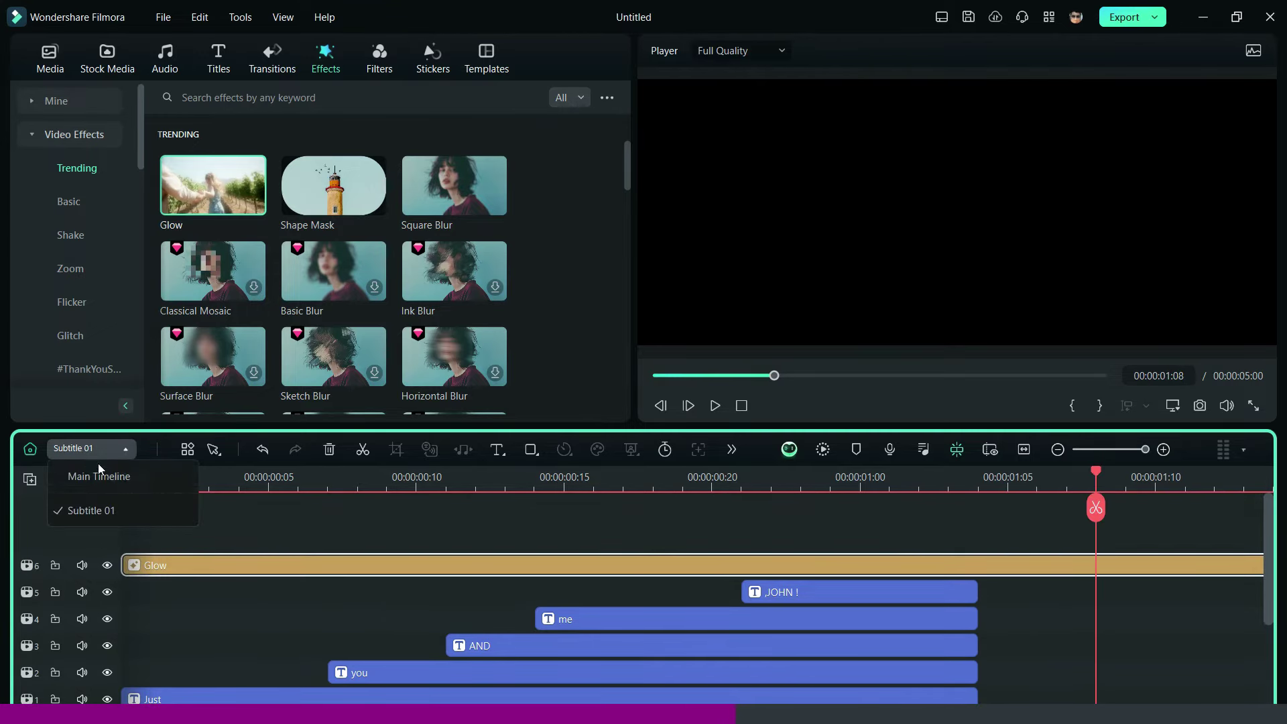
click(101, 472)
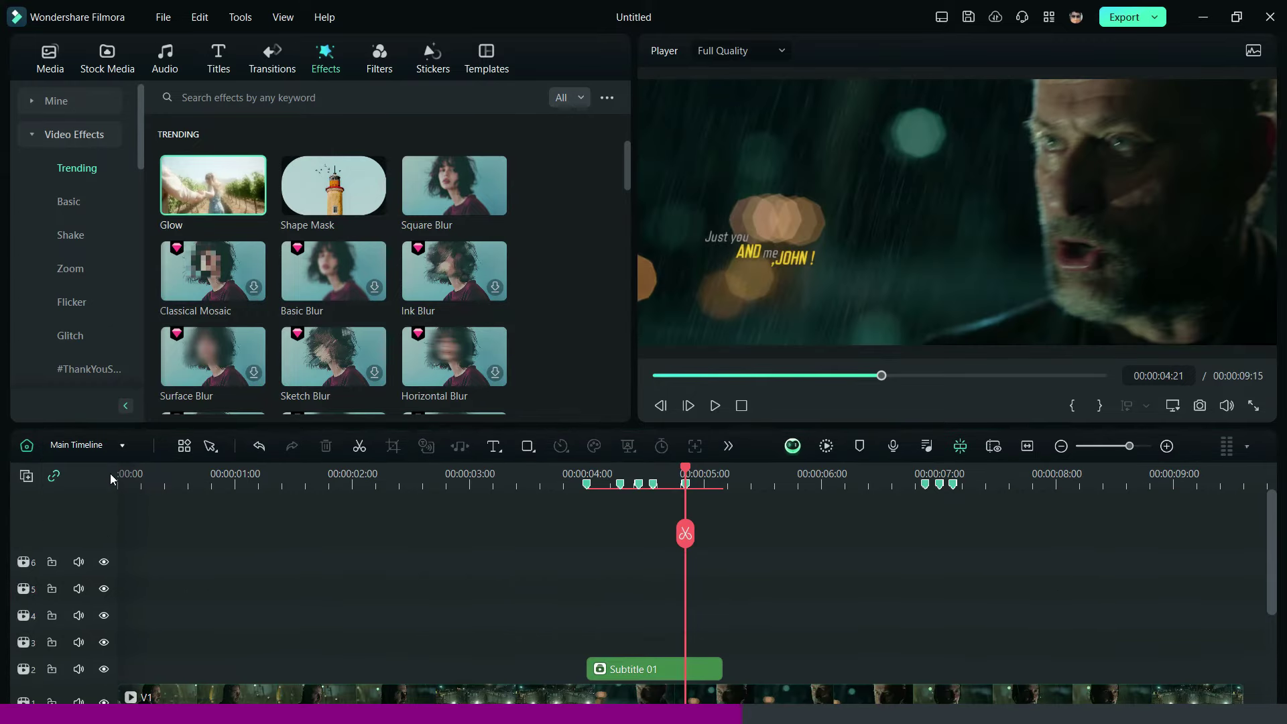
Step: Scale Subtitle 01 to 139.55% at Position X 291, Y 20, then play it back
click(581, 514)
click(637, 669)
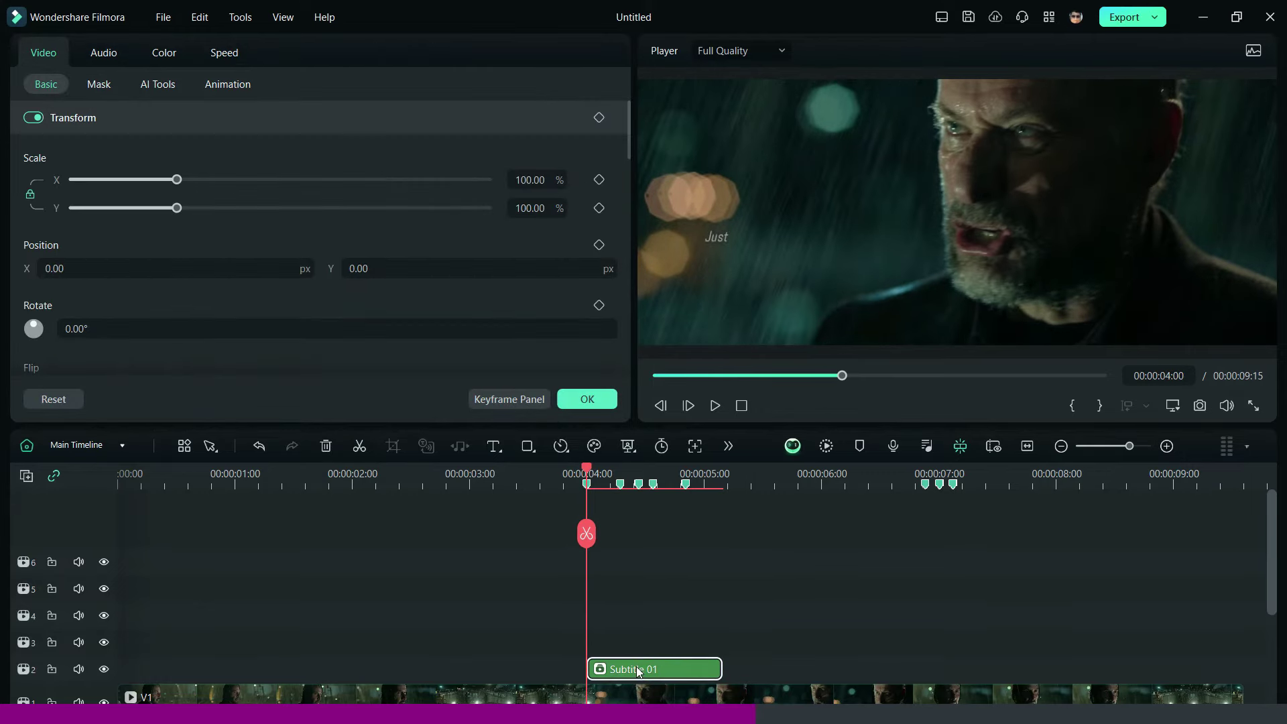
drag(177, 208, 193, 208)
click(167, 269)
text(69)
mouse_move(143, 268)
mouse_down()
mouse_move(431, 290)
mouse_move(460, 356)
mouse_up()
key(space)
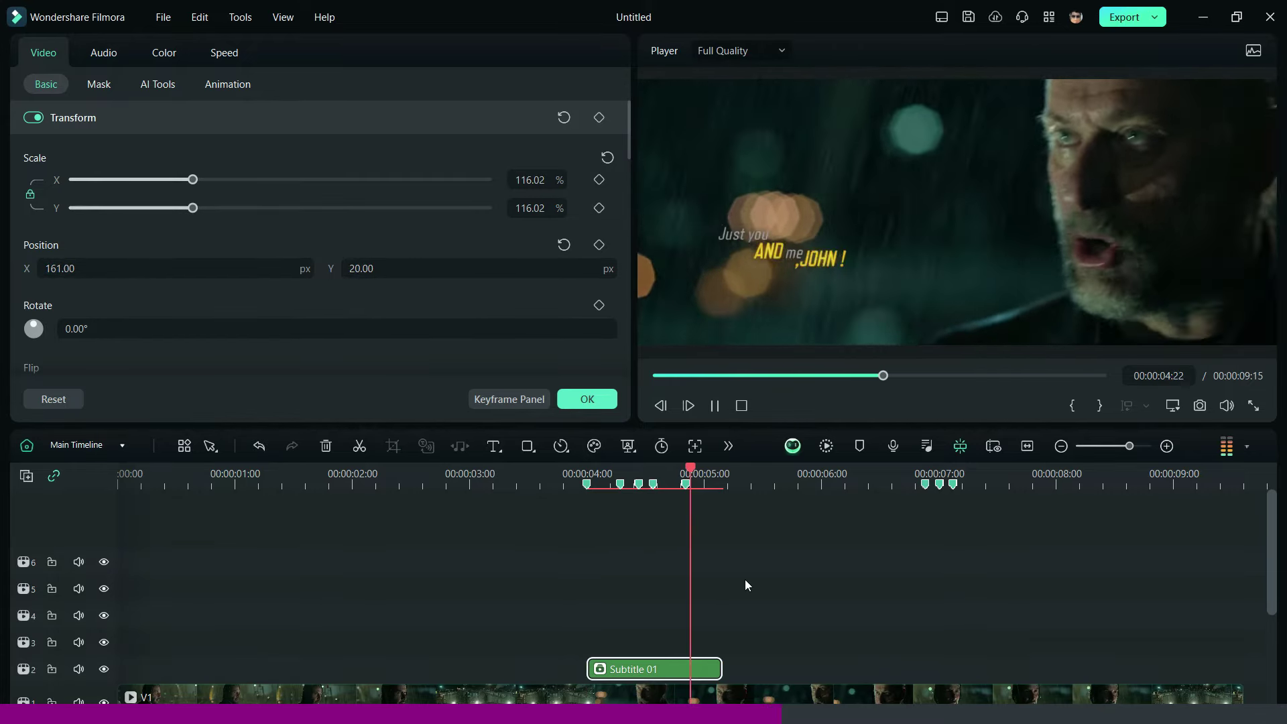
drag(733, 533, 667, 533)
drag(193, 208, 218, 210)
drag(174, 269, 171, 303)
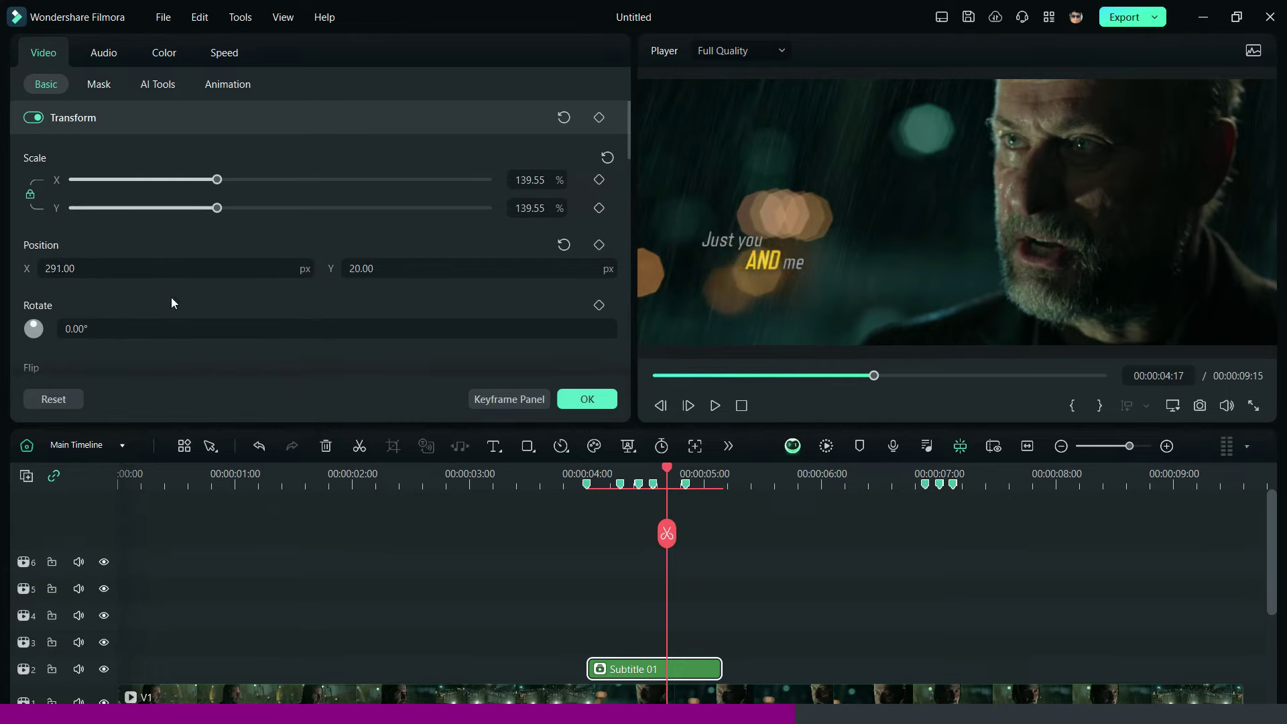
click(577, 469)
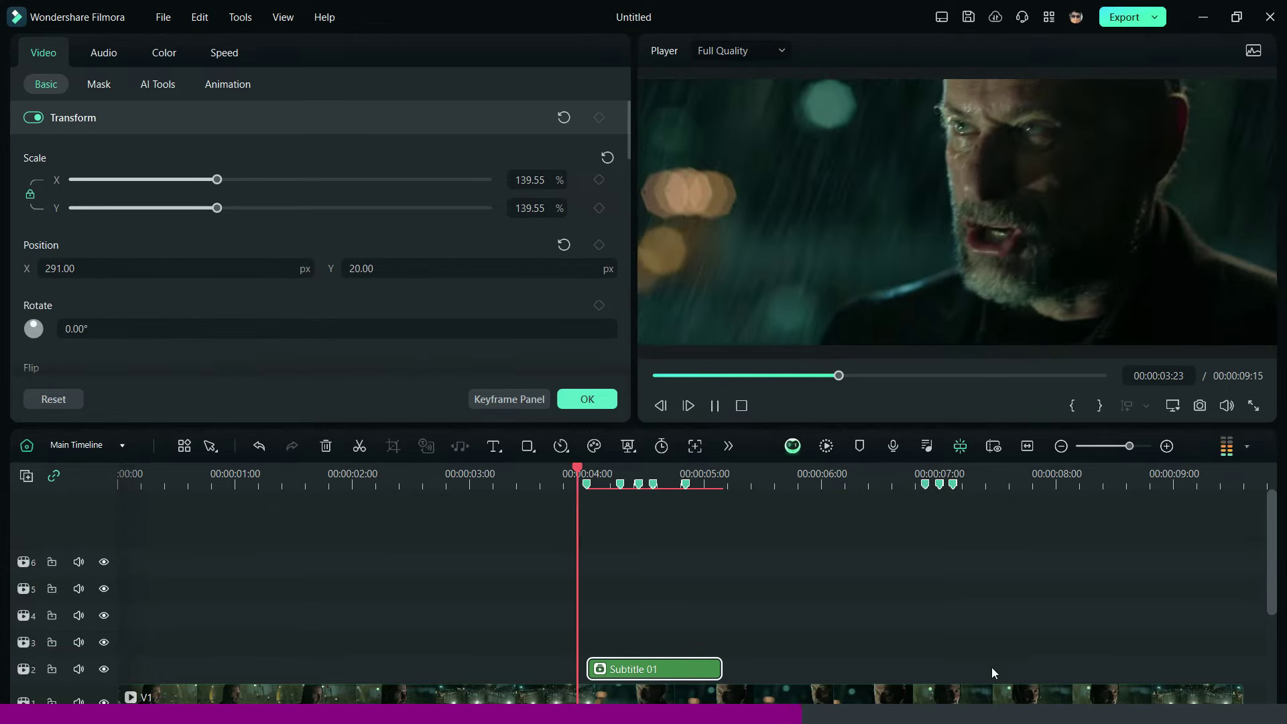
key(space)
key(space)
scroll(991, 667, down, 2)
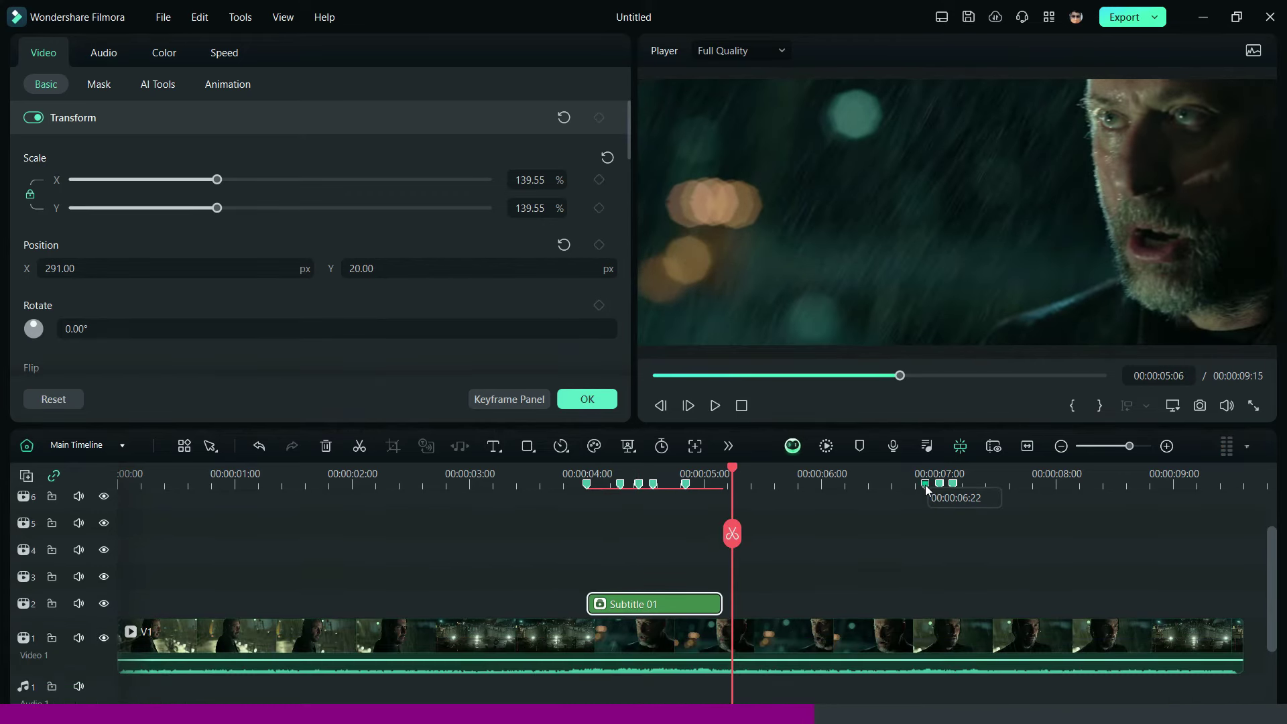
Step: Trim the Text Here title to end at 07:11 and change it to 'you' in RefrigeratorDeluxe font
click(927, 487)
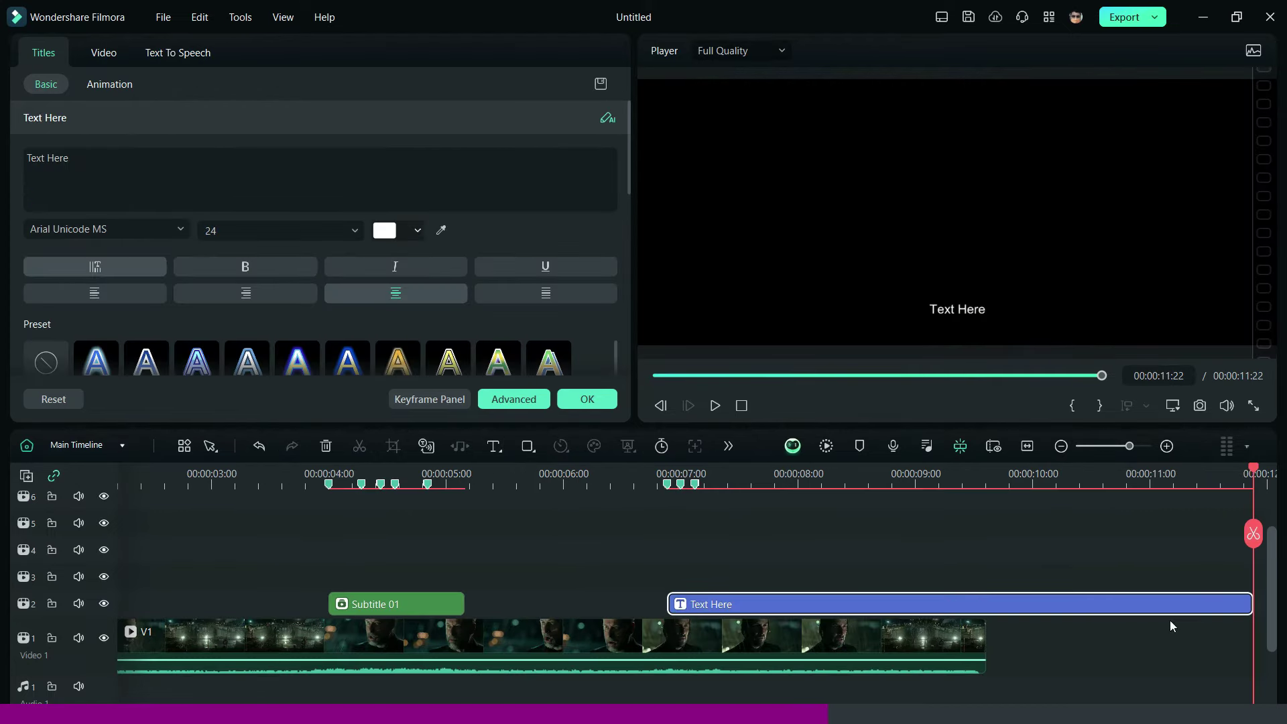
drag(1250, 607, 726, 582)
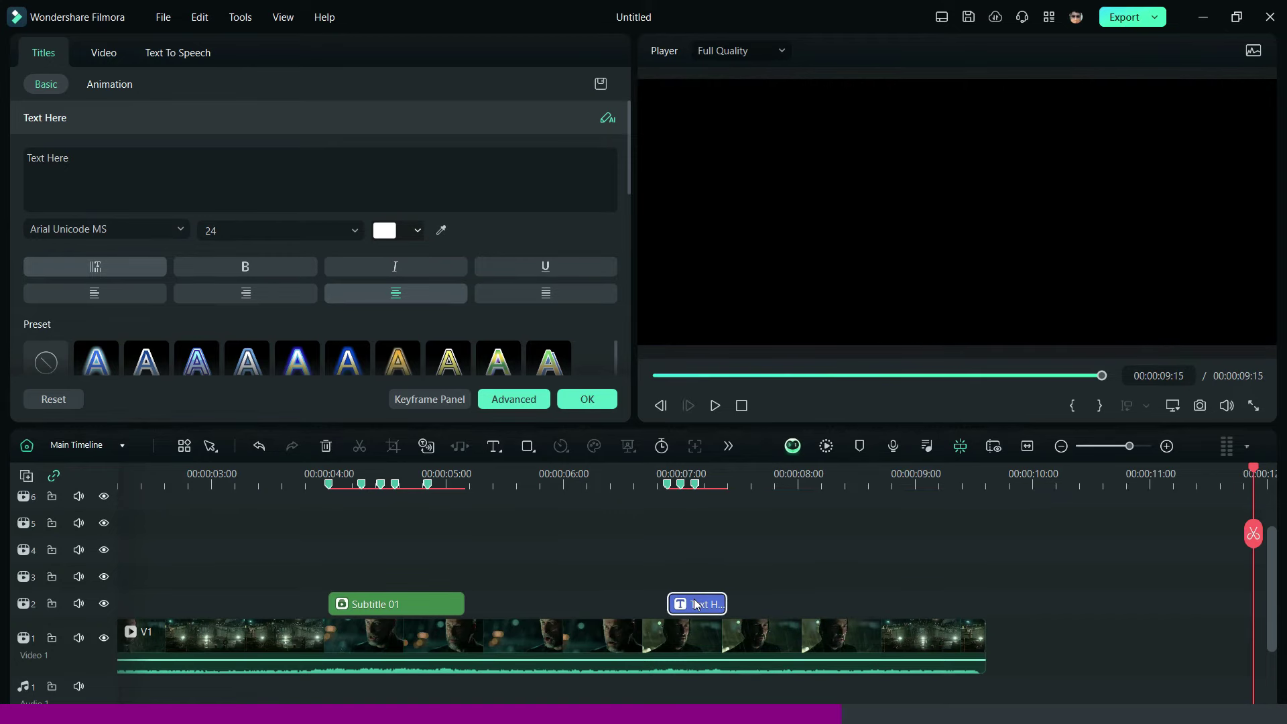
drag(71, 158, 22, 156)
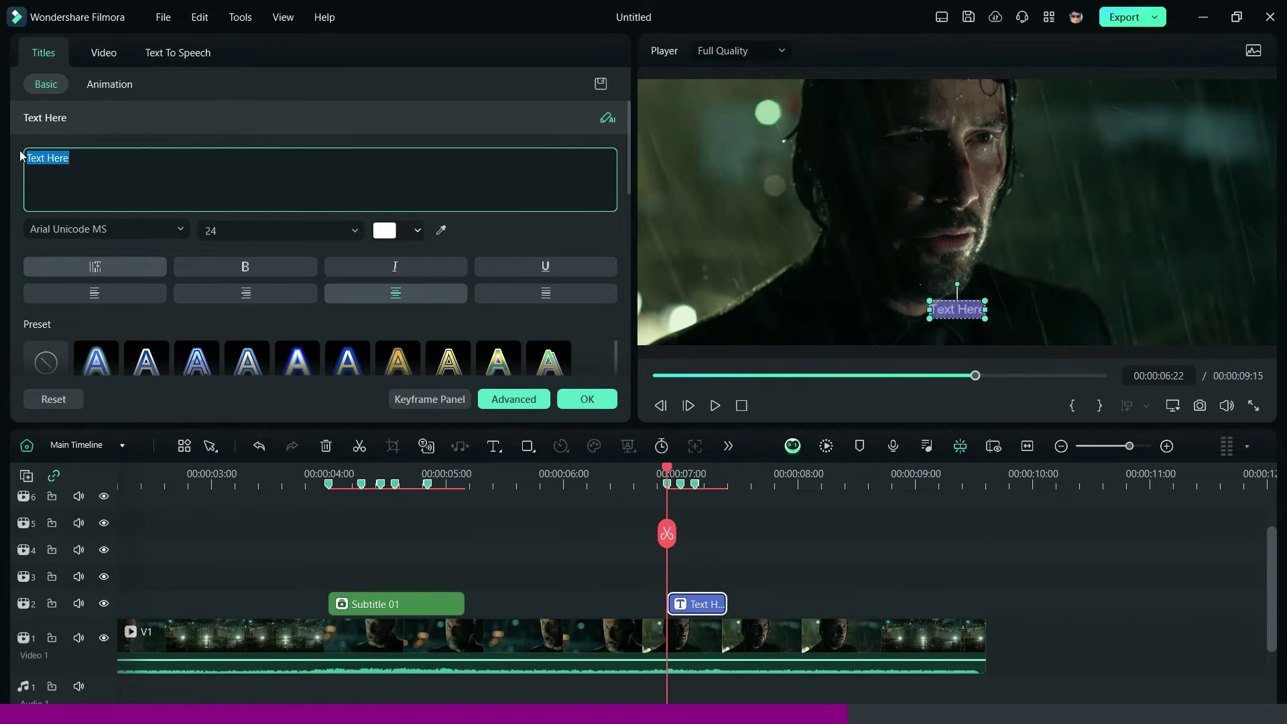
text(you)
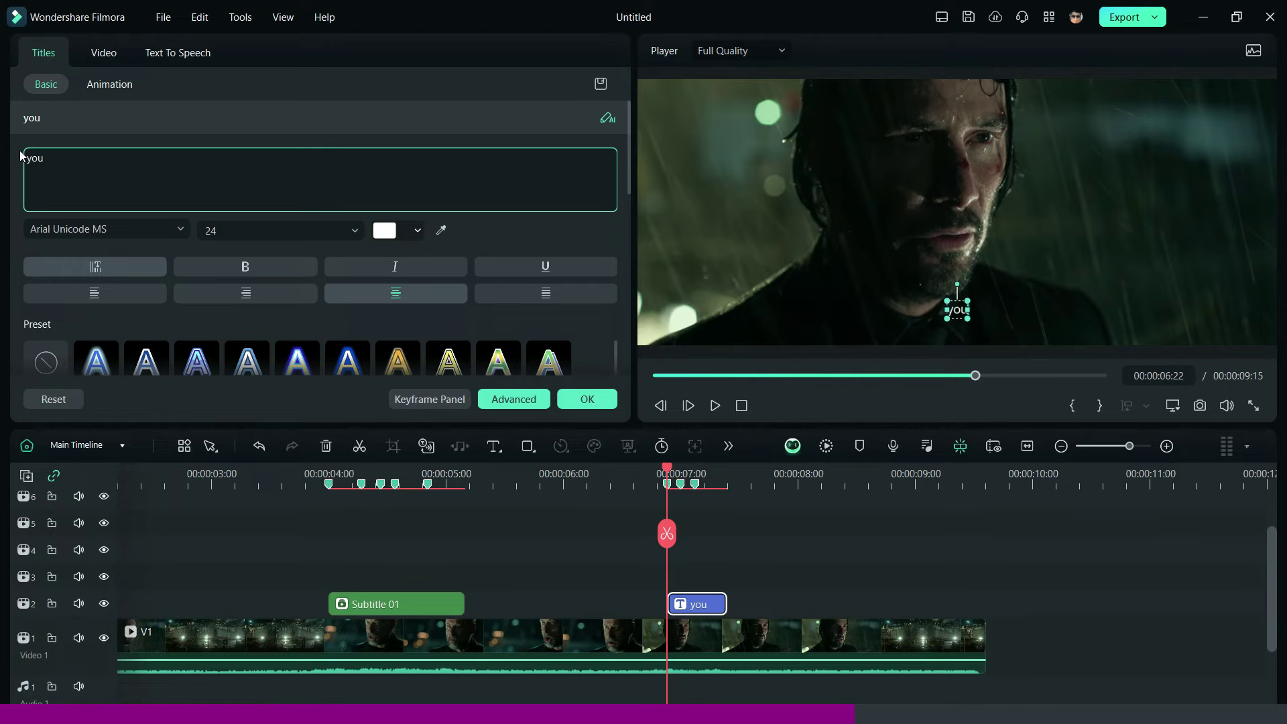
click(86, 228)
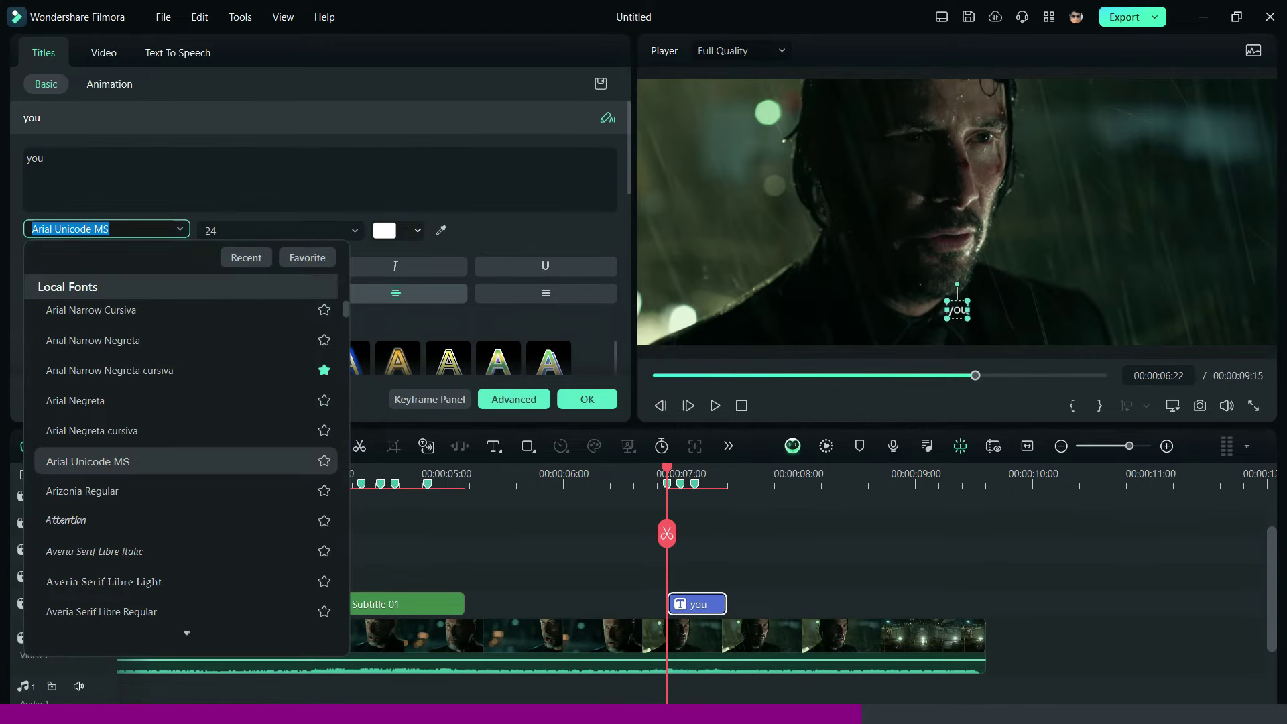
text(refr)
click(105, 289)
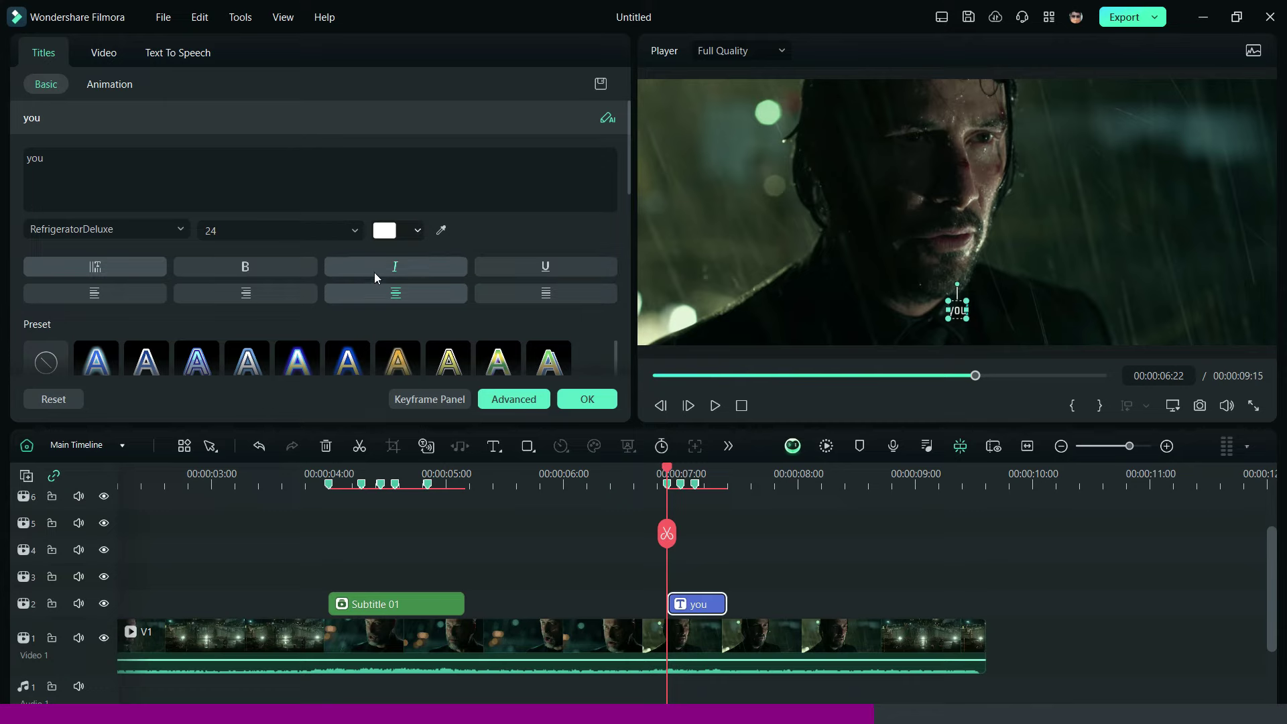
Step: Position the 'you' title at X 284, Y 13.33 beside the actor's face
scroll(18, 248, down, 4)
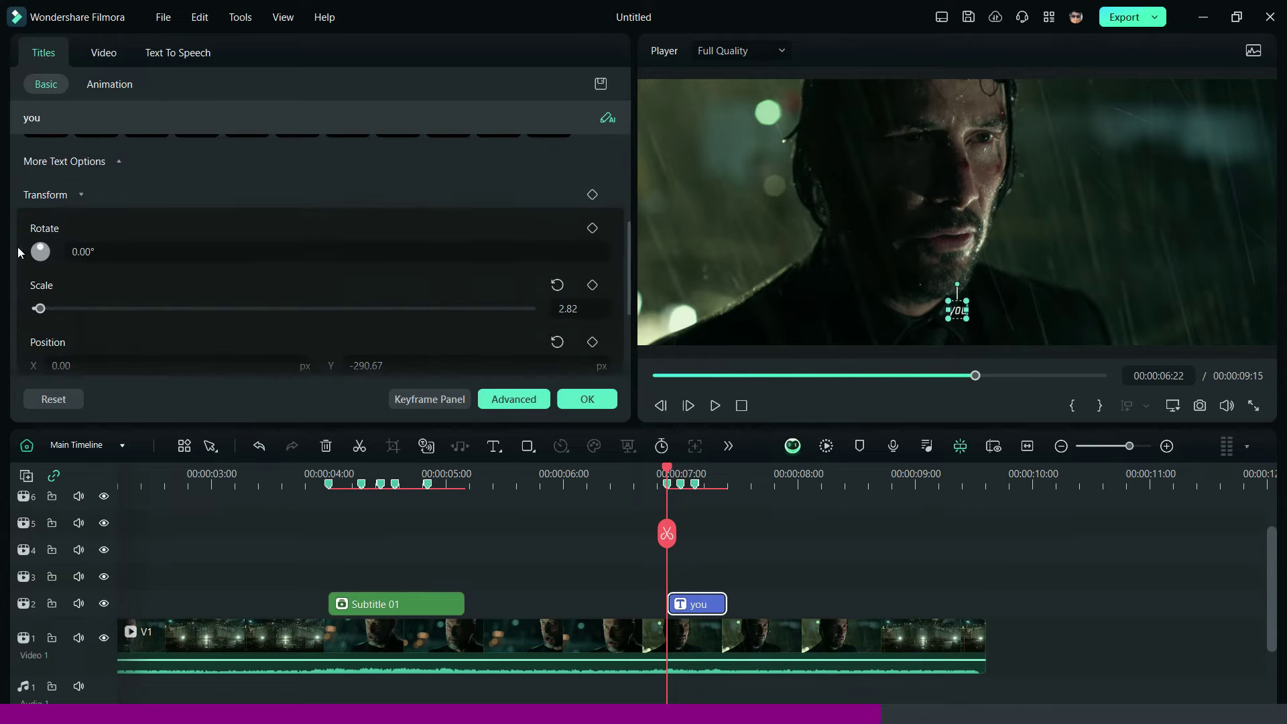
drag(67, 315, 101, 315)
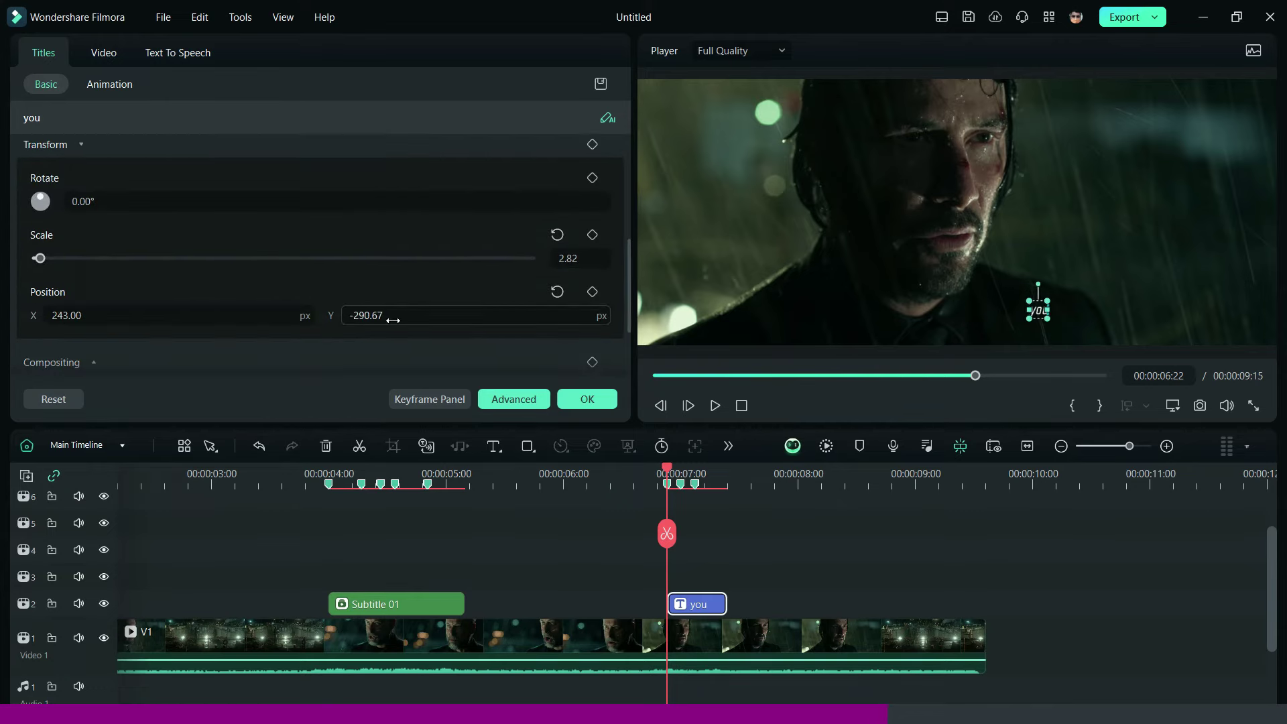
drag(376, 315, 446, 320)
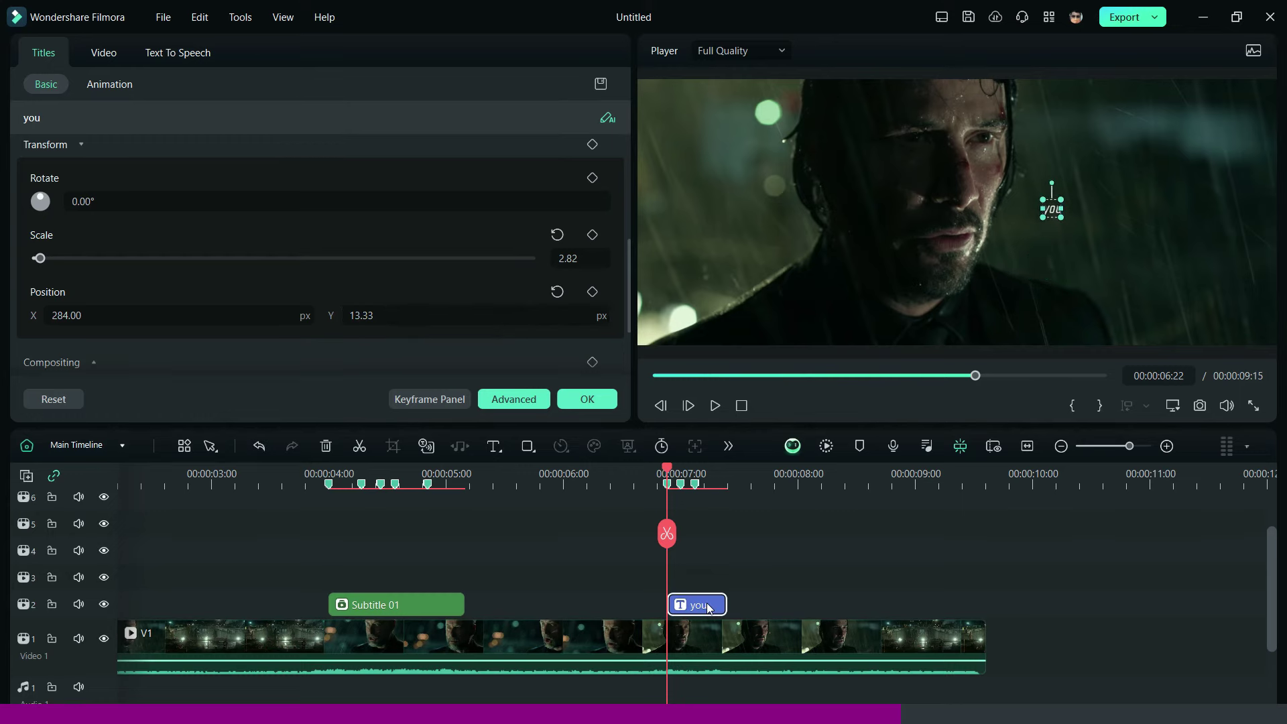
Step: Copy the 'you' clip onto track 3 at 07:00 and trim the copy to end at 07:09
right_click(709, 609)
click(770, 64)
click(1167, 446)
click(1167, 446)
click(1015, 530)
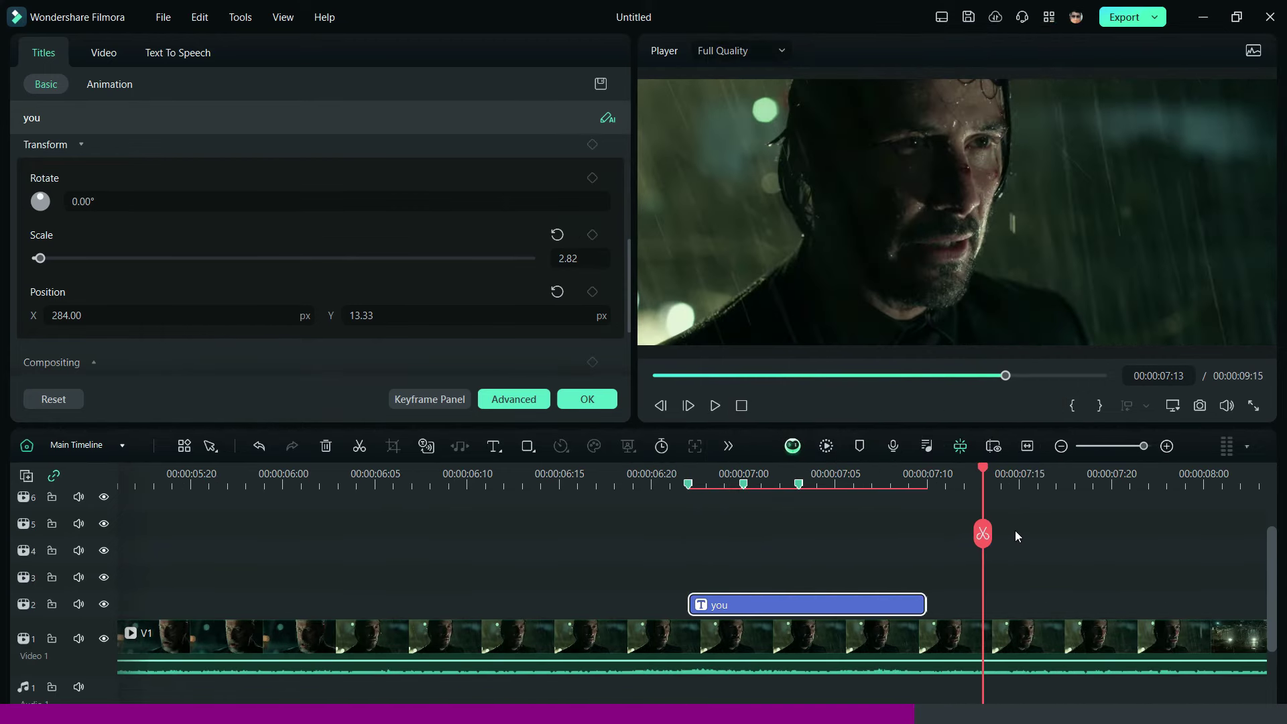
key(ctrl+v)
mouse_move(999, 604)
mouse_down()
mouse_move(861, 570)
mouse_move(774, 578)
mouse_up()
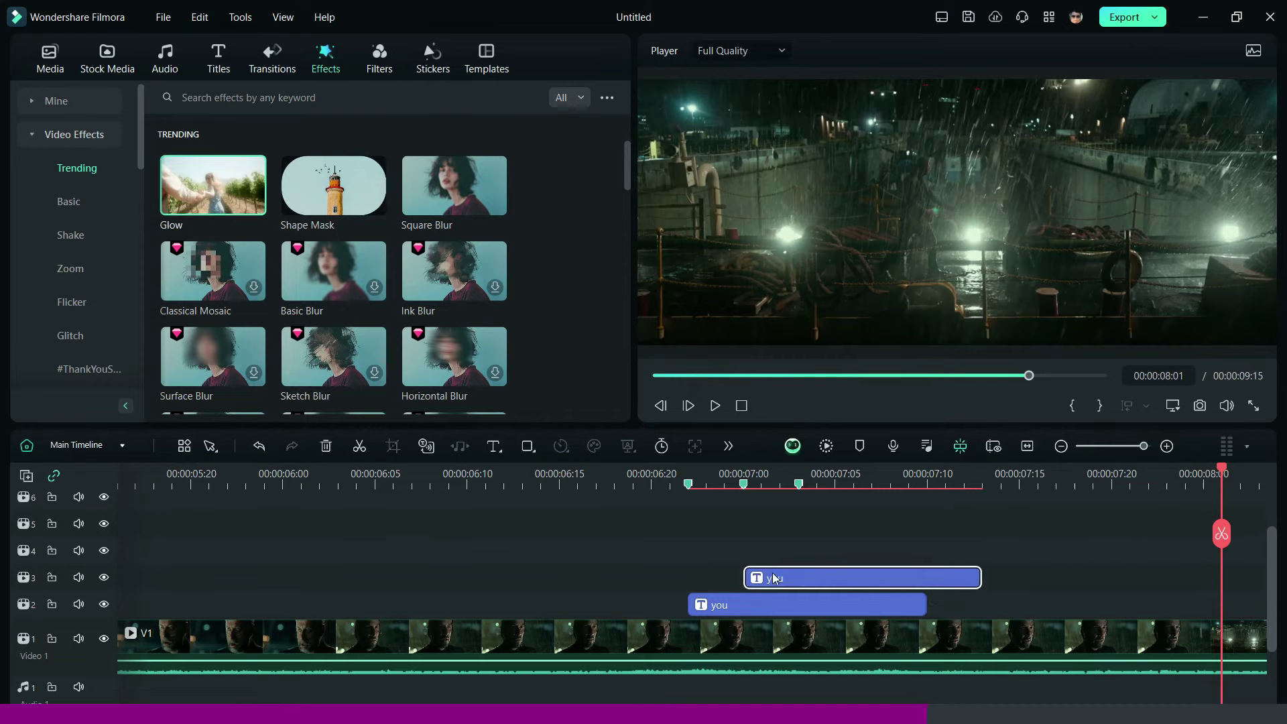
drag(975, 581, 908, 583)
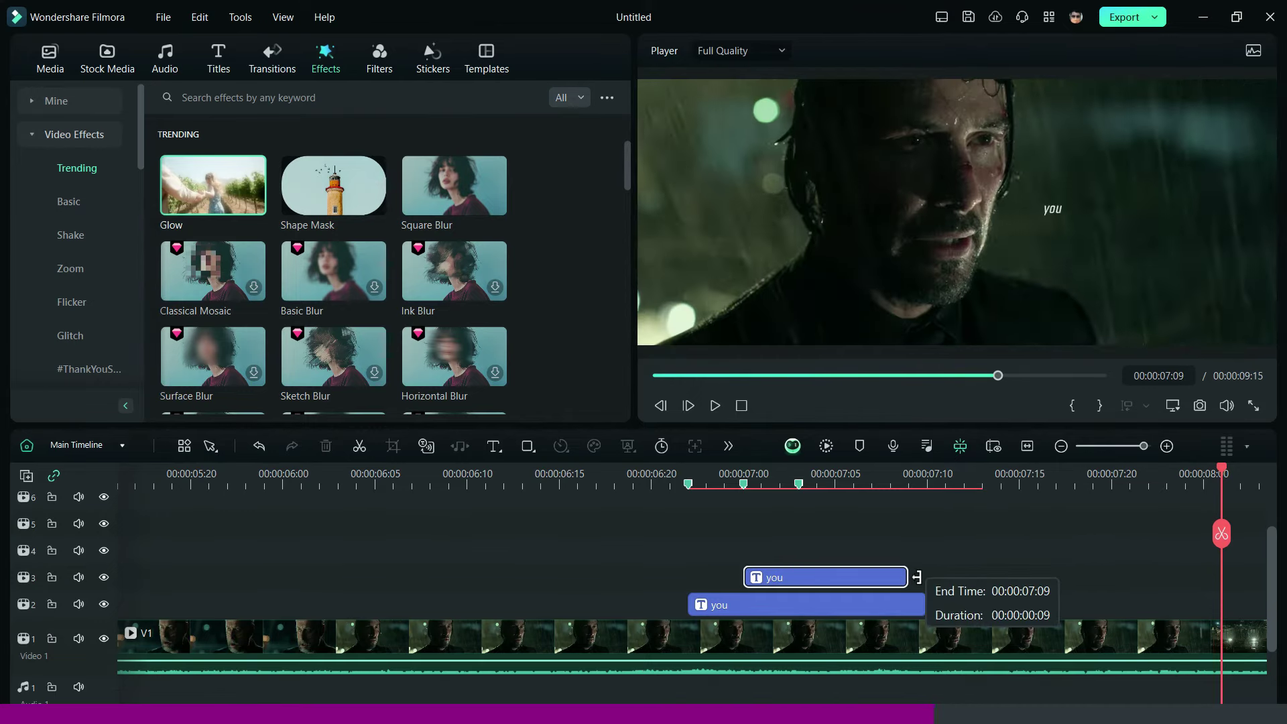
Step: Change the copied title's text to 'AND' at font size 28
double_click(908, 583)
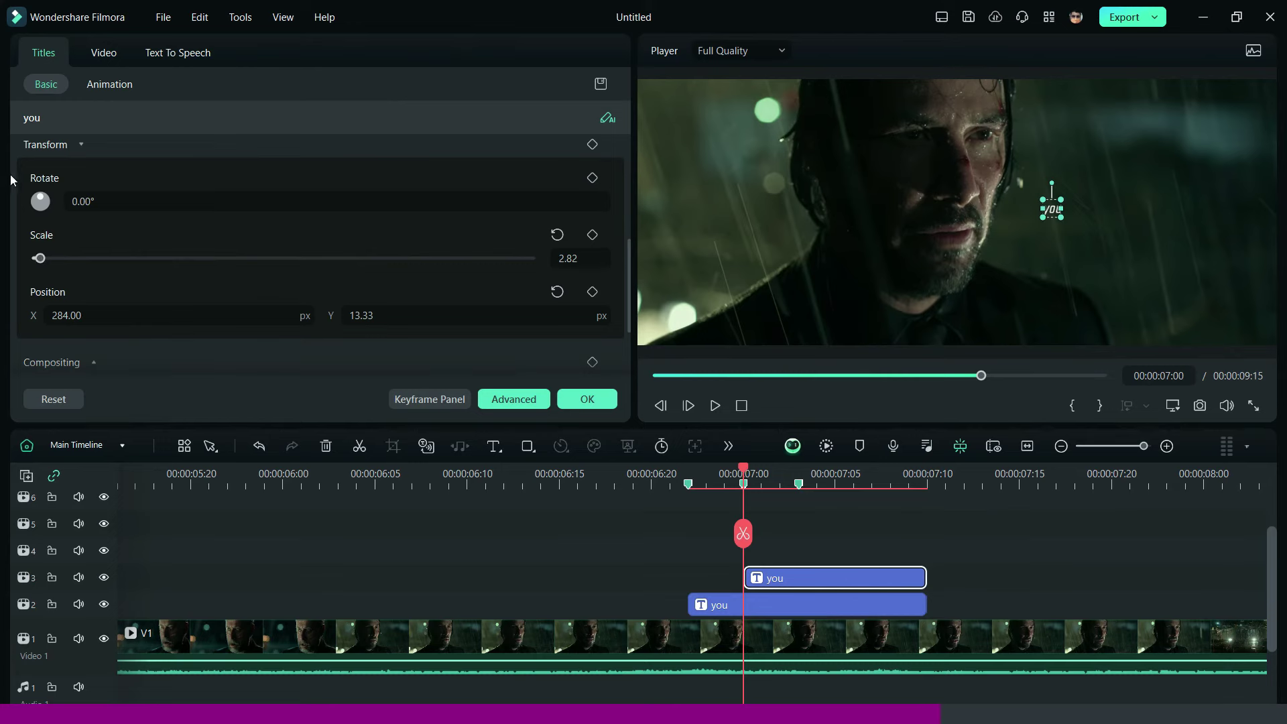
scroll(14, 178, up, 3)
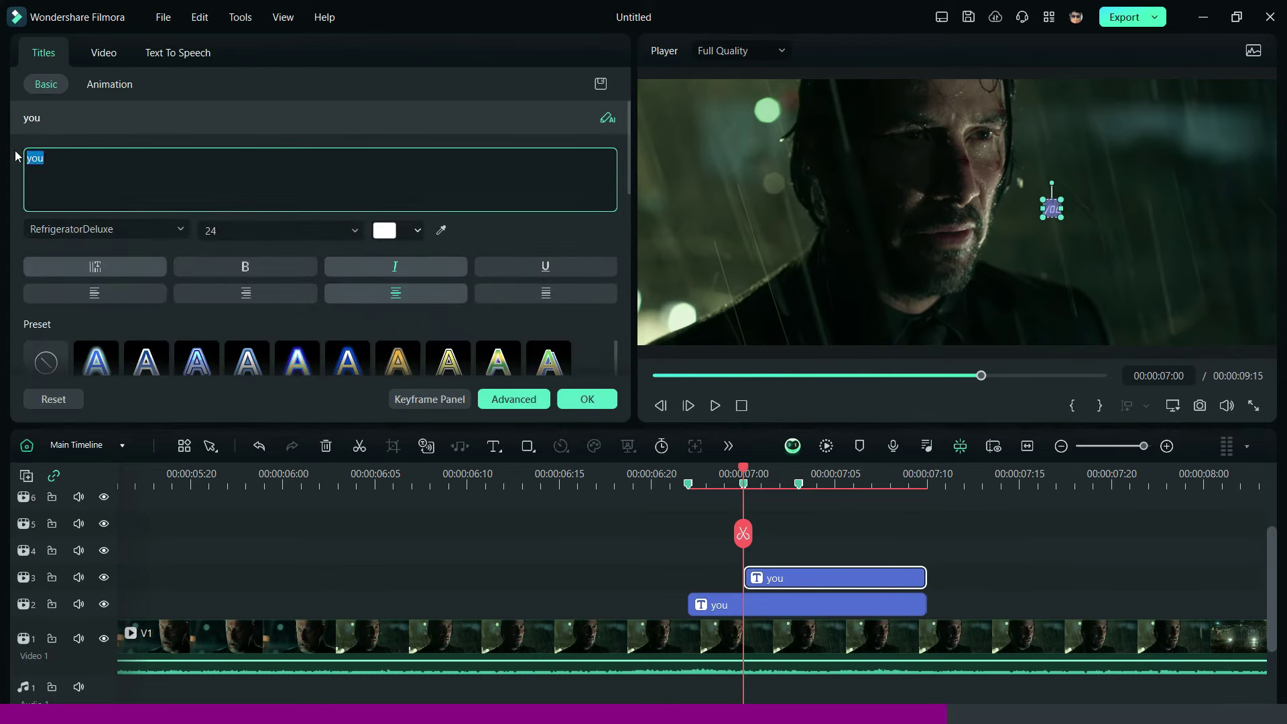
key(Caps_Lock)
text(AND)
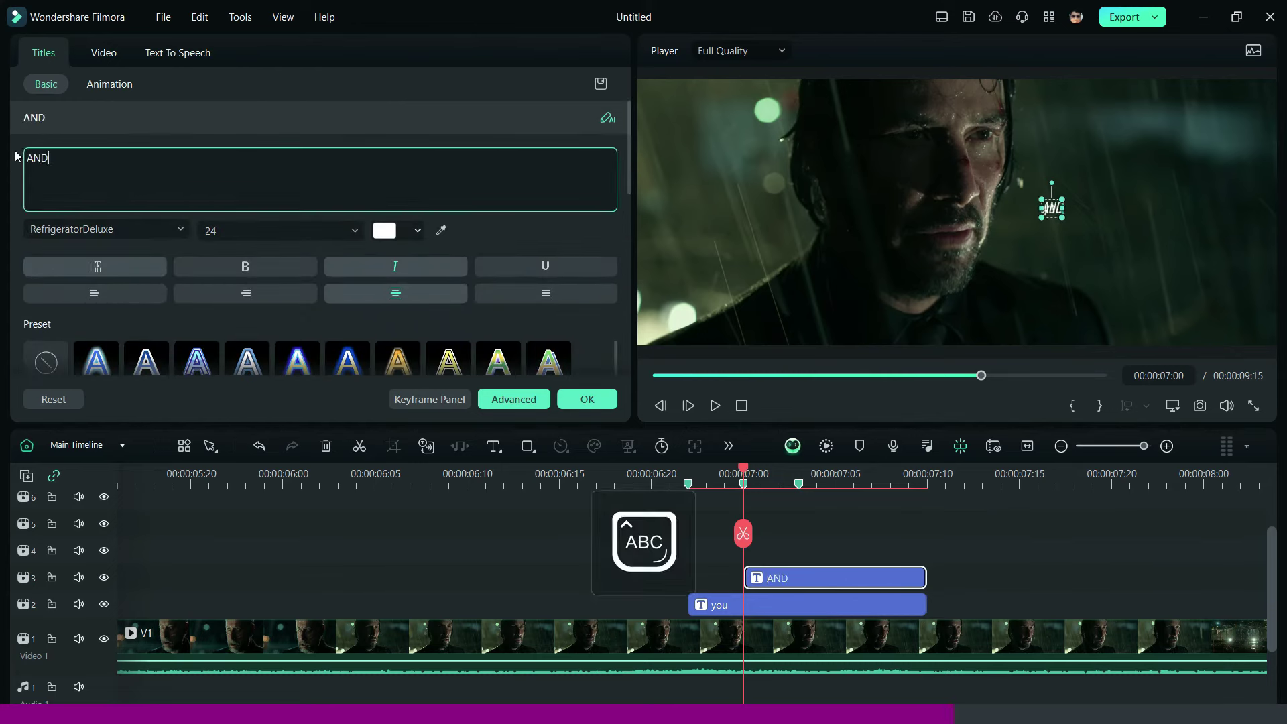
double_click(327, 231)
text(28)
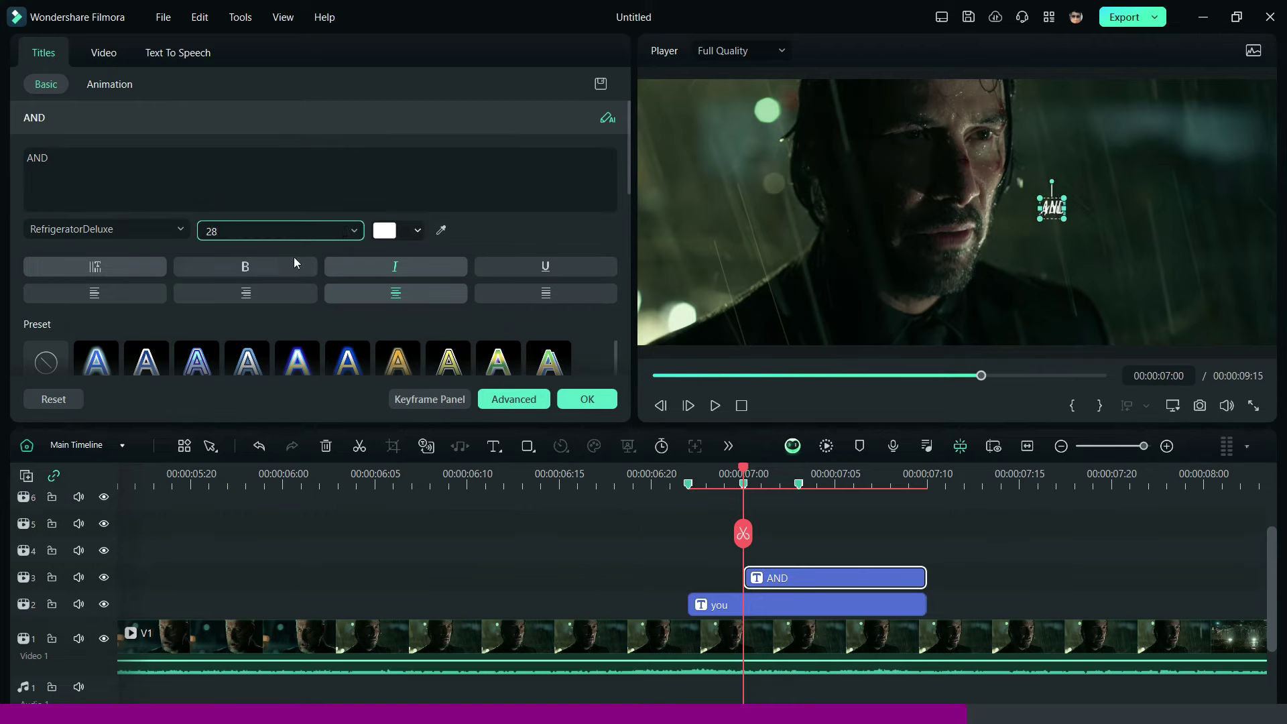
Step: Position the AND title at X 319, Y -31.67, just below 'you'
scroll(35, 241, down, 3)
scroll(15, 240, down, 2)
triple_click(67, 316)
text(310)
triple_click(376, 315)
text(-34.67)
key(Up)
key(Up)
key(Up)
key(Up)
key(Up)
key(Up)
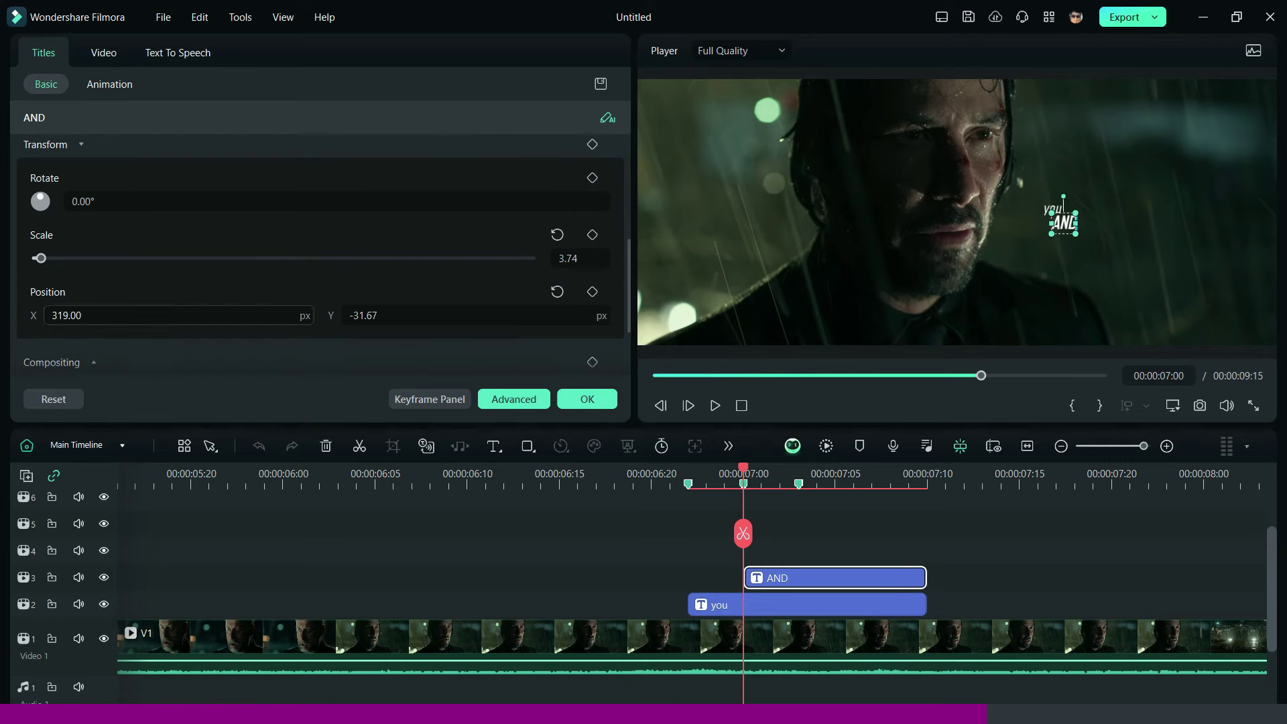
Step: Paste another copy of the 'you' clip onto track 4, trimmed to end with the others
right_click(823, 606)
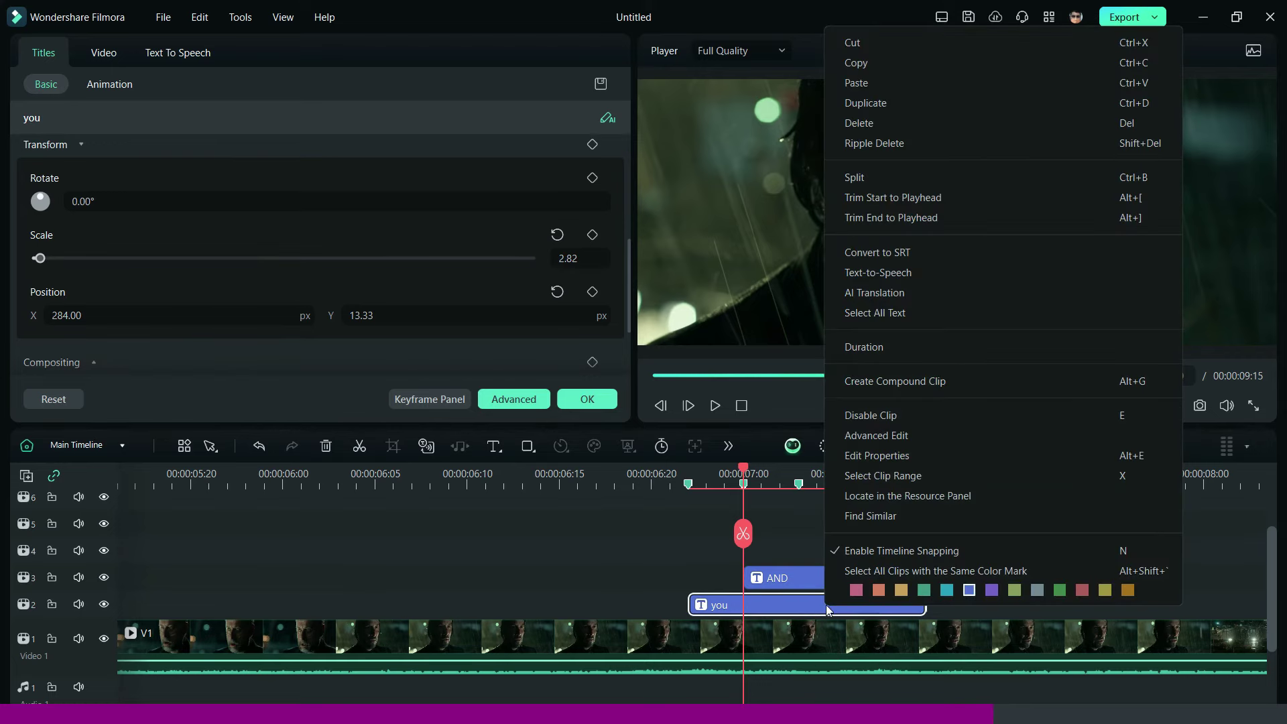
click(889, 67)
click(946, 513)
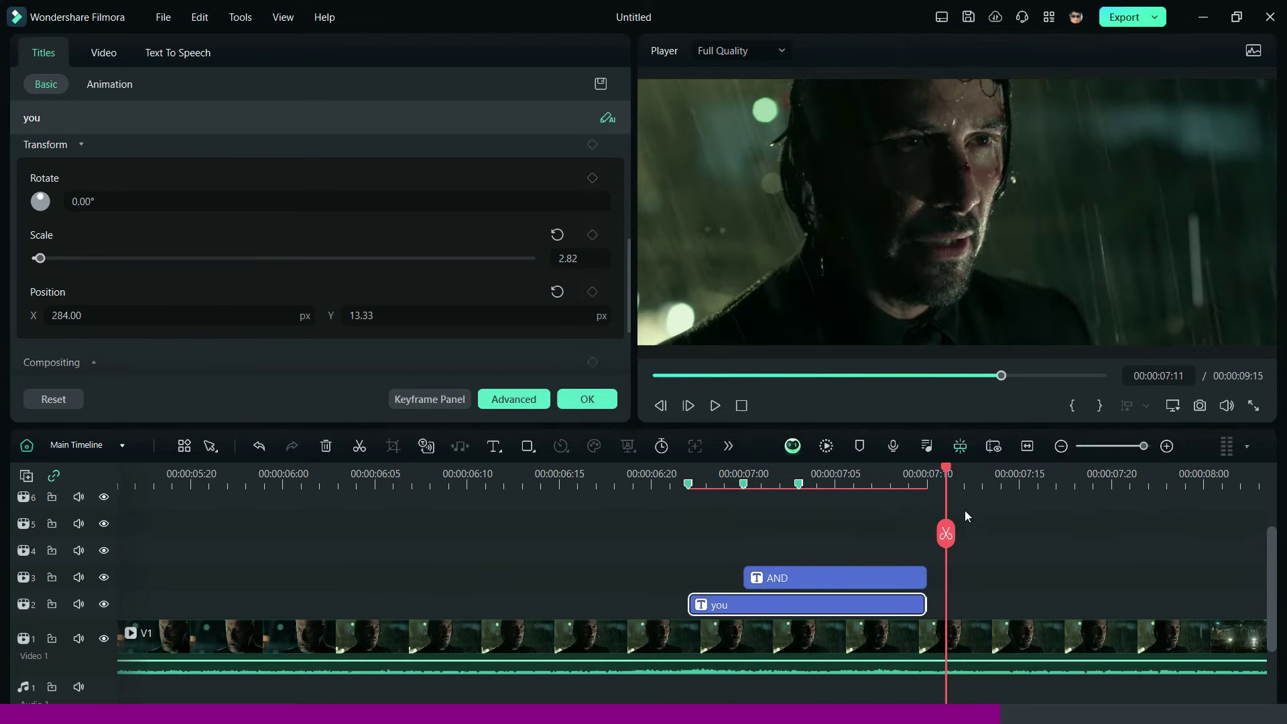
key(ctrl+v)
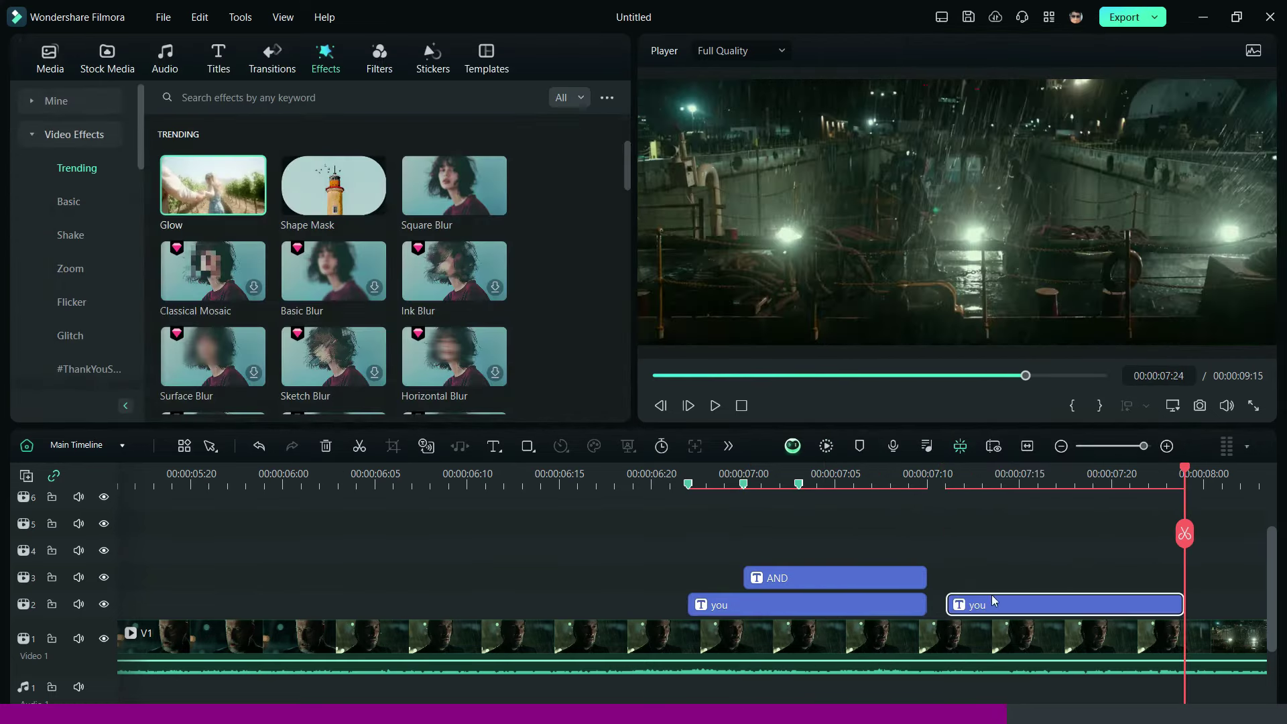
drag(992, 594, 838, 537)
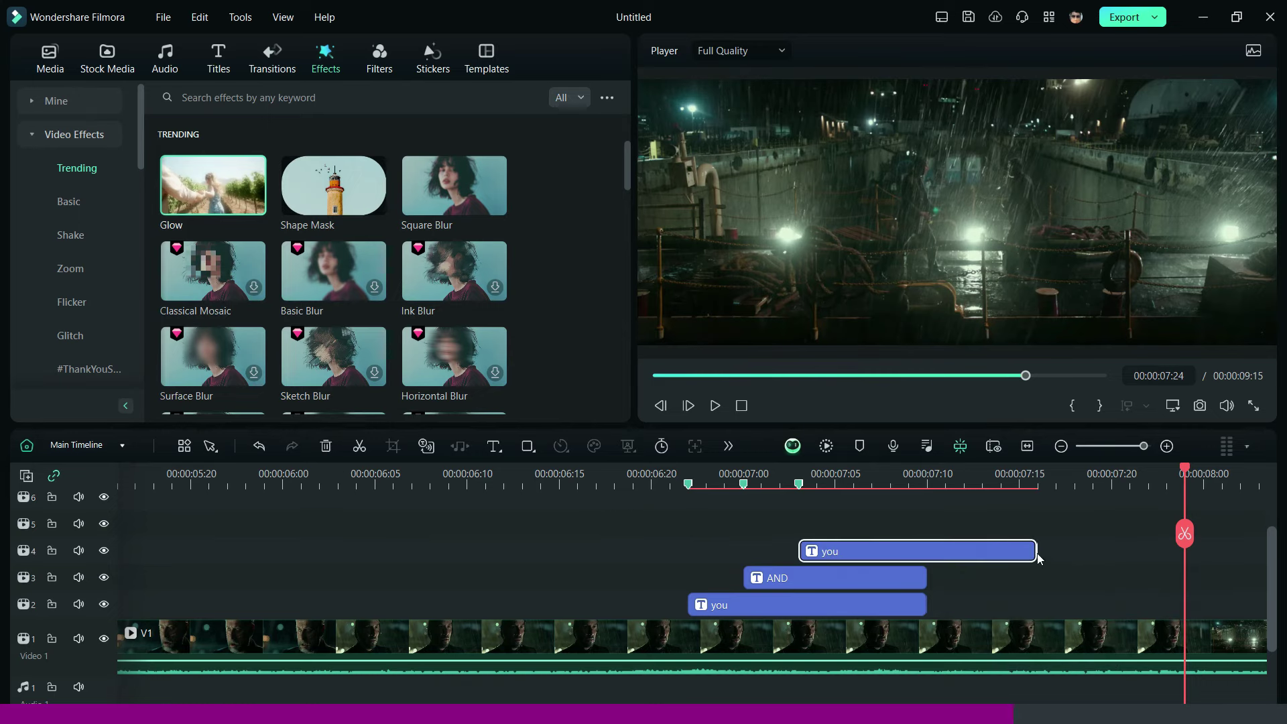
drag(1036, 551, 925, 551)
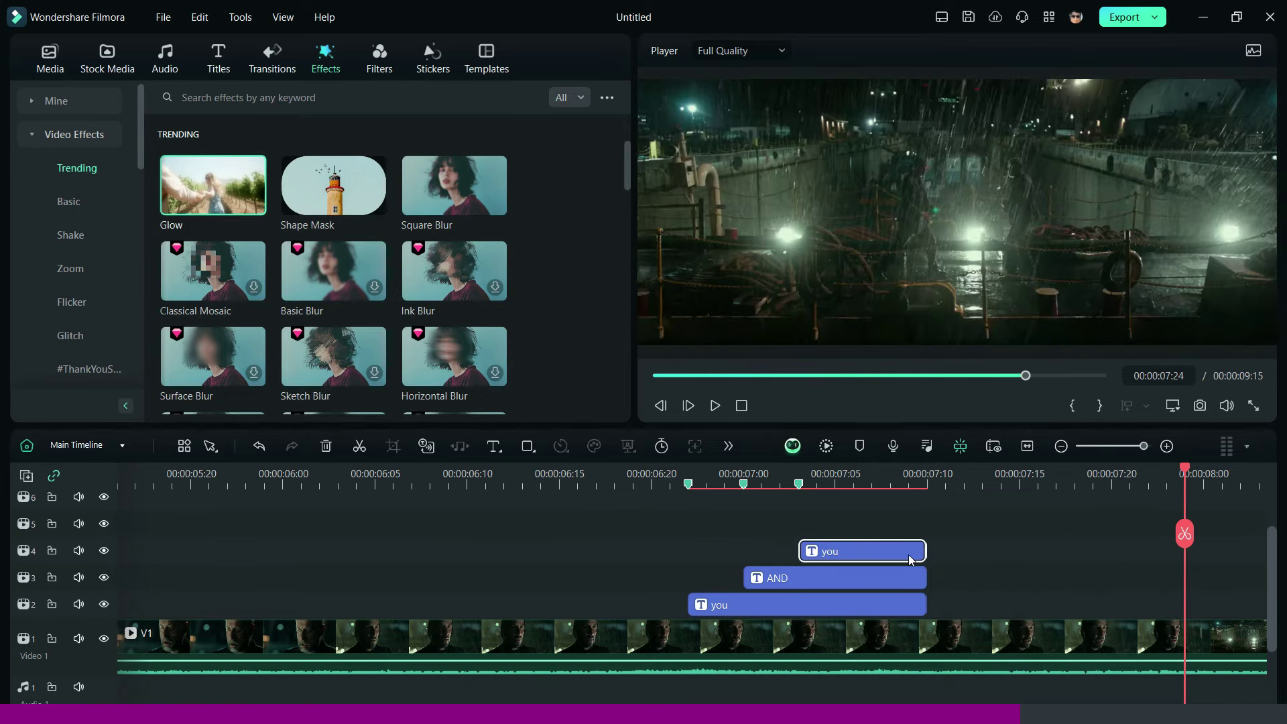
Step: Change the track-4 title to 'me' and place it at X 371, Y -65.67 below AND
double_click(908, 560)
scroll(12, 178, up, 5)
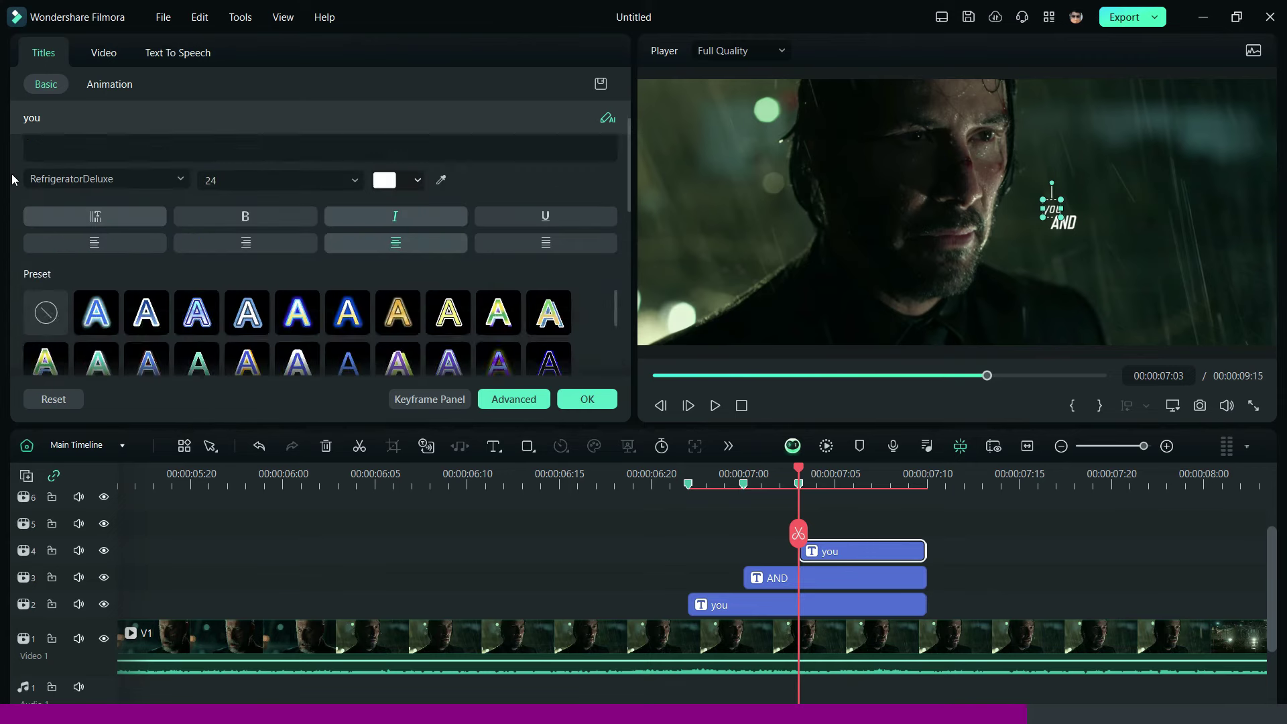
double_click(30, 158)
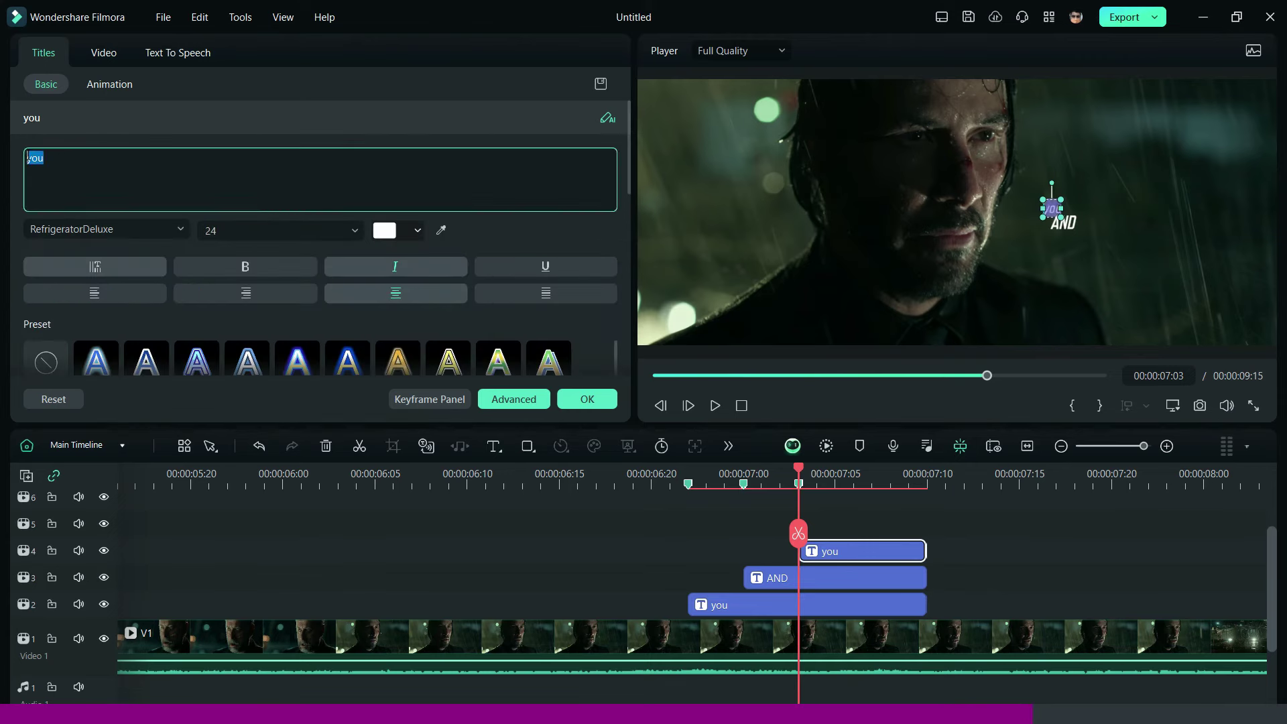
text(me)
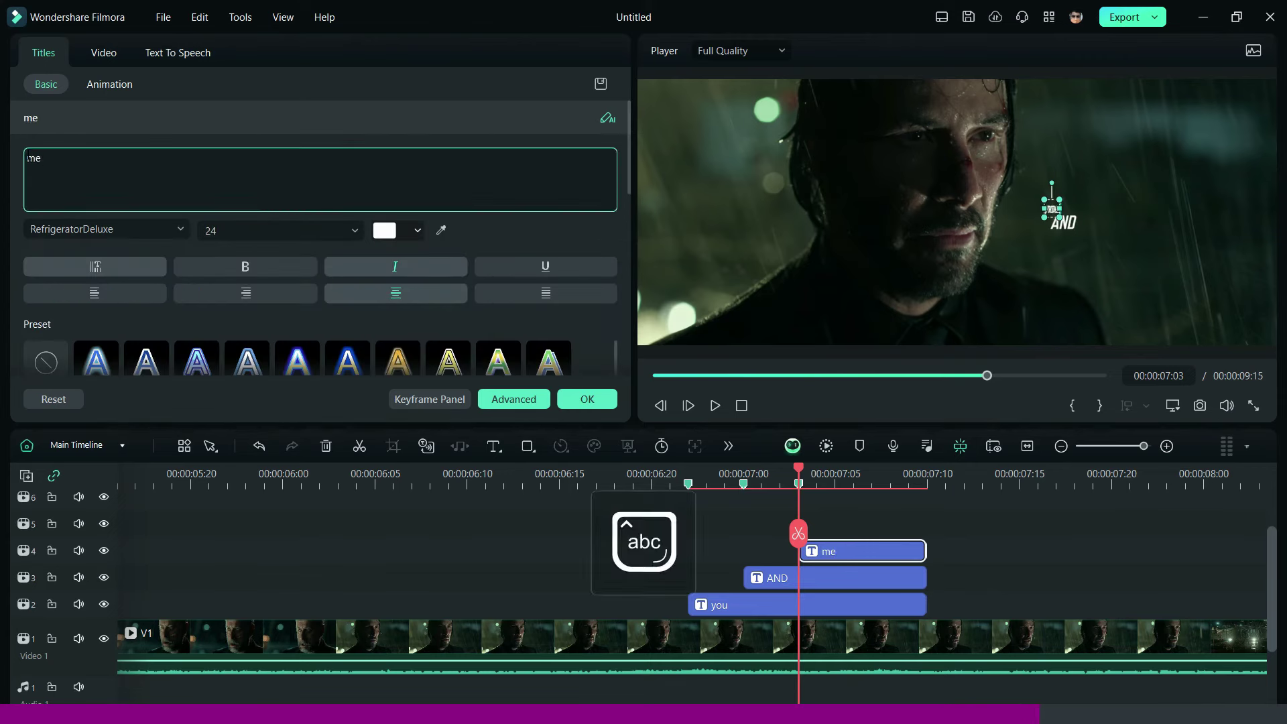
scroll(14, 187, down, 5)
key(Left)
key(Down)
key(Down)
key(Down)
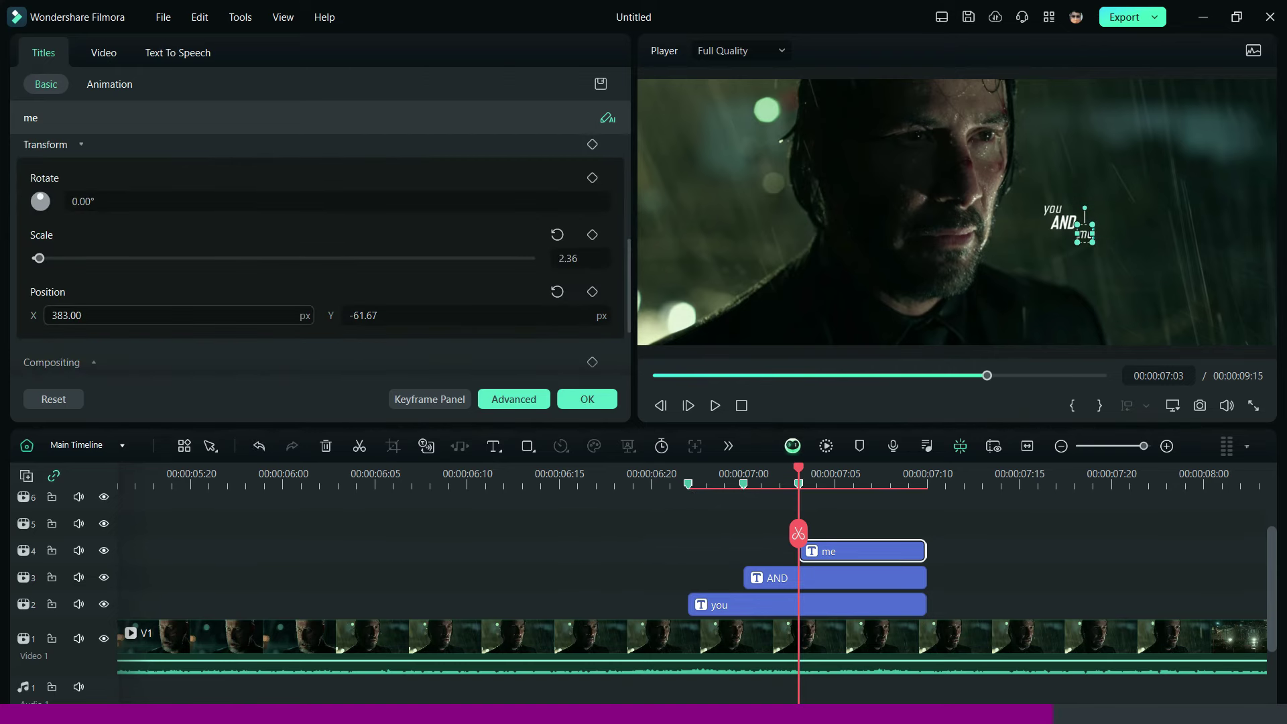
click(976, 560)
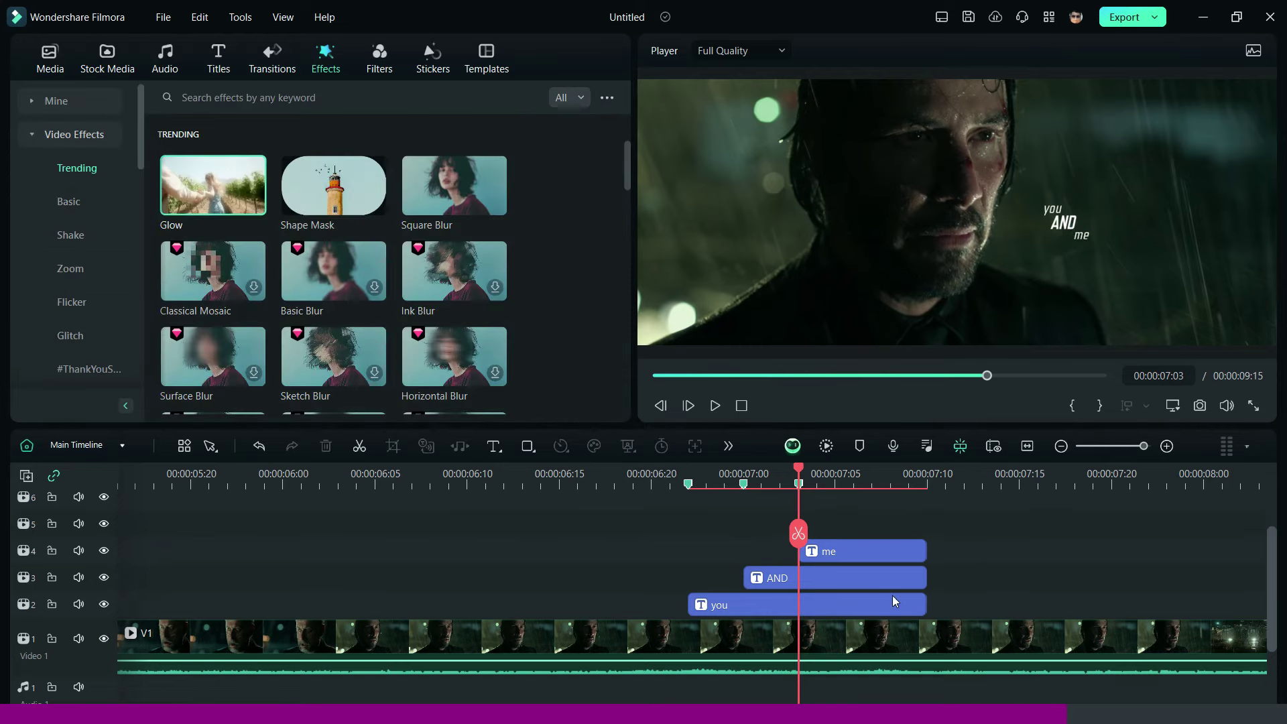
Step: Make the 'you' and 'me' title text grey
click(894, 600)
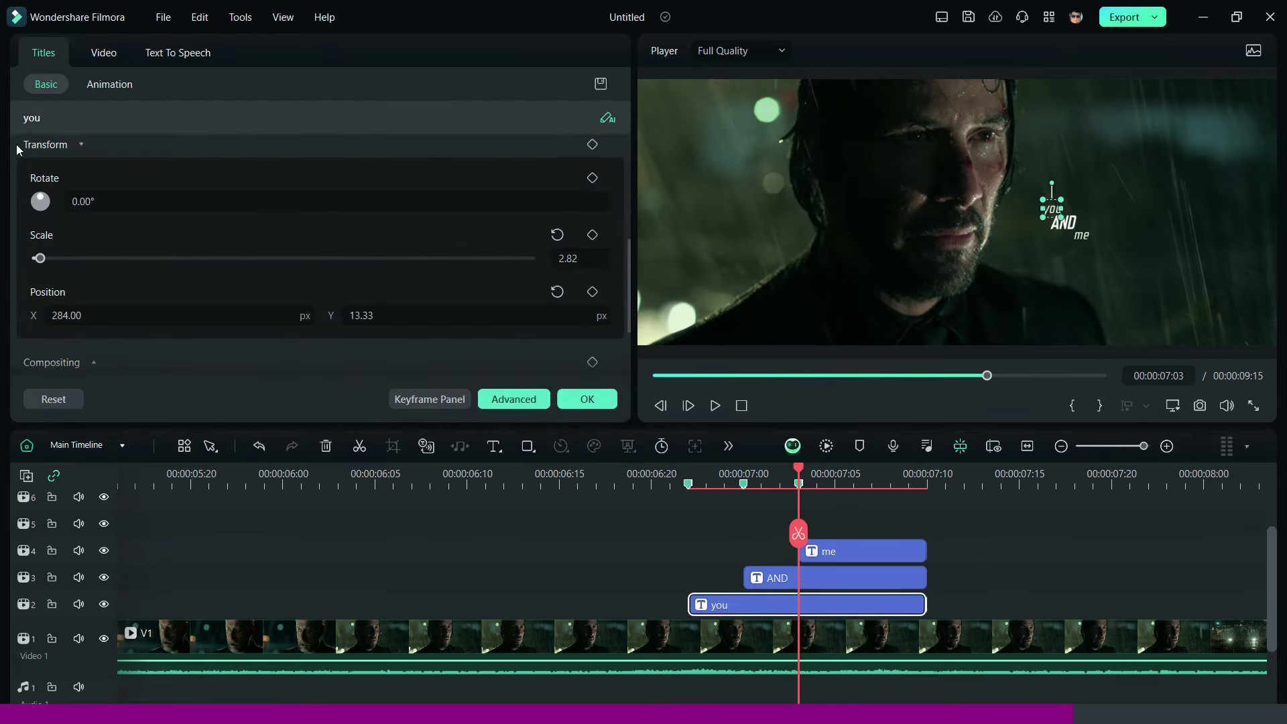
scroll(19, 148, up, 5)
click(423, 235)
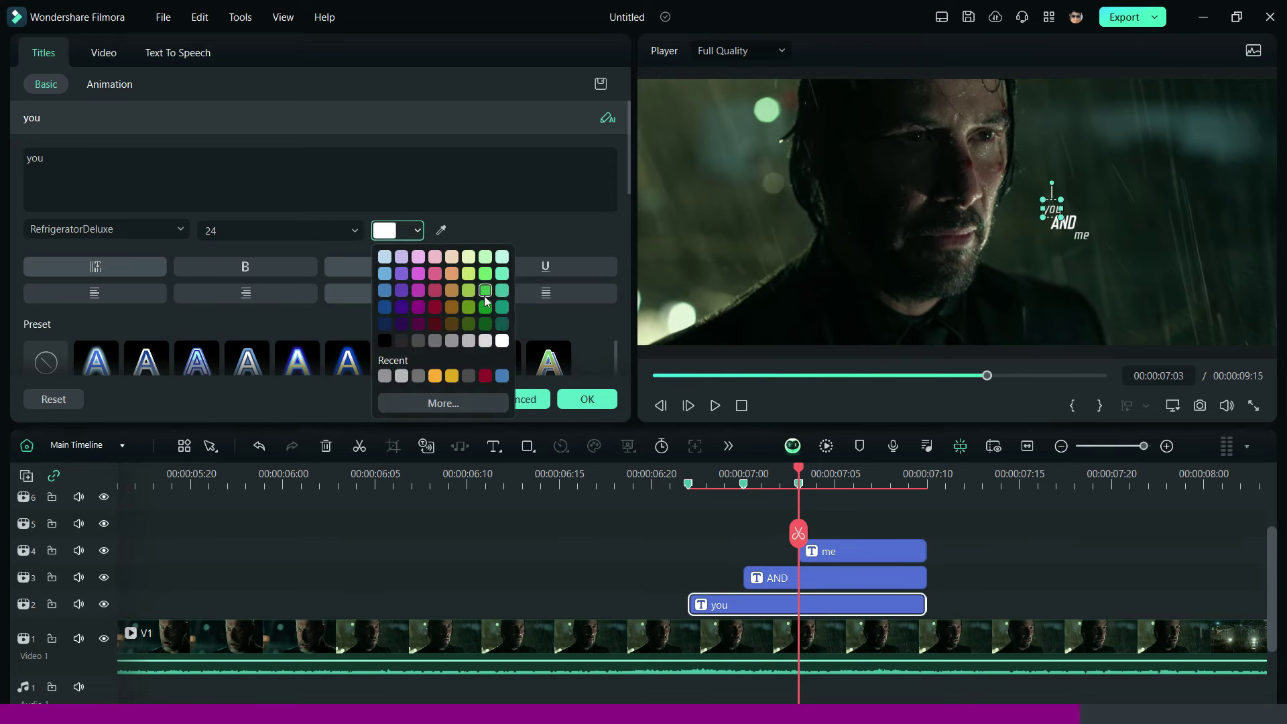
click(458, 340)
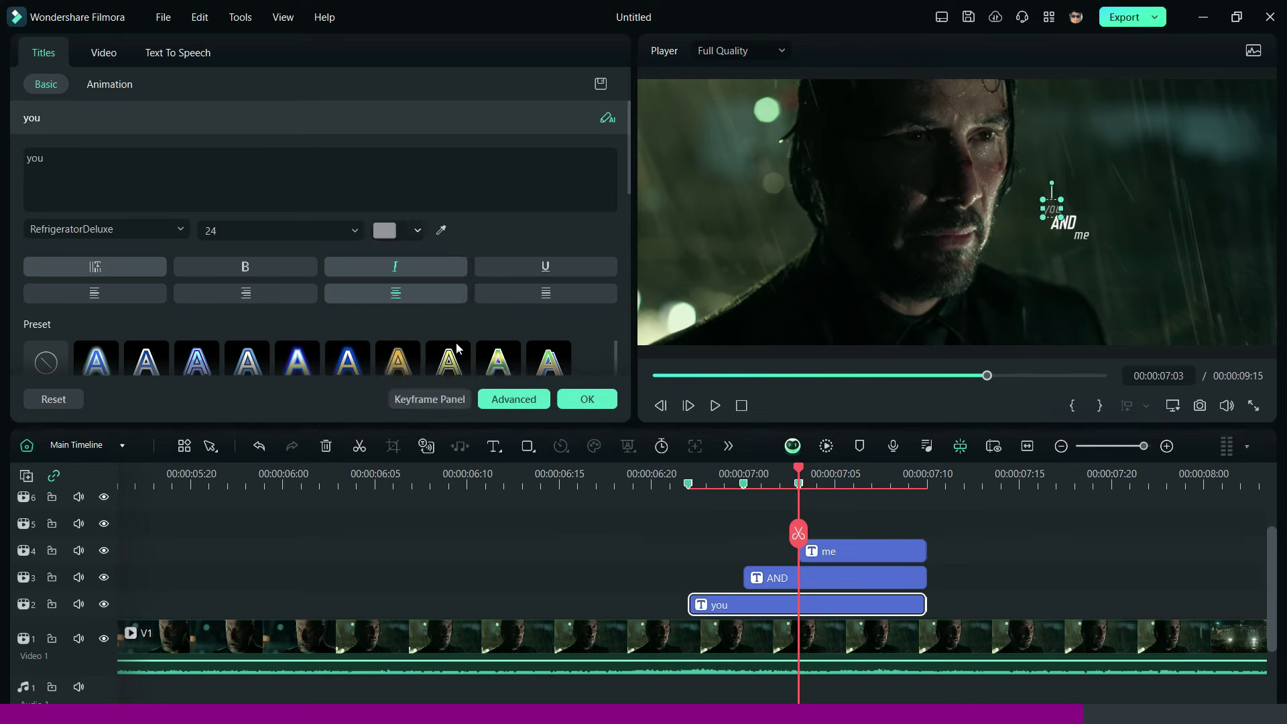
click(822, 549)
click(416, 232)
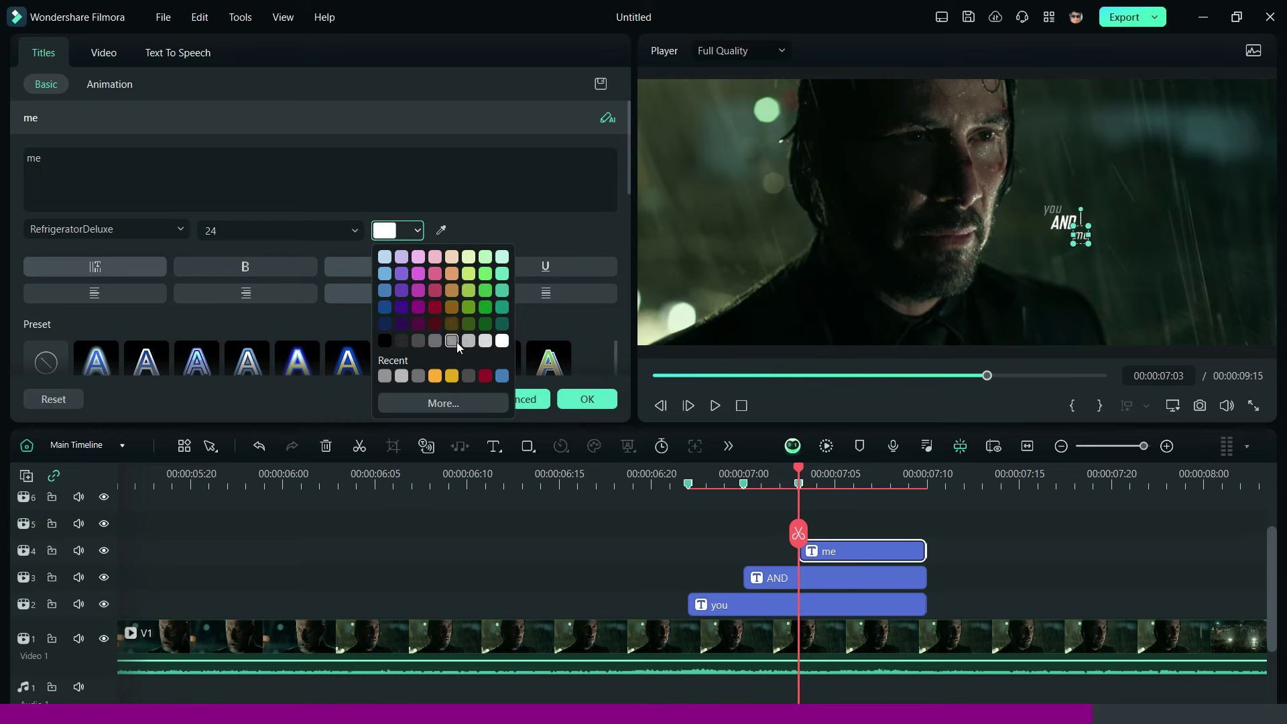
click(453, 340)
Step: Make the AND text gold and box-select all three title clips
click(781, 575)
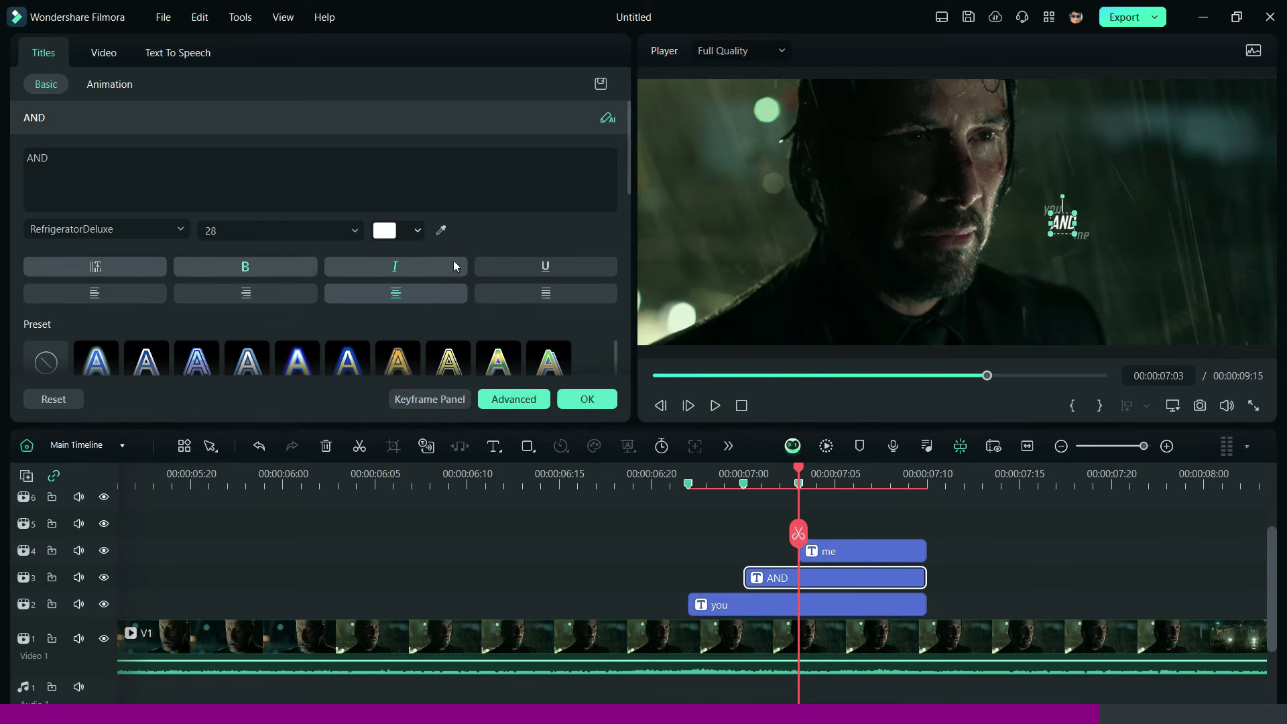
click(418, 231)
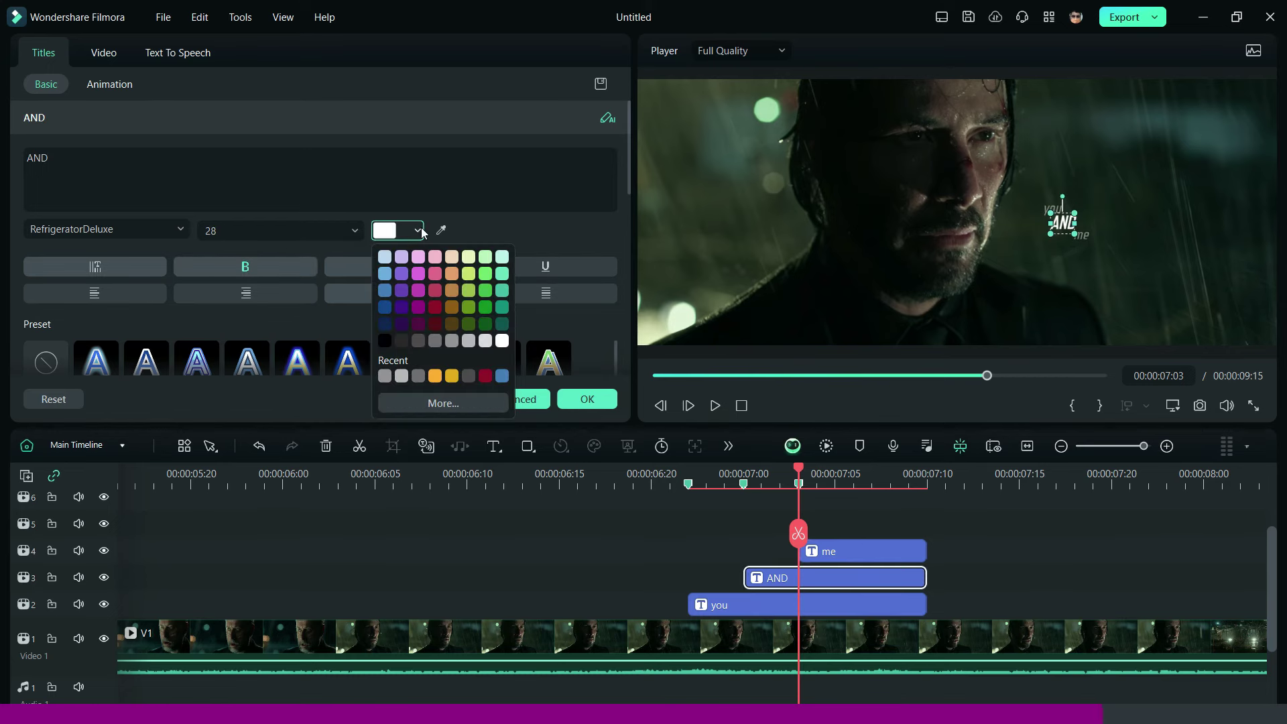
click(452, 376)
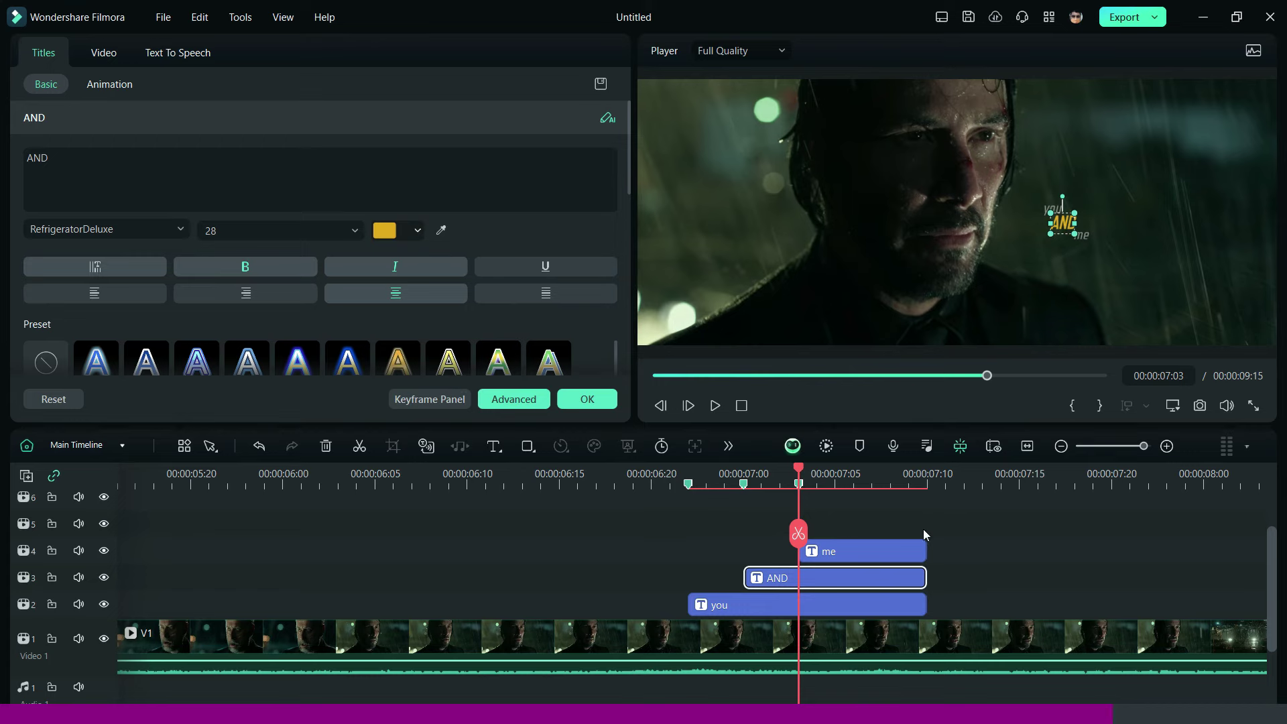
drag(924, 530, 903, 594)
Step: Combine the three selected titles into a compound clip named 'Subtitle 02'
right_click(906, 529)
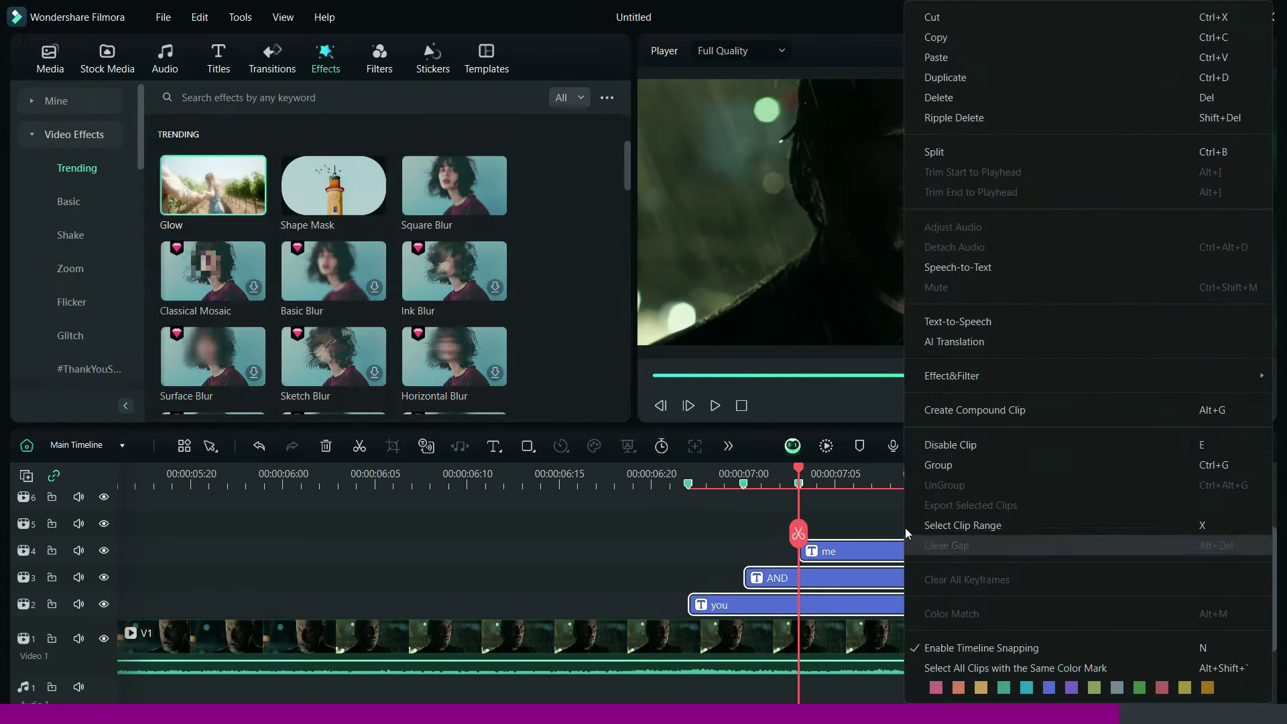
click(943, 409)
text(Subtitle 02)
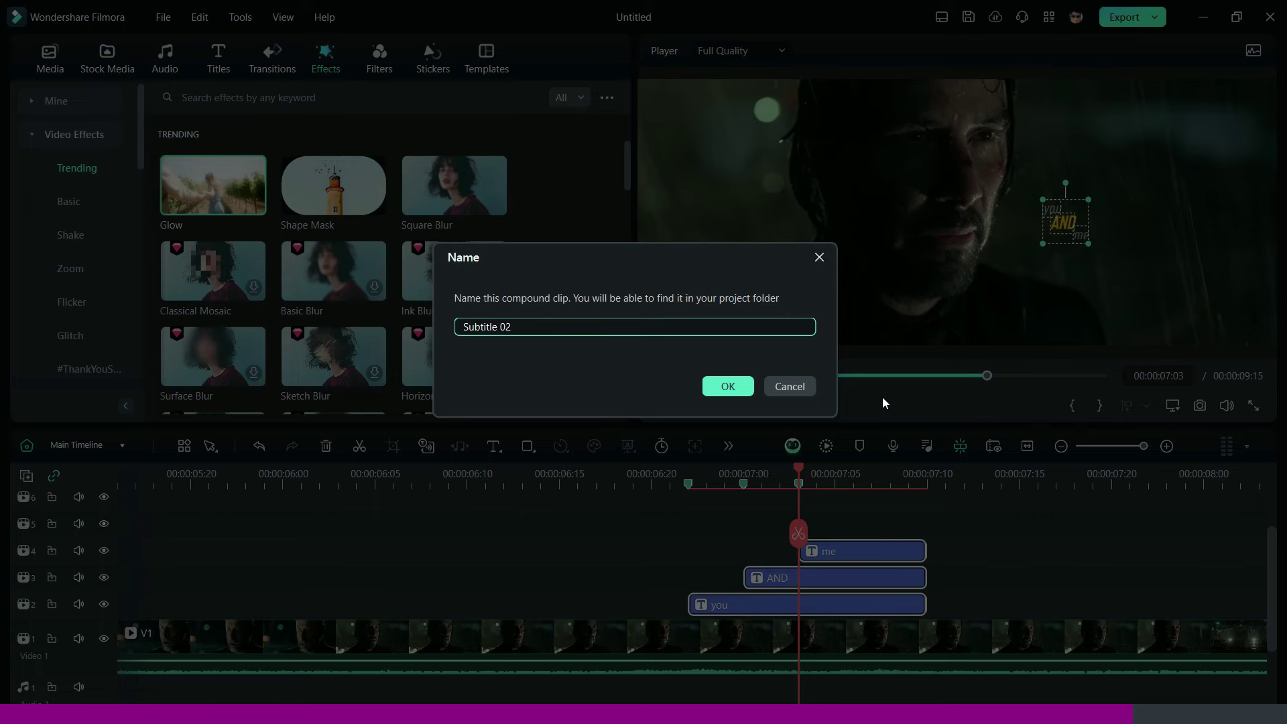
click(730, 386)
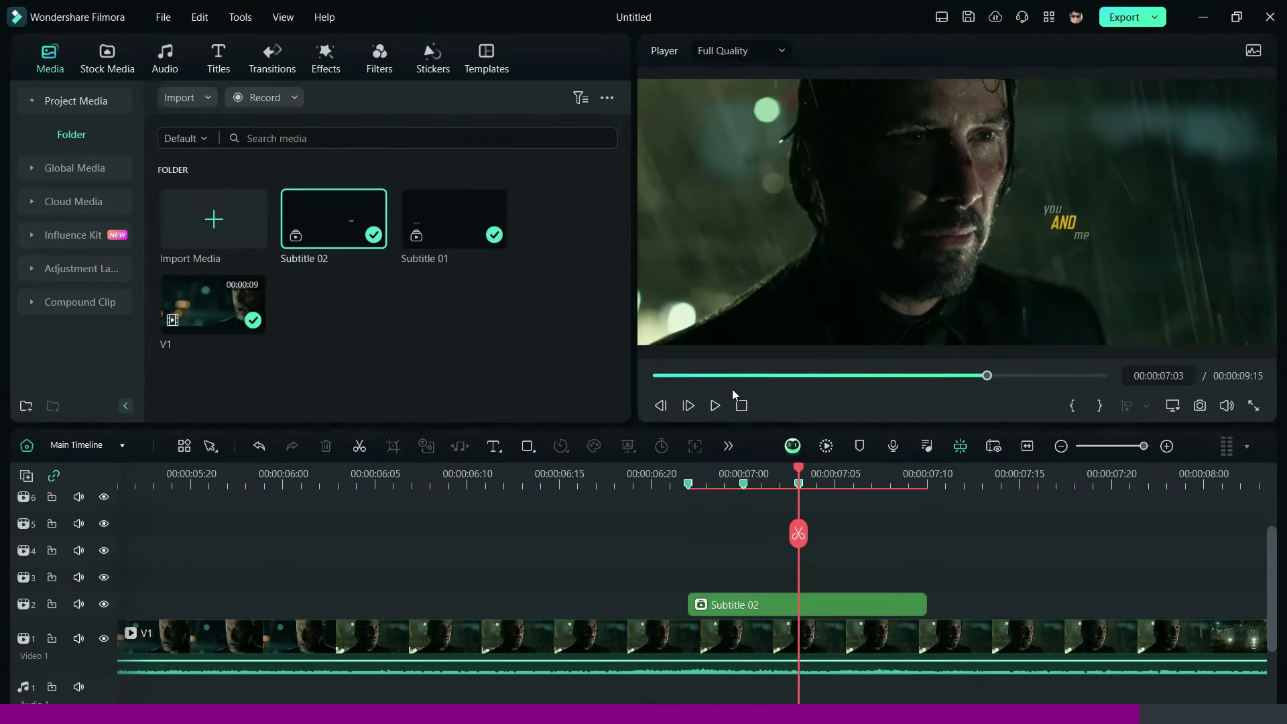
Step: Scale Subtitle 02 to 147.67% and position it at X -164, Y -32
click(796, 607)
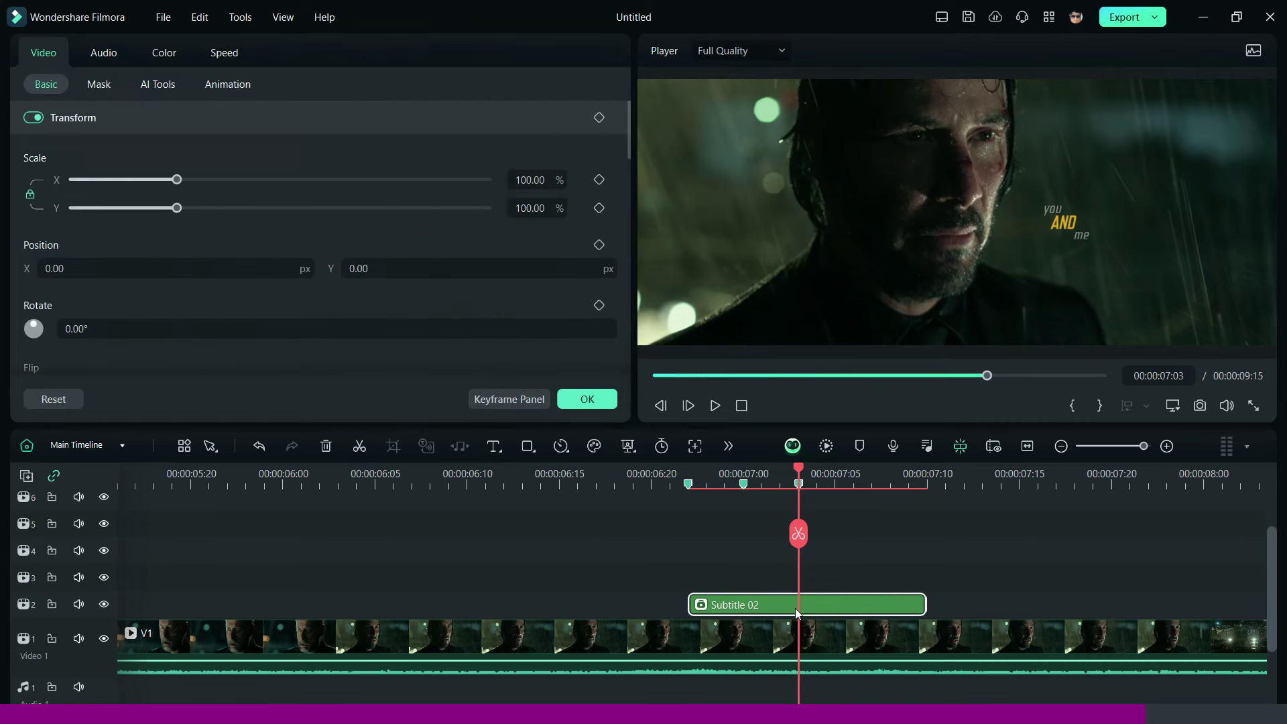
drag(178, 209, 227, 223)
drag(201, 268, 93, 268)
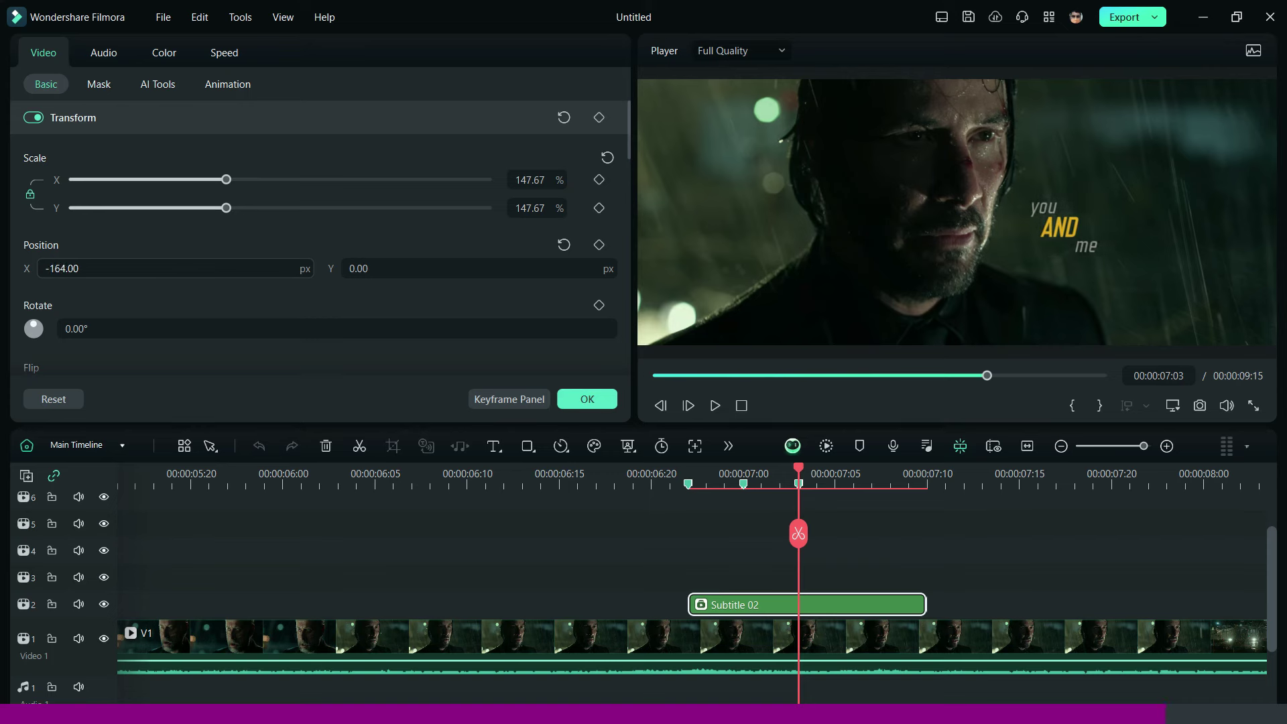
drag(355, 268, 332, 269)
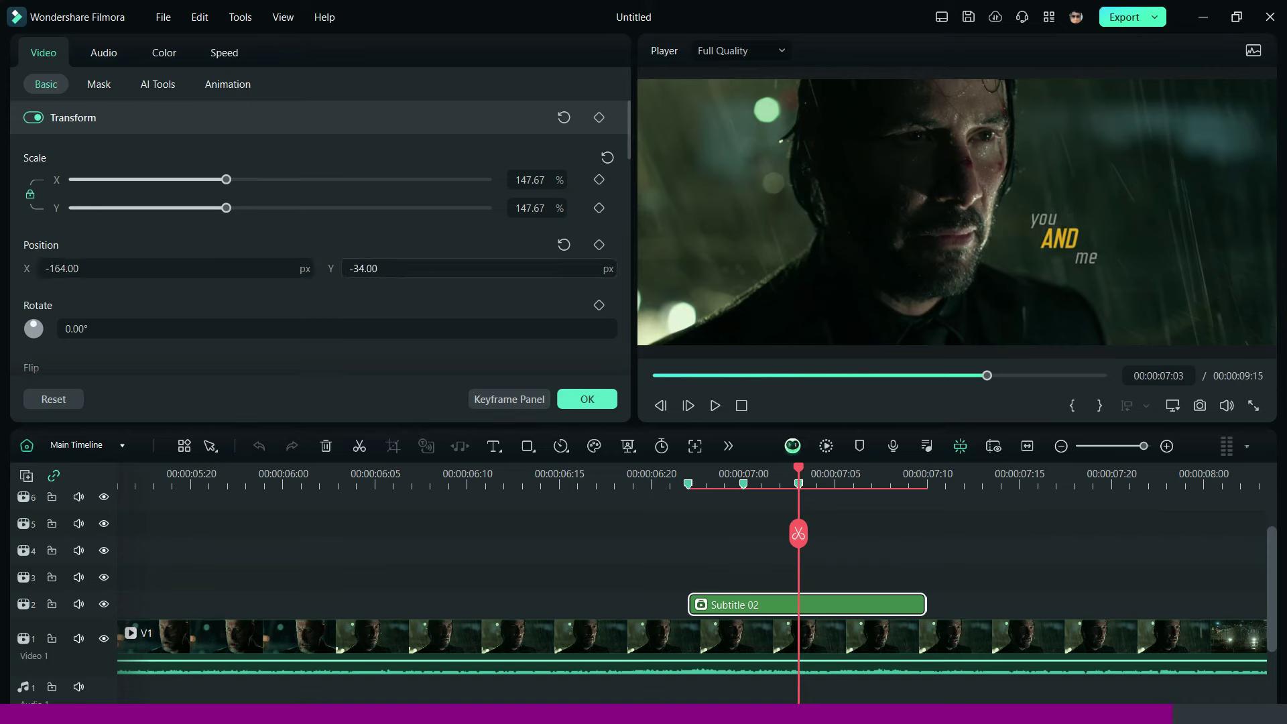
click(122, 445)
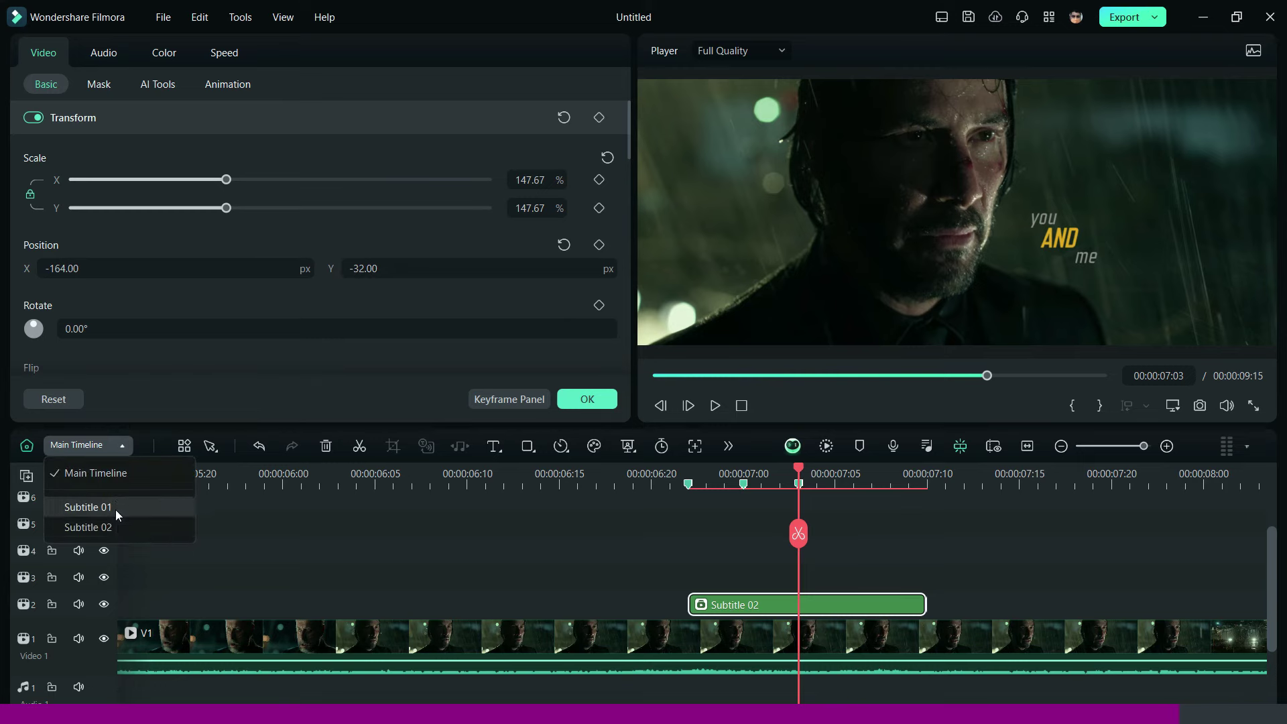
Step: Add a Glow effect above the three titles inside Subtitle 02, then return to the main timeline
click(118, 527)
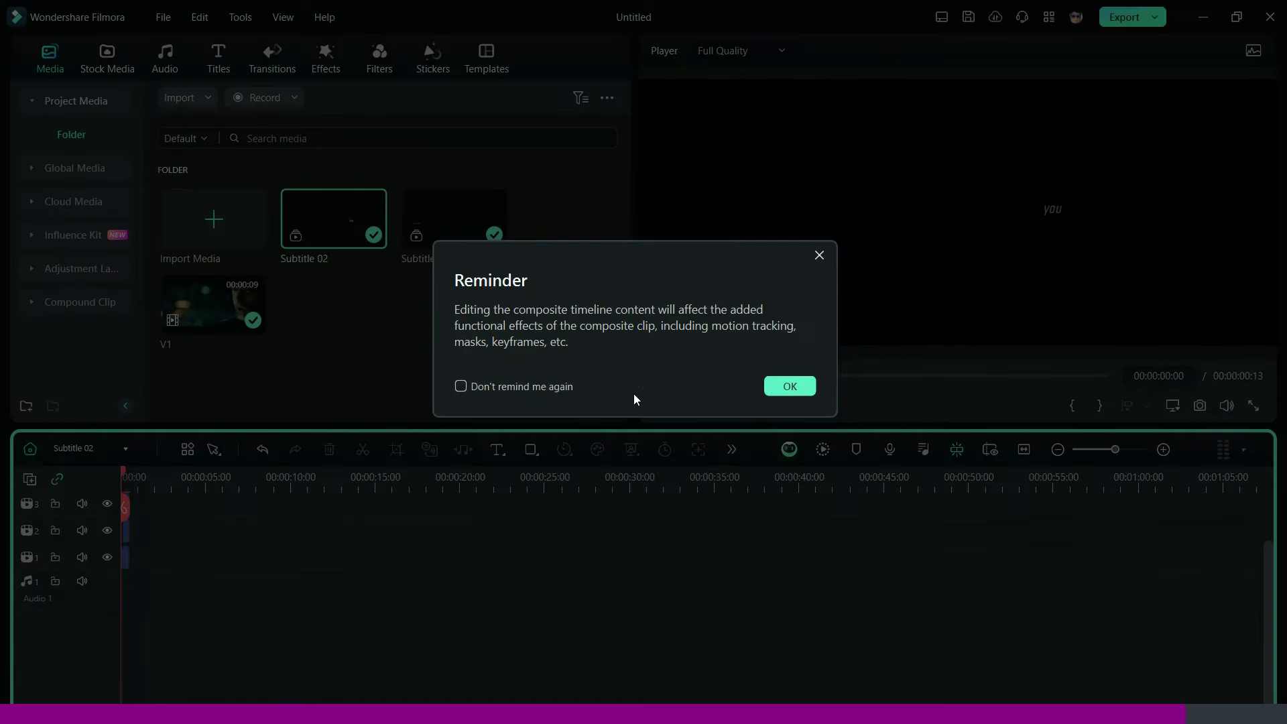
click(791, 396)
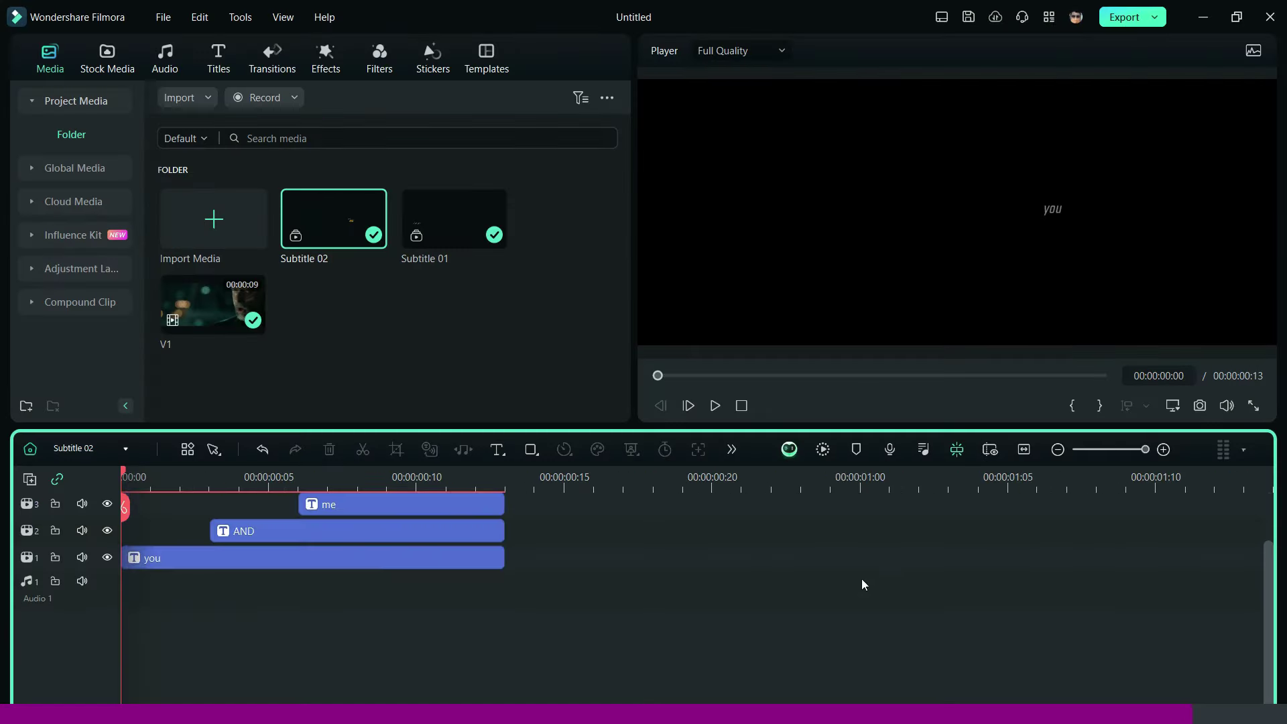
click(326, 57)
drag(216, 187, 94, 540)
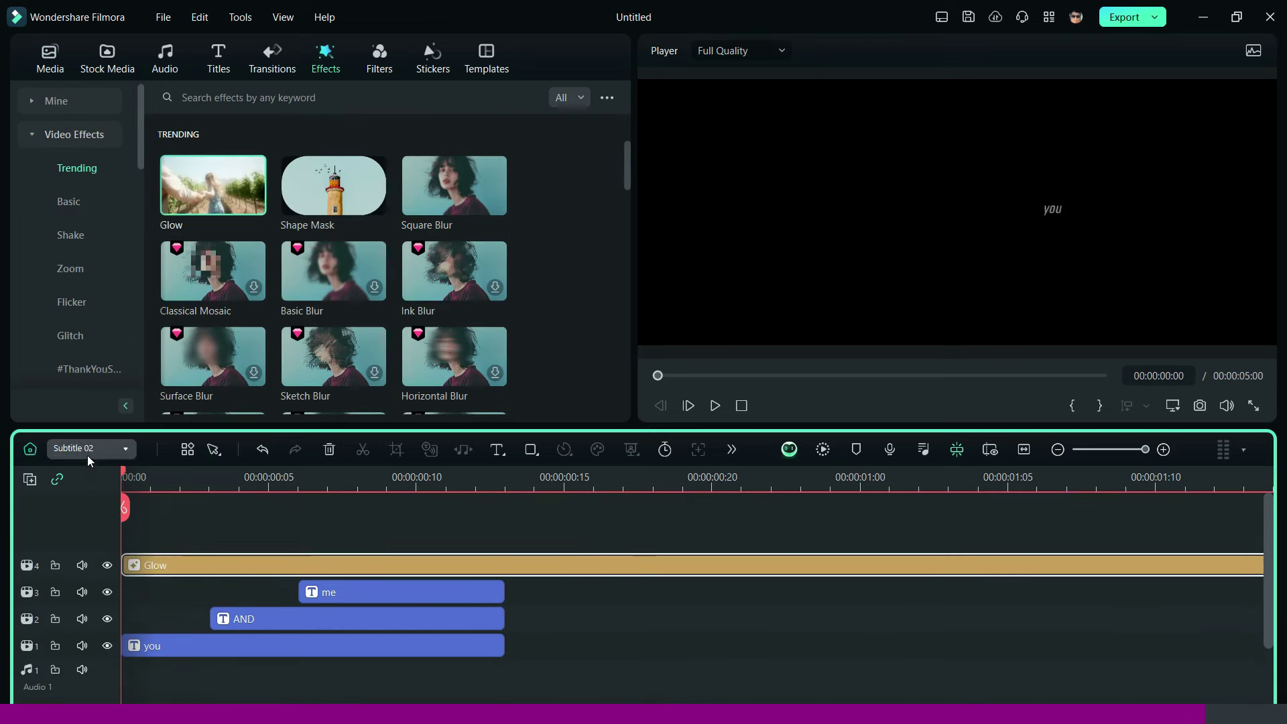
click(87, 449)
click(94, 484)
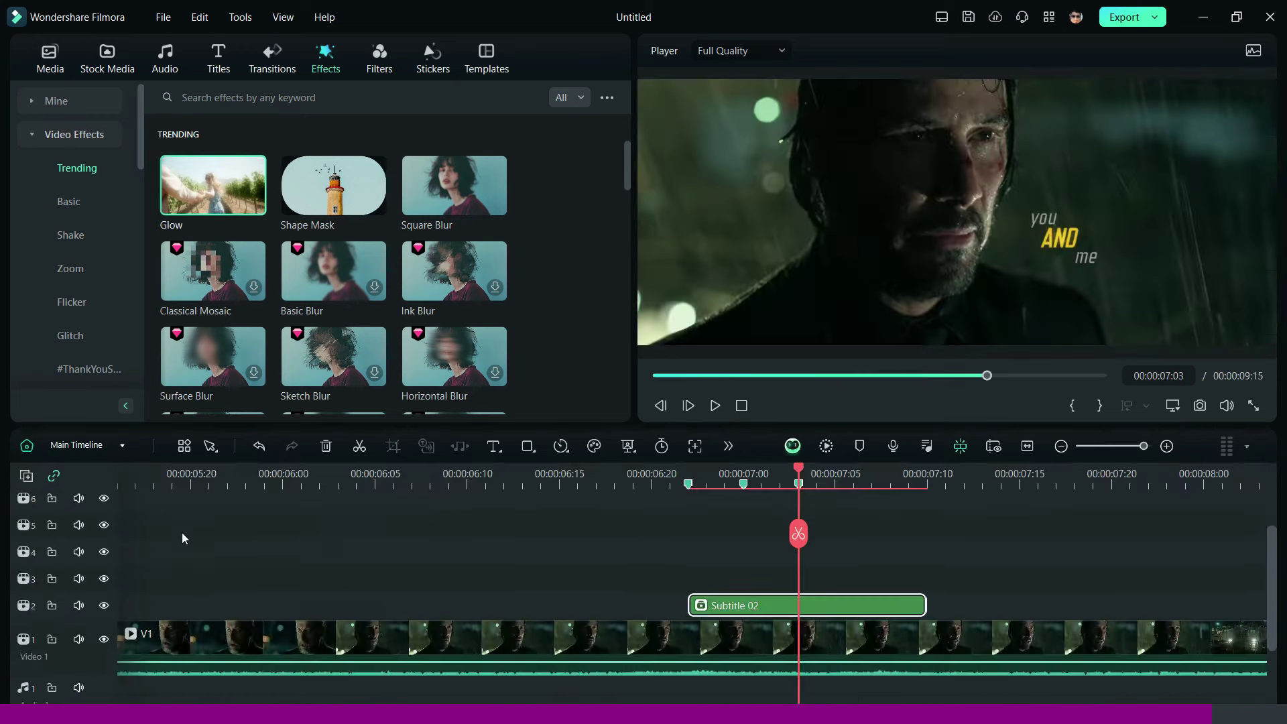
Step: Play the edit from about 06:20 to check the stacked caption
click(652, 478)
click(1050, 564)
key(space)
key(space)
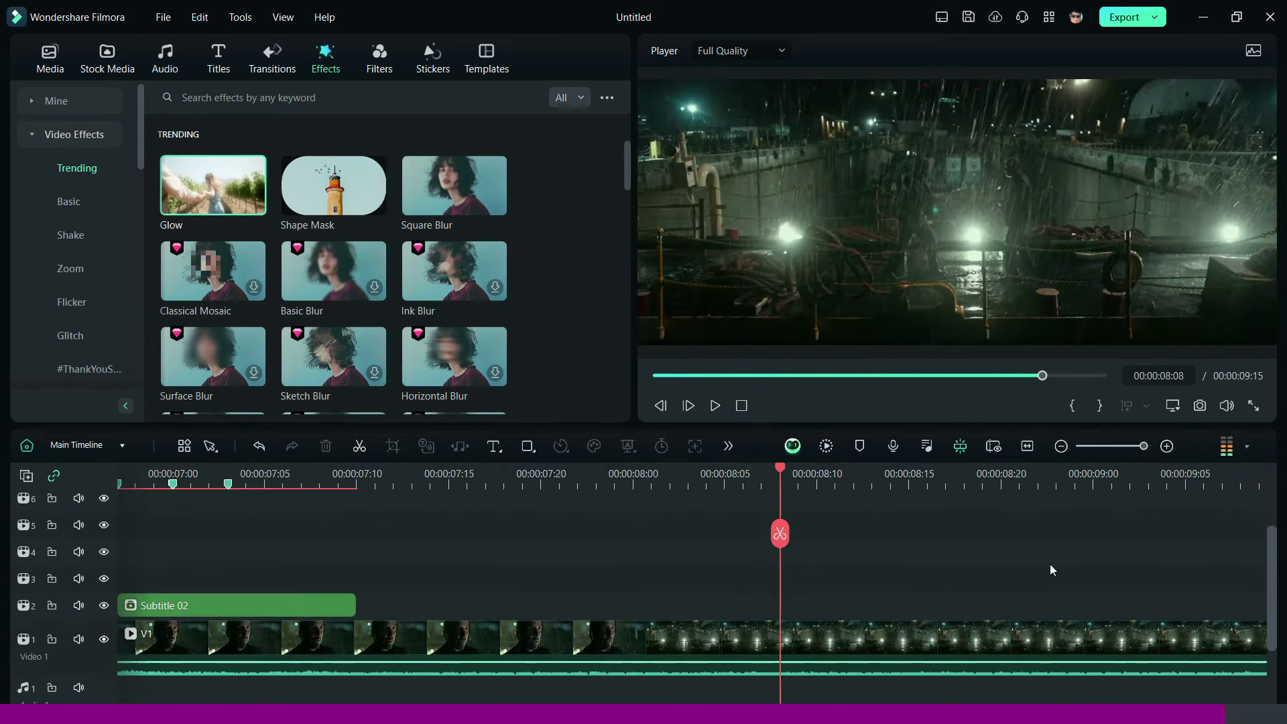
Step: Replay the whole edit from the start and export it as MP4 'op' to the Desktop
click(1027, 446)
click(889, 376)
key(Home)
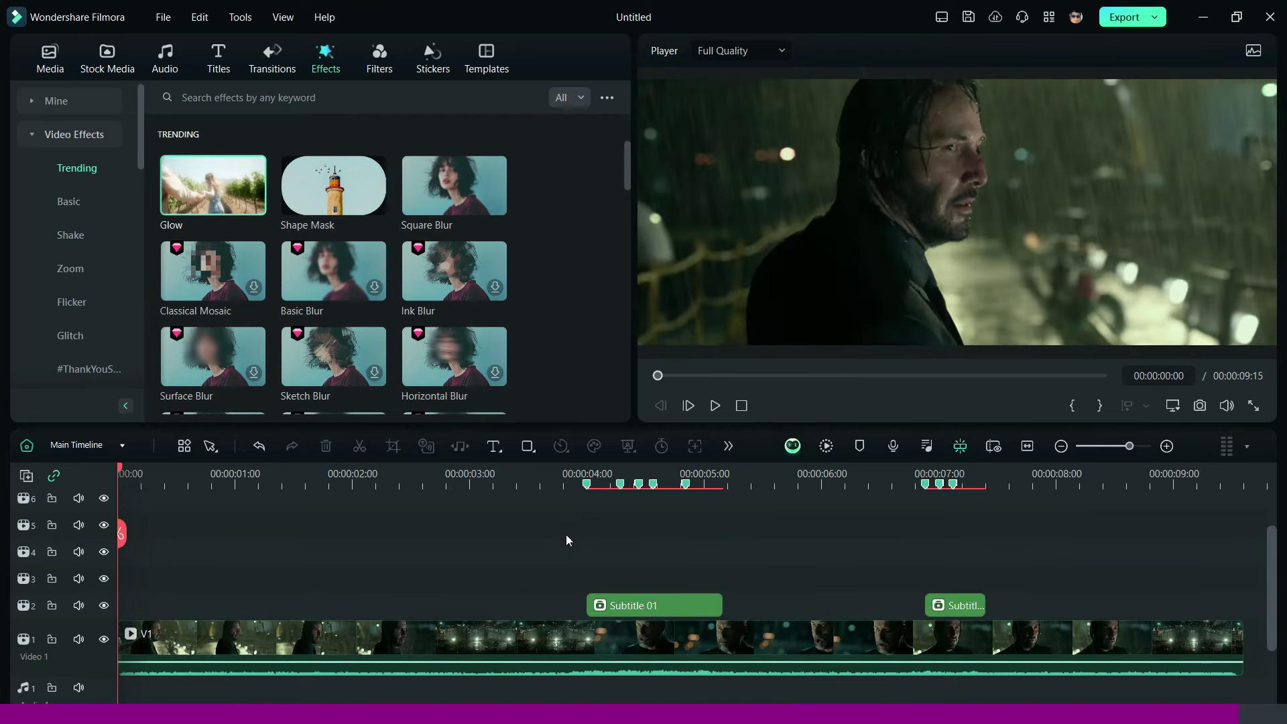
key(space)
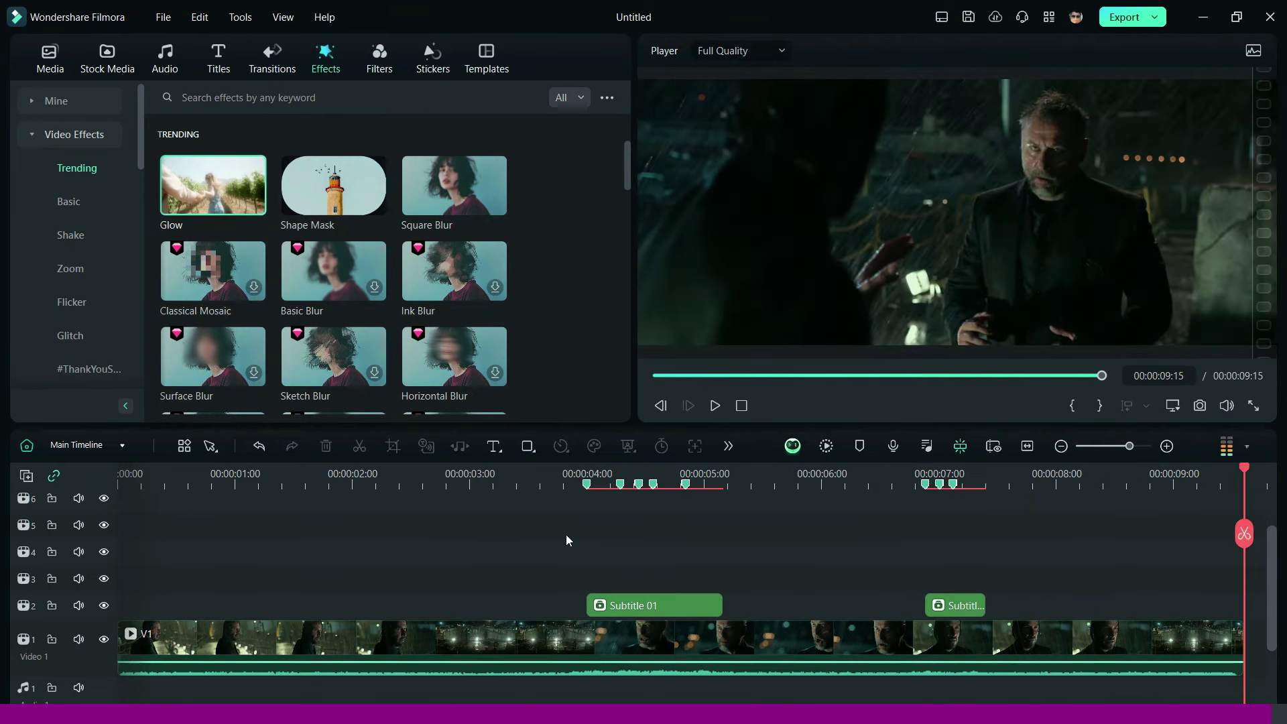
click(1123, 20)
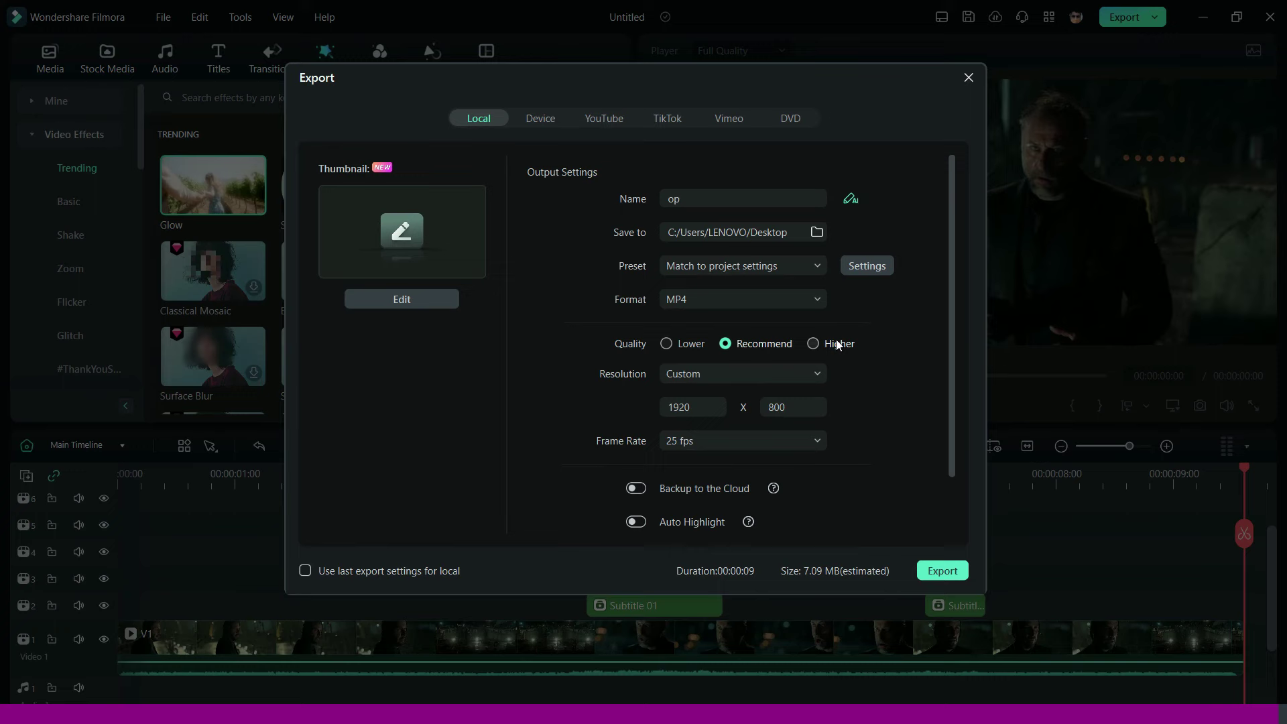
click(942, 572)
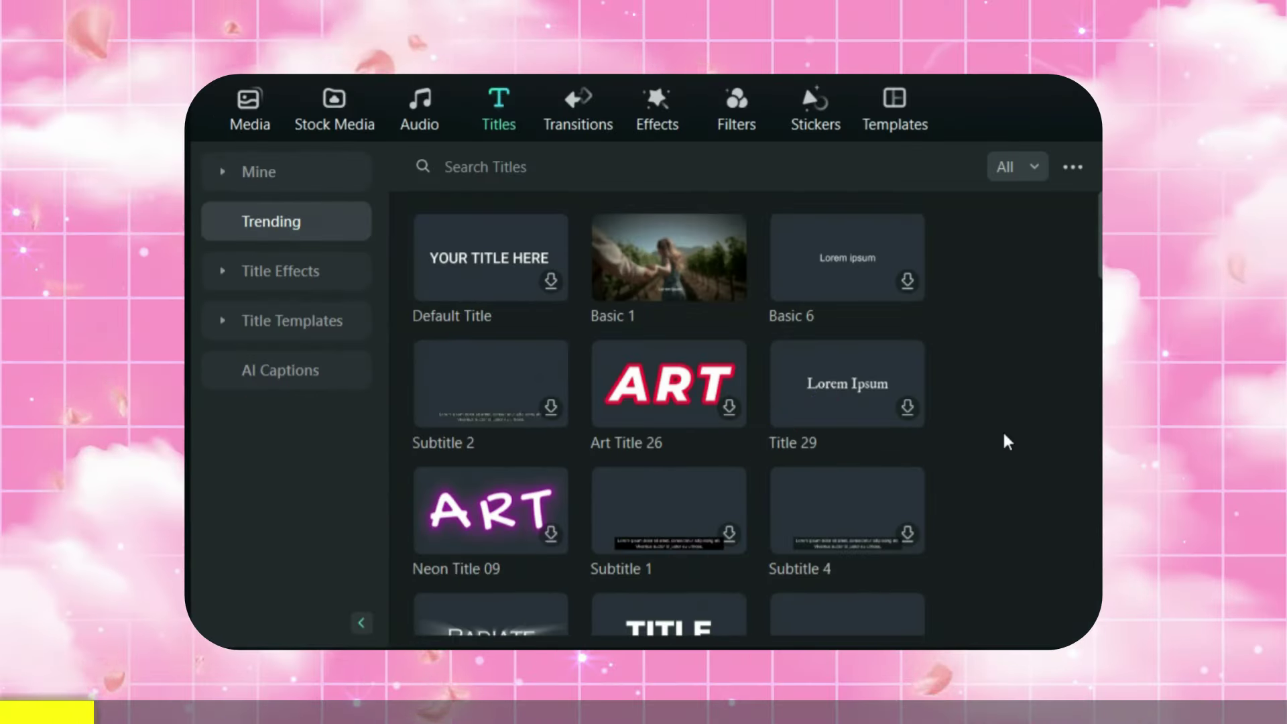
Step: Search the Titles library for 'Moods social media' and browse the results
click(883, 167)
text(M)
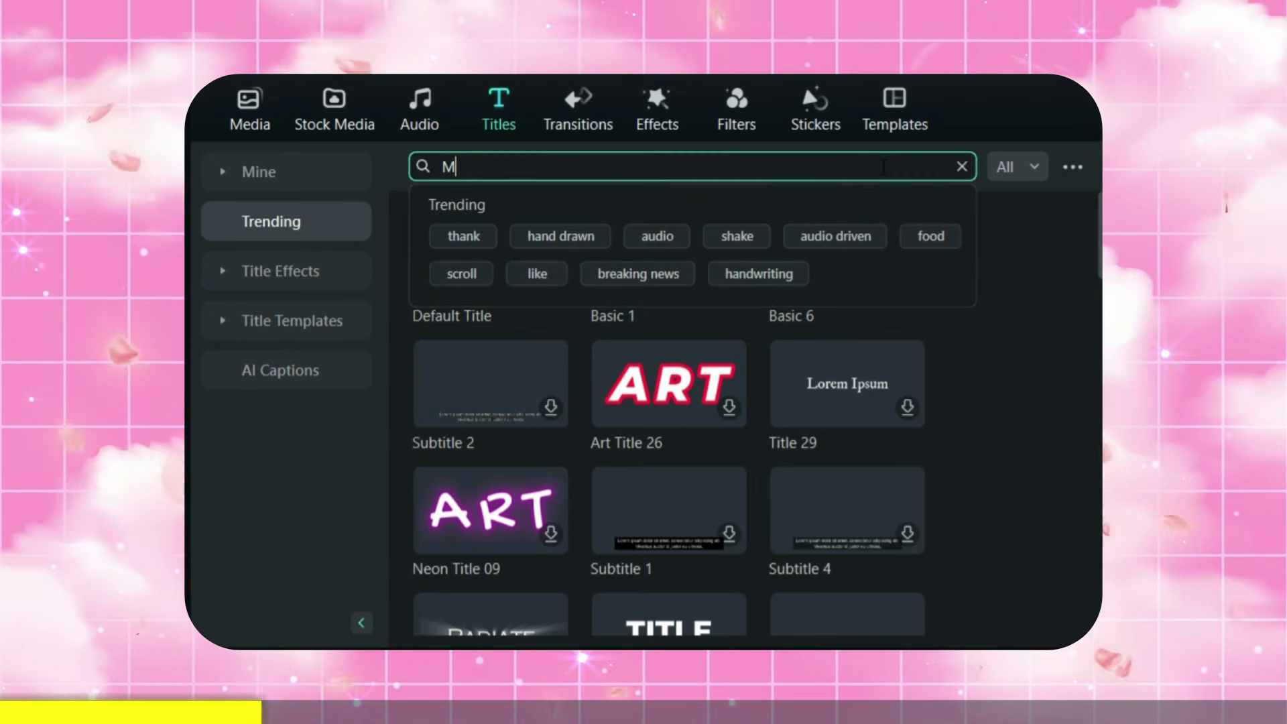
text(oods social media)
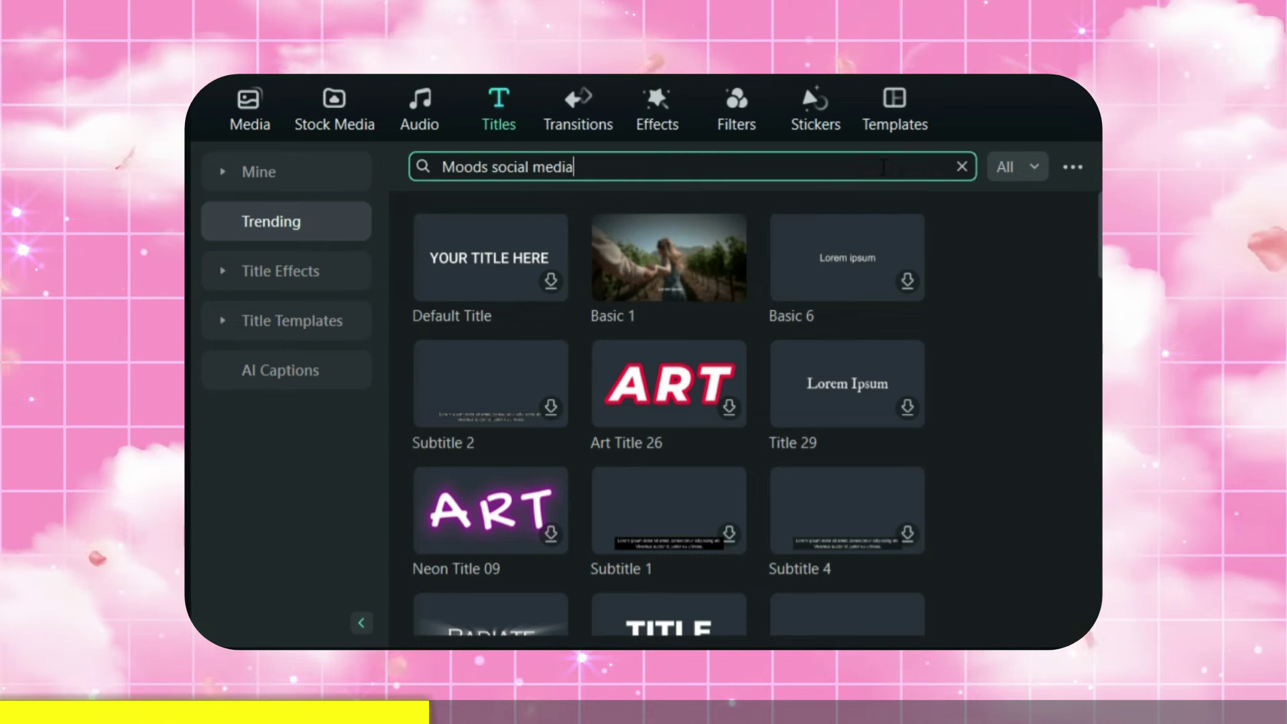
key(Return)
scroll(1002, 506, down, 5)
scroll(1003, 506, down, 1)
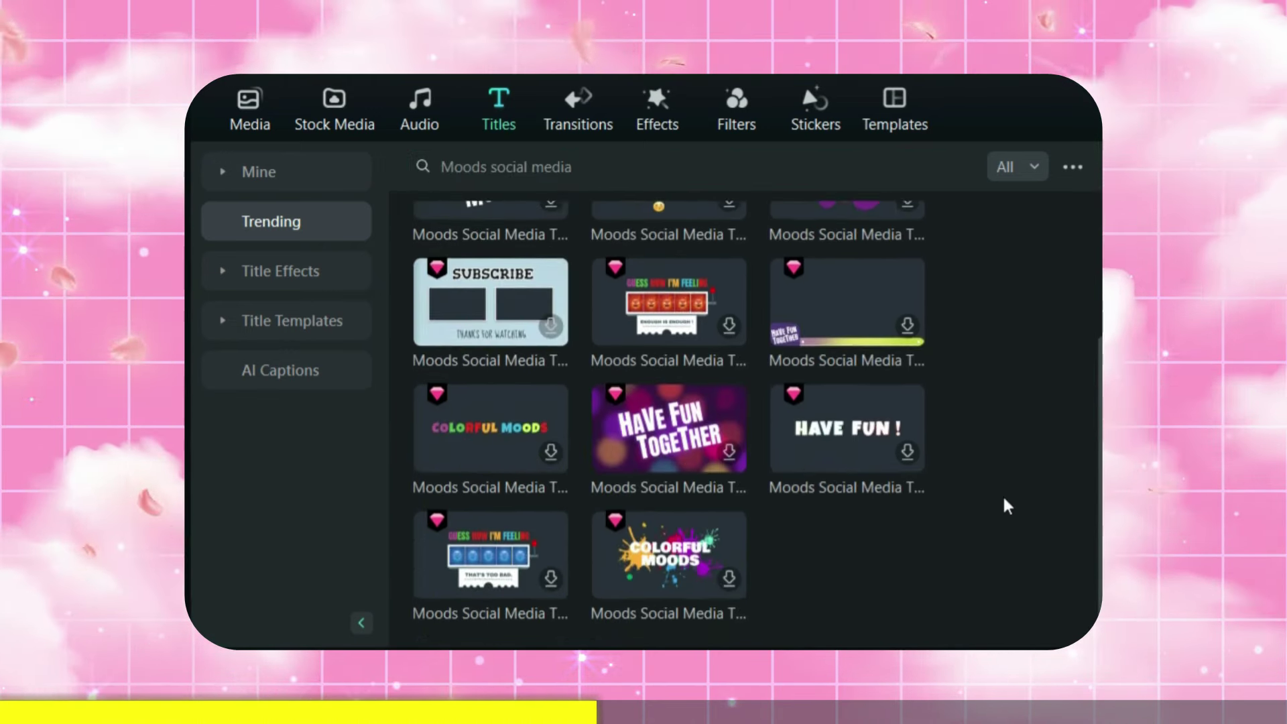
scroll(1006, 506, up, 6)
Step: Search the titles for 'Superhero' and scroll through the results
click(965, 167)
text(Superhero)
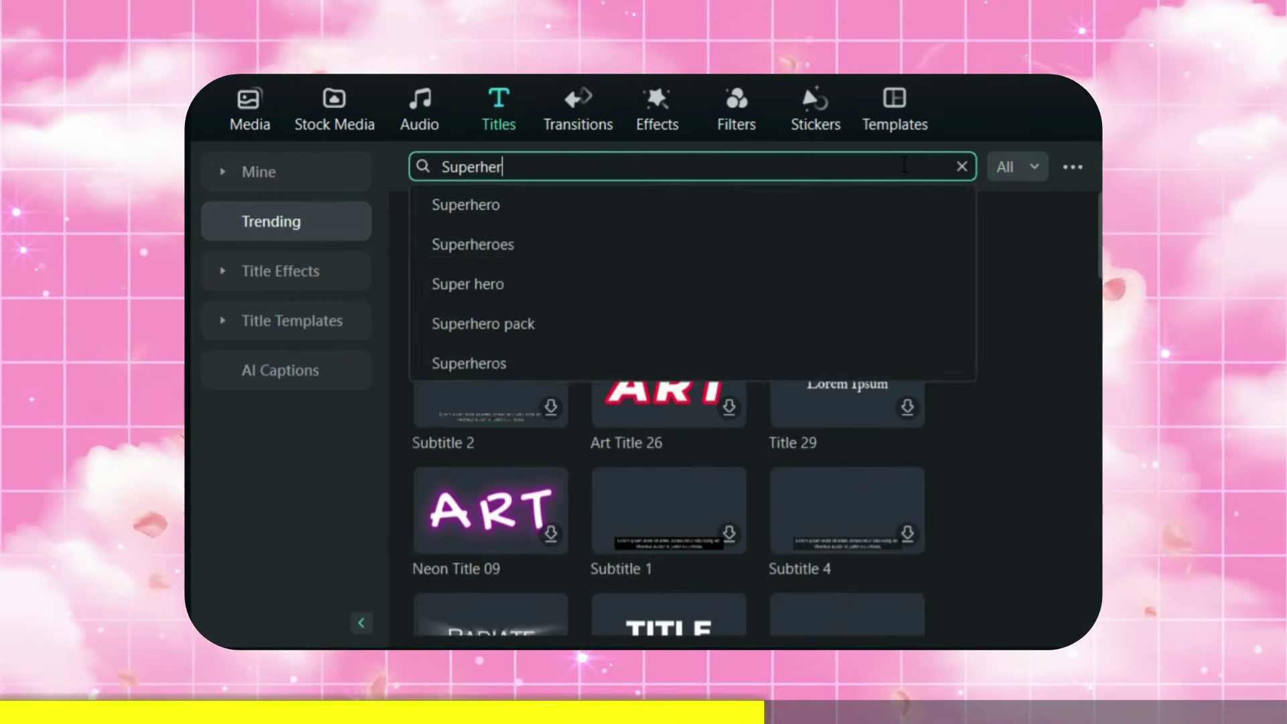
key(Return)
scroll(1009, 480, down, 5)
scroll(1009, 480, down, 5)
scroll(1008, 480, down, 5)
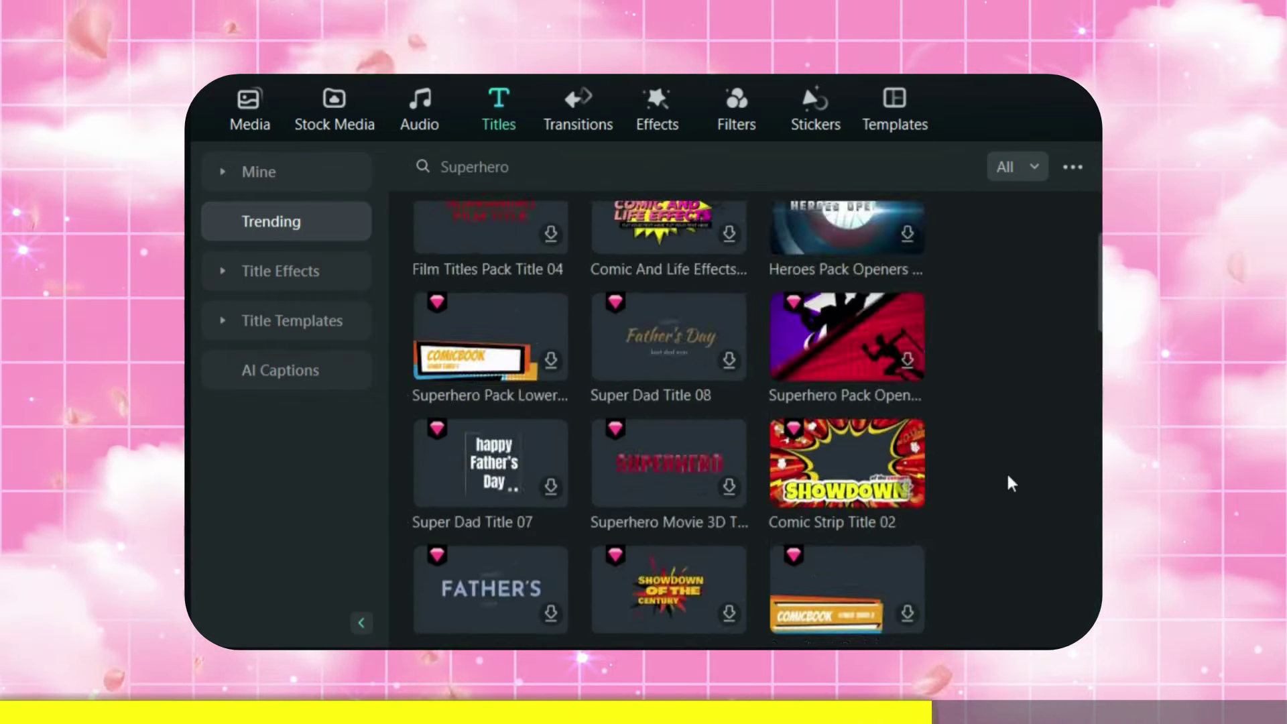
Step: Search for 'Comic Strip Title' and browse the matching titles
click(963, 167)
text(Comic Strip Title)
key(Return)
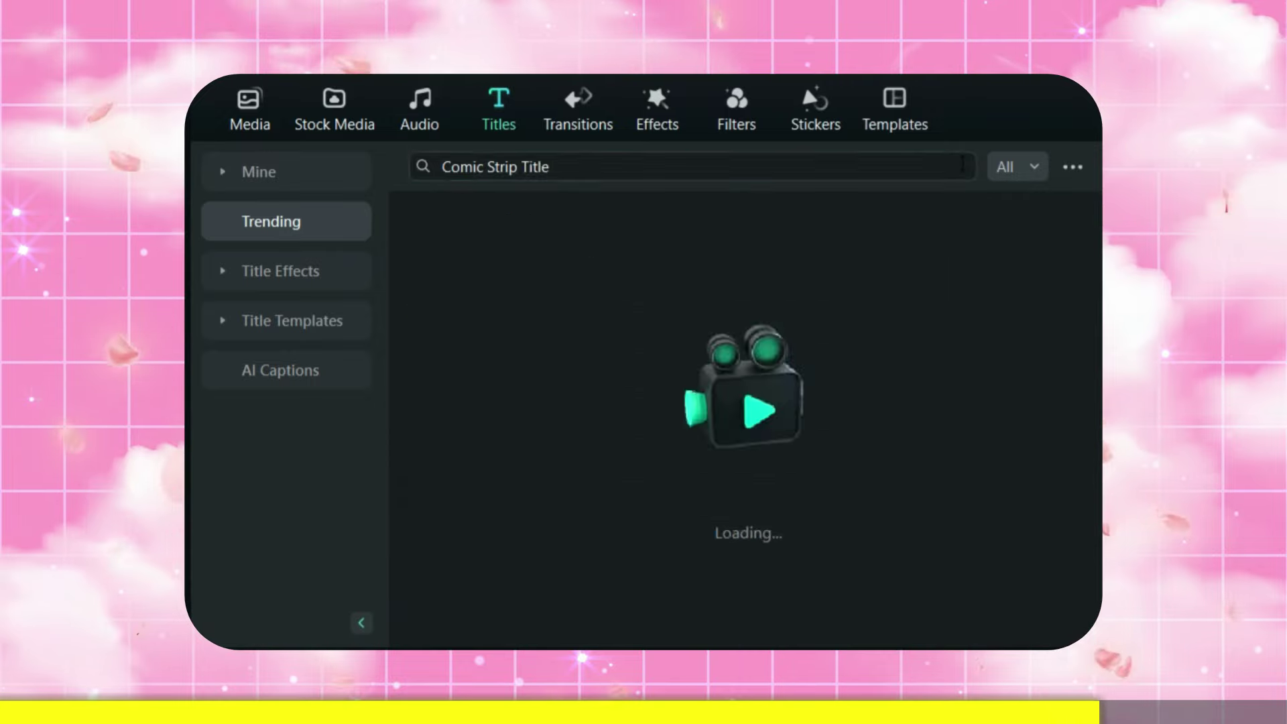
scroll(990, 443, down, 5)
scroll(990, 443, up, 5)
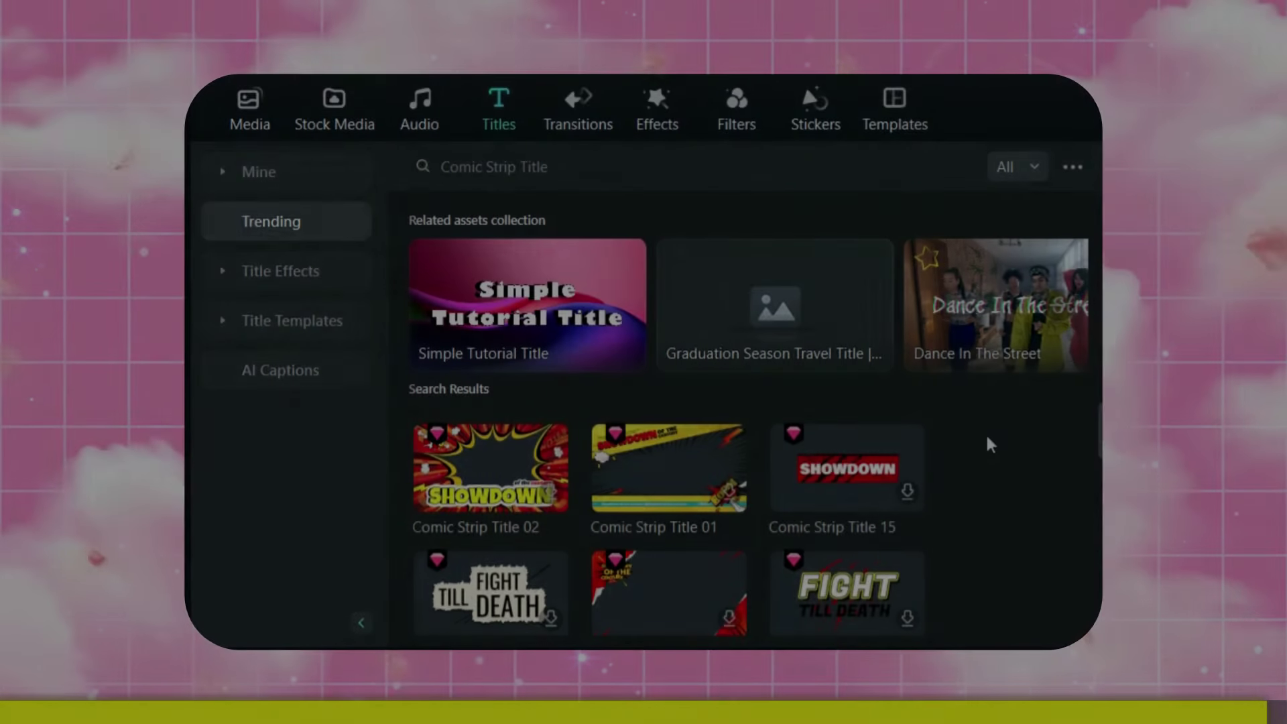